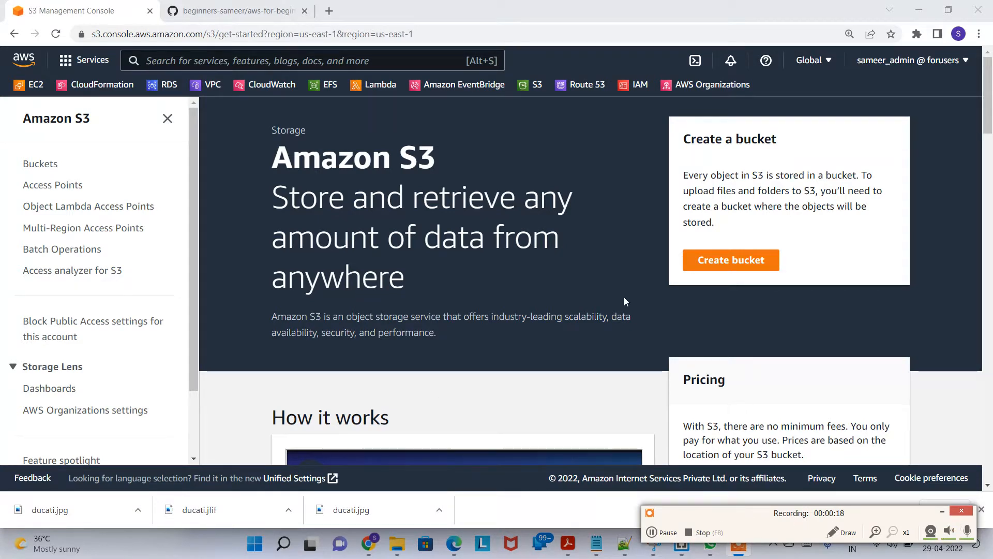
Step: Start creating a new bucket and name it 29thdemoversioning
click(746, 261)
click(377, 284)
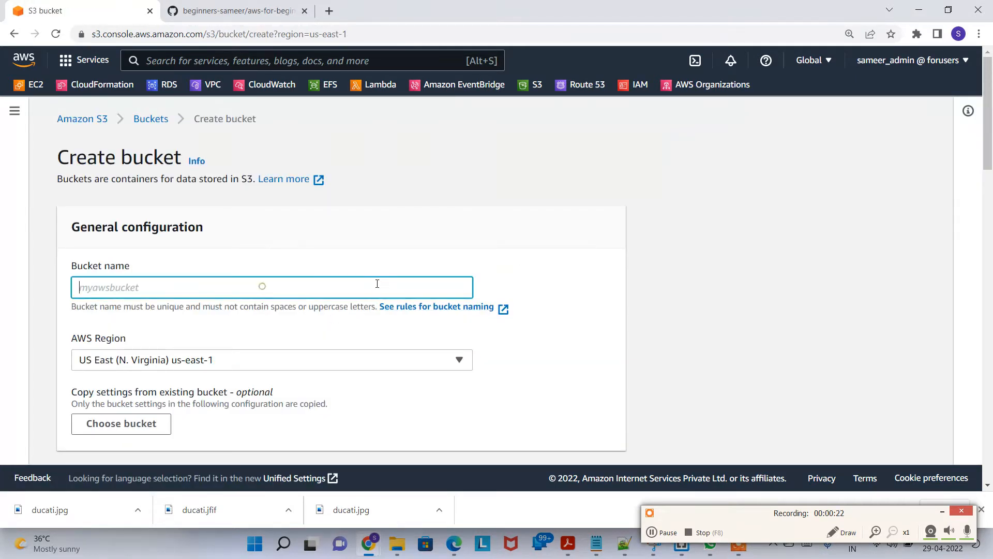
text(29thdemoversioning)
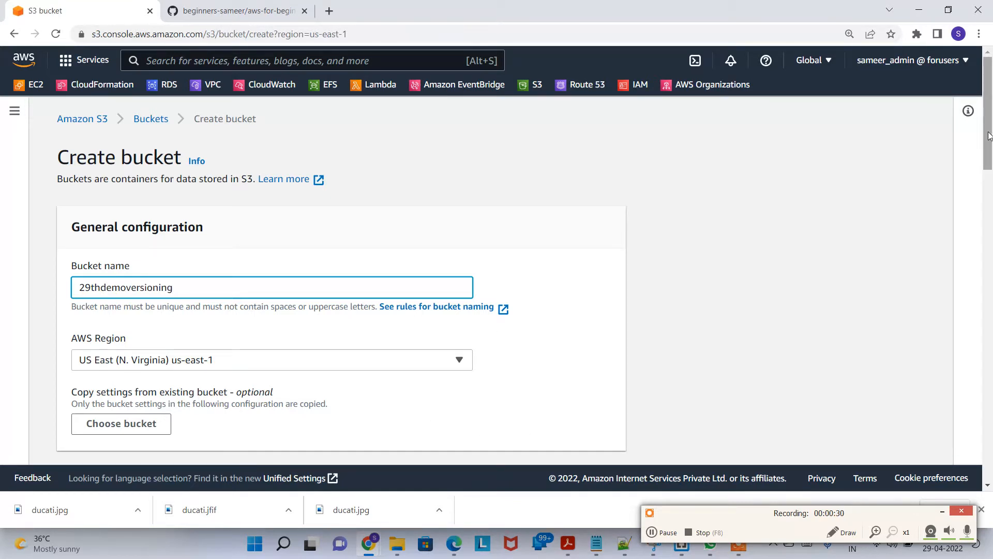
Step: Enable Bucket Versioning in the new bucket's settings
drag(988, 136, 991, 166)
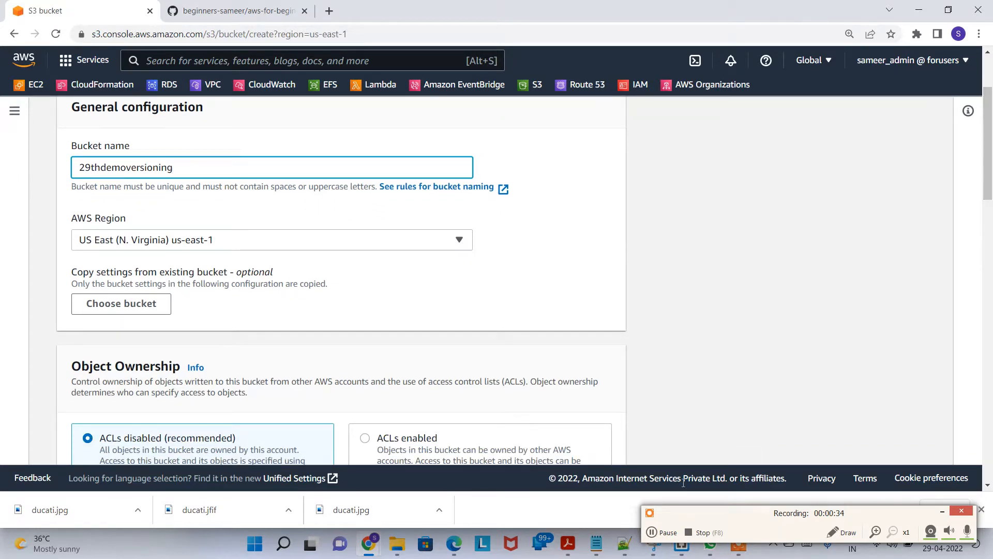
click(665, 533)
click(666, 533)
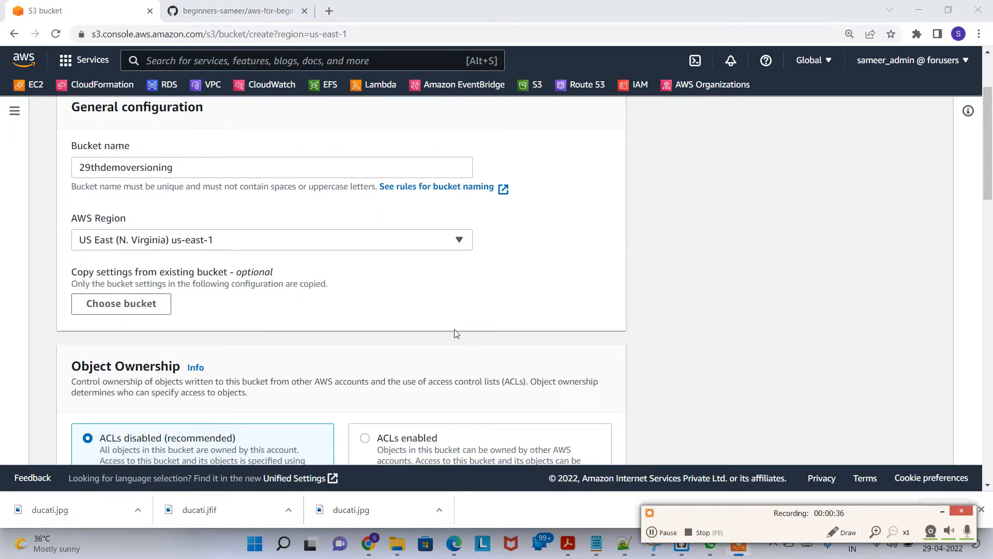
scroll(357, 352, down, 5)
scroll(226, 298, down, 12)
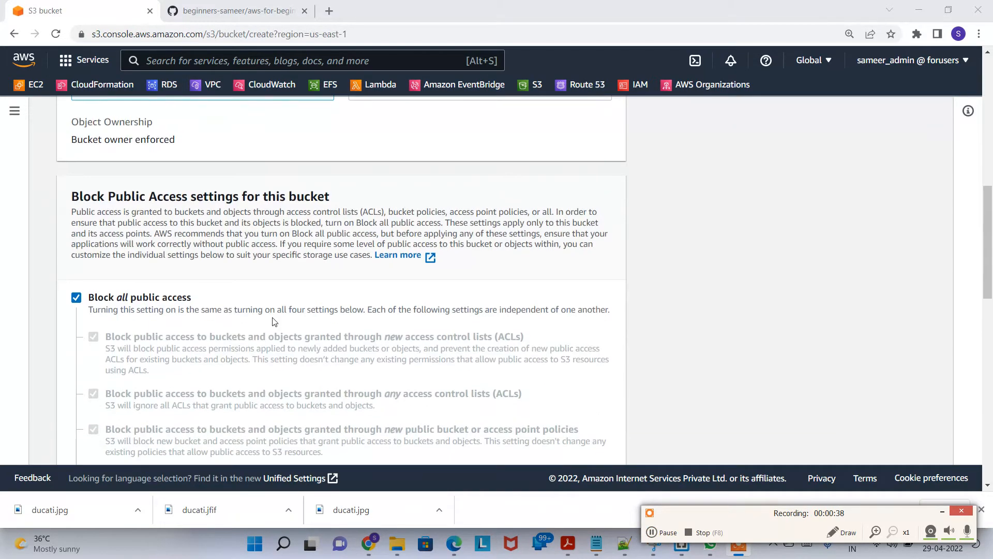
key(ctrl+minus)
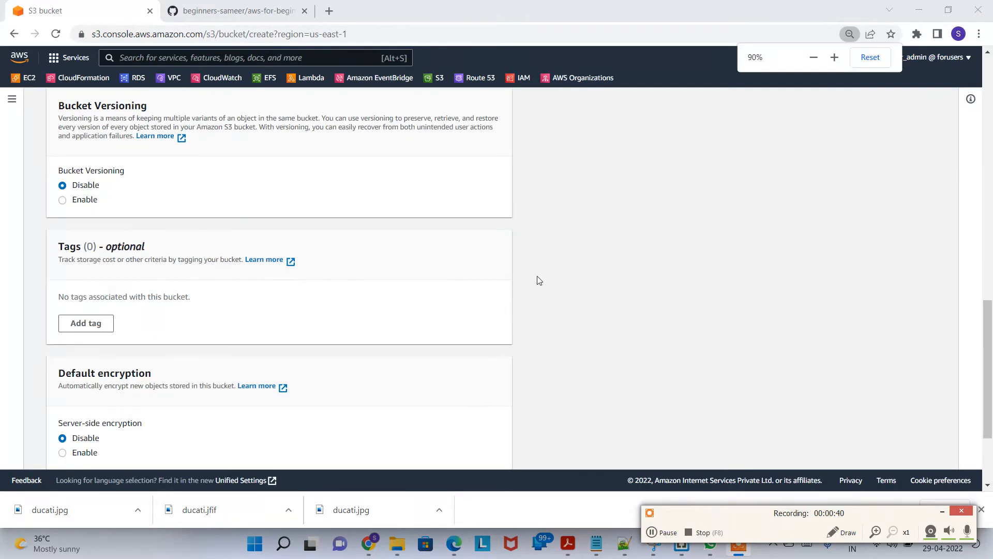
scroll(377, 293, up, 3)
drag(82, 235, 155, 230)
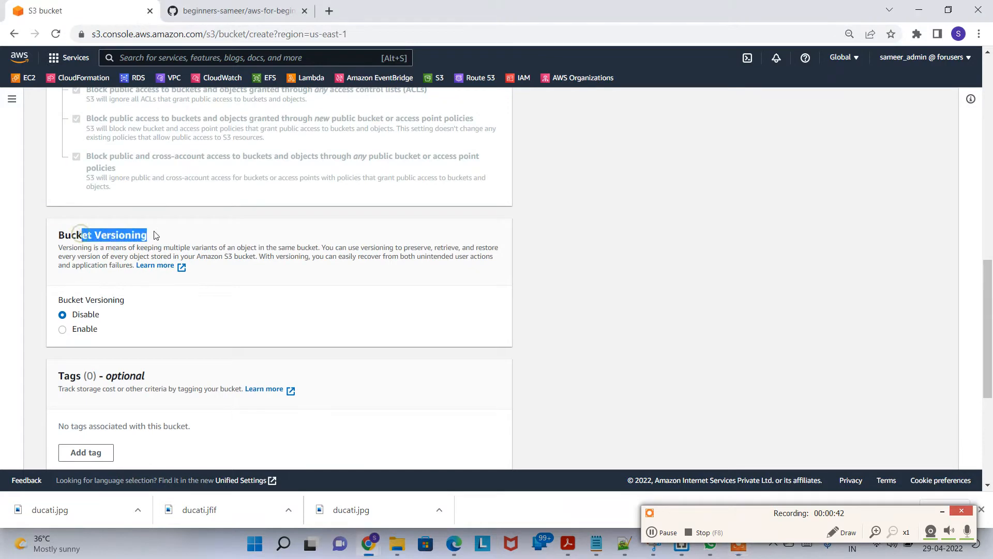
click(84, 330)
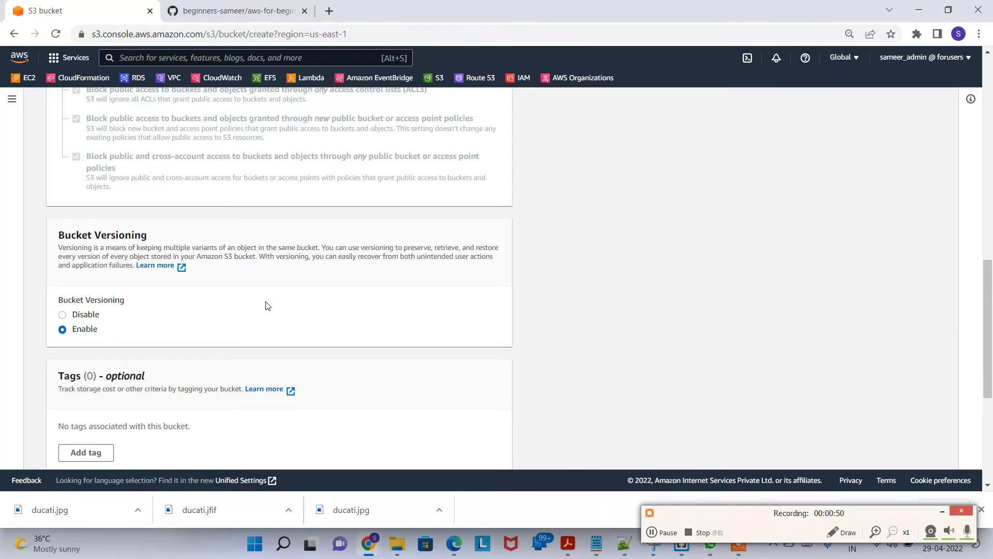
Step: Create the bucket and open 29thdemoversioning from the buckets list
scroll(267, 306, down, 5)
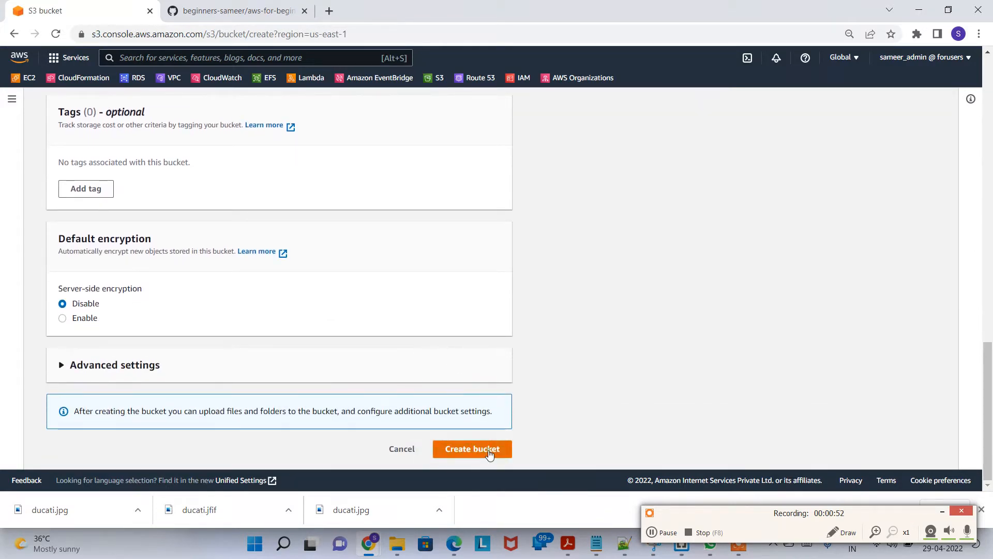
click(491, 450)
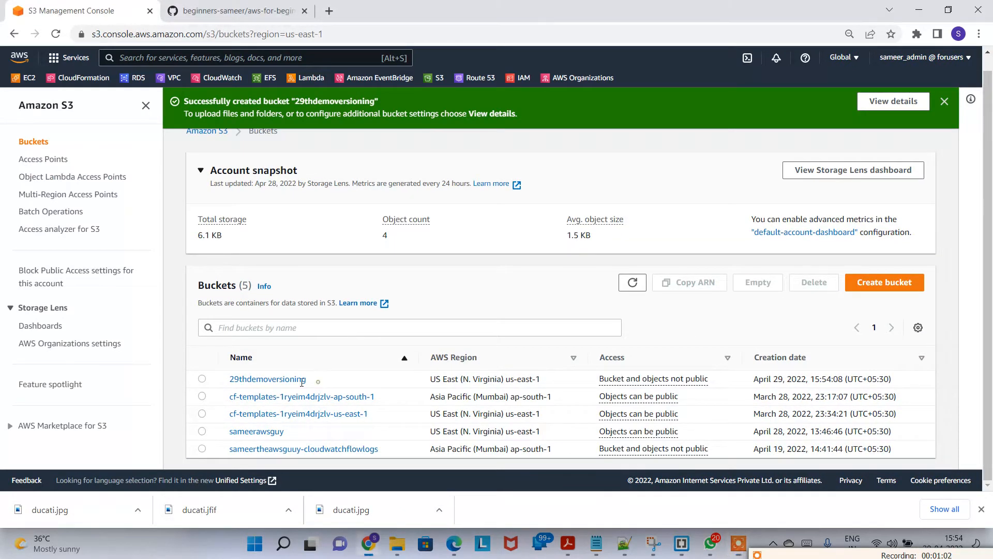
click(270, 379)
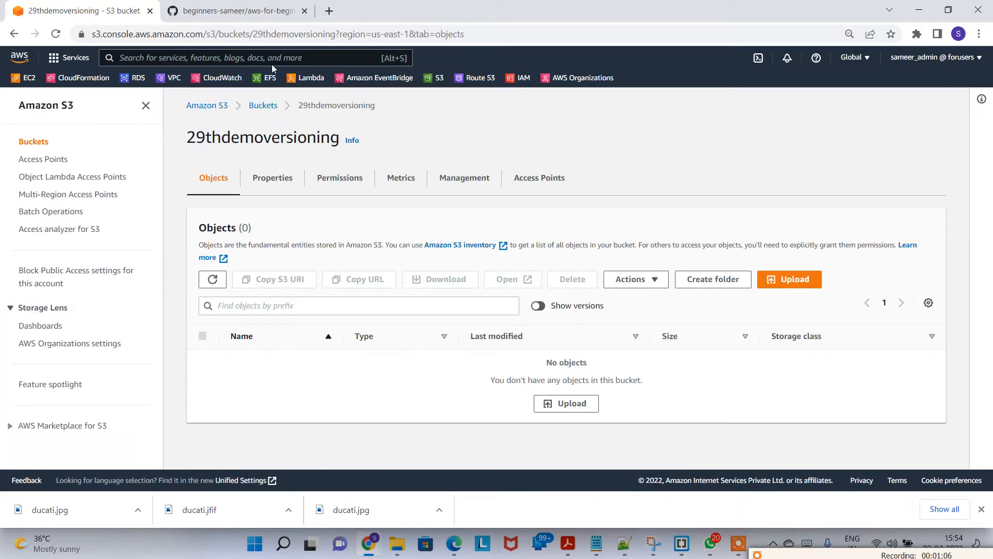
Step: Browse the GitHub repository to Classes/Module9_S3/s3_versioning/website to view its contents
click(207, 9)
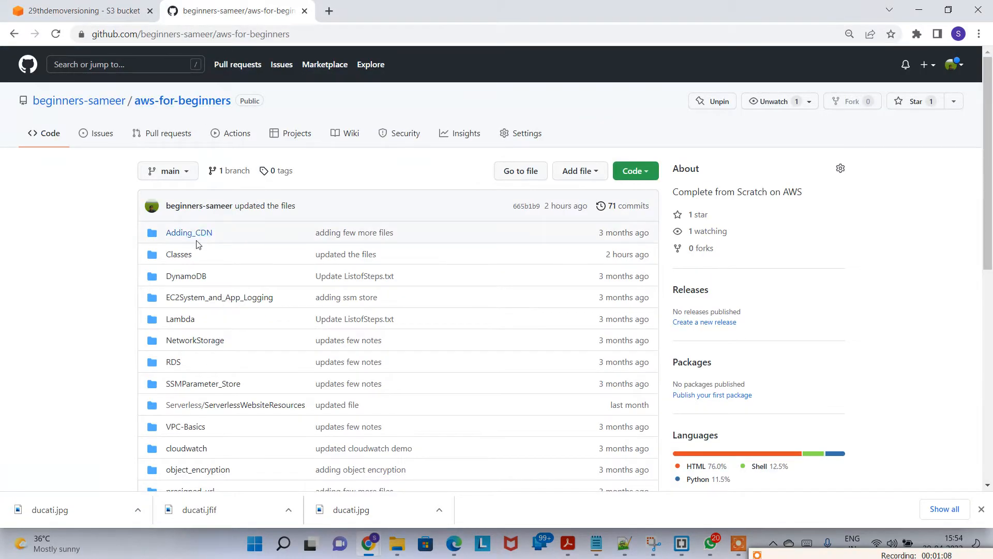
click(178, 254)
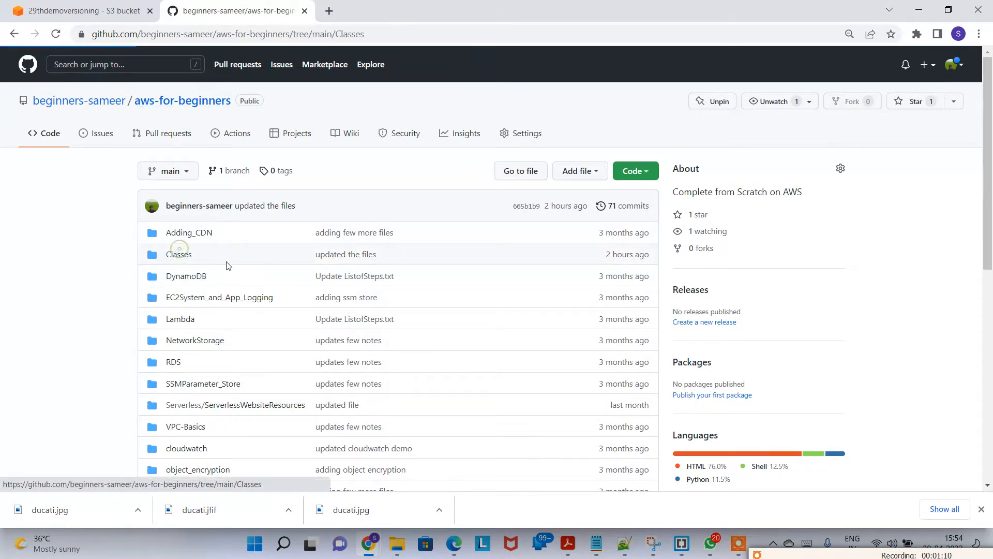
click(195, 406)
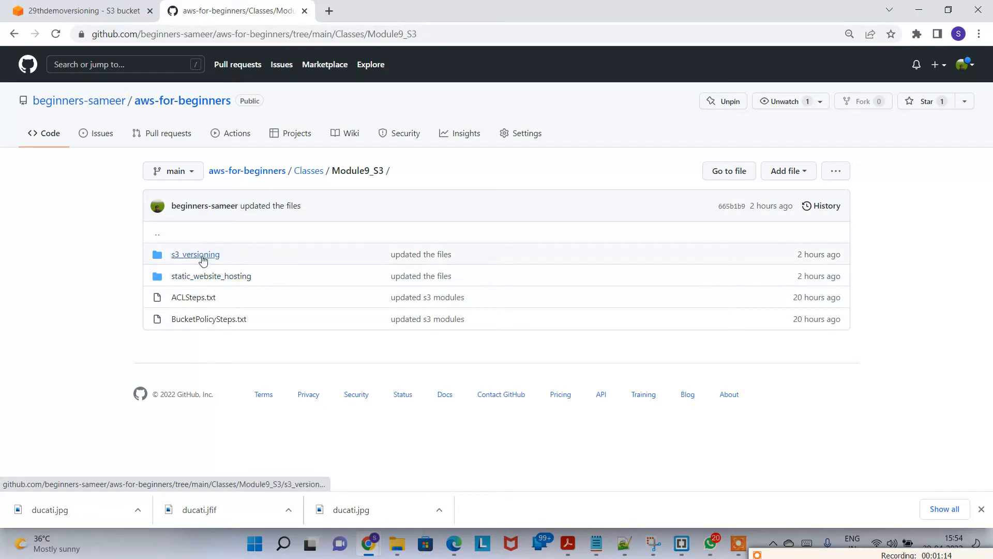
click(203, 260)
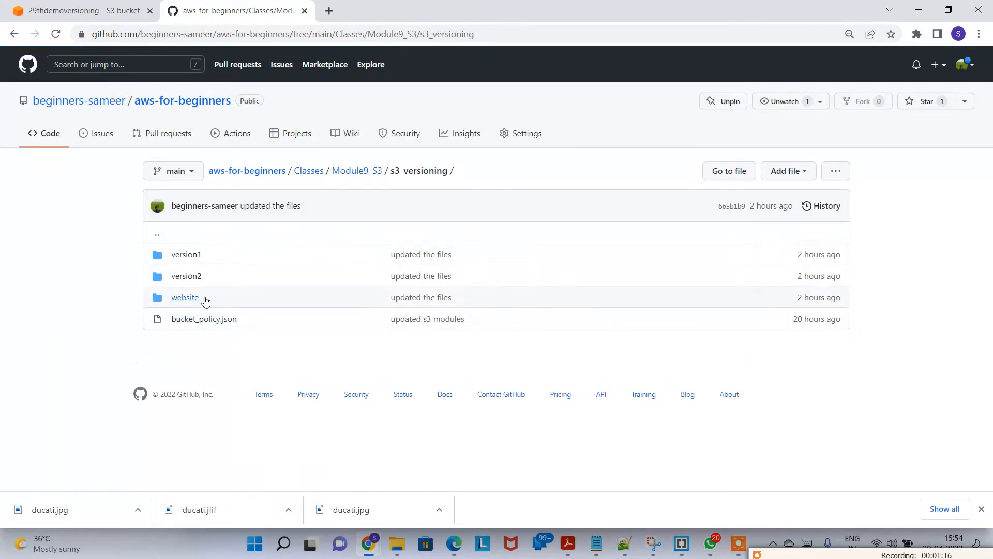
click(187, 299)
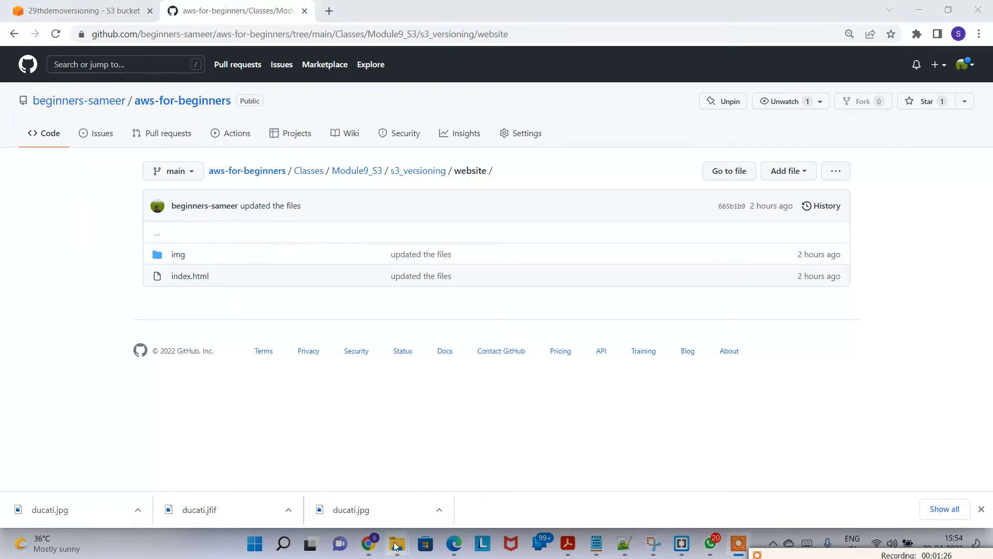
Step: Switch to File Explorer and examine the local s3_versioning website folder's contents
mouse_move(395, 546)
click(280, 487)
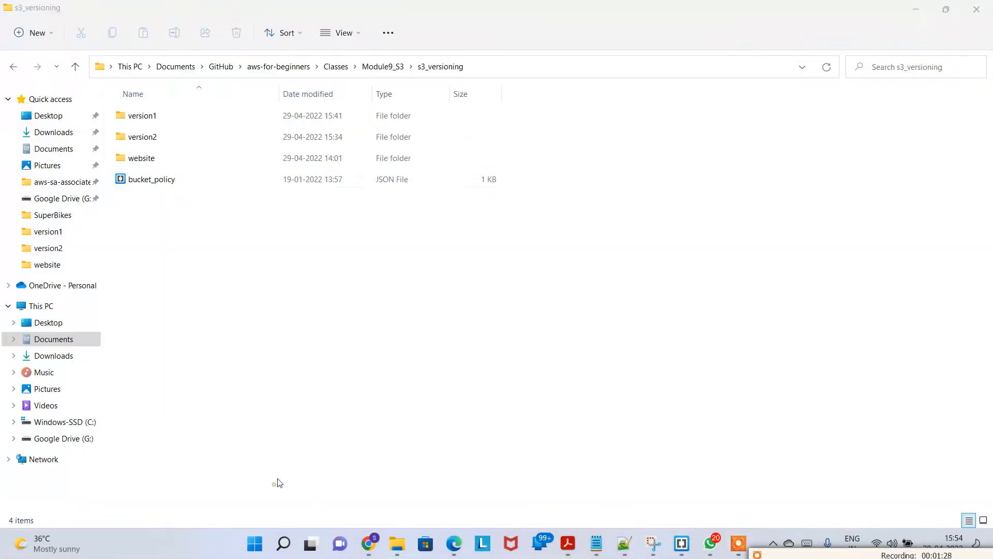
click(387, 72)
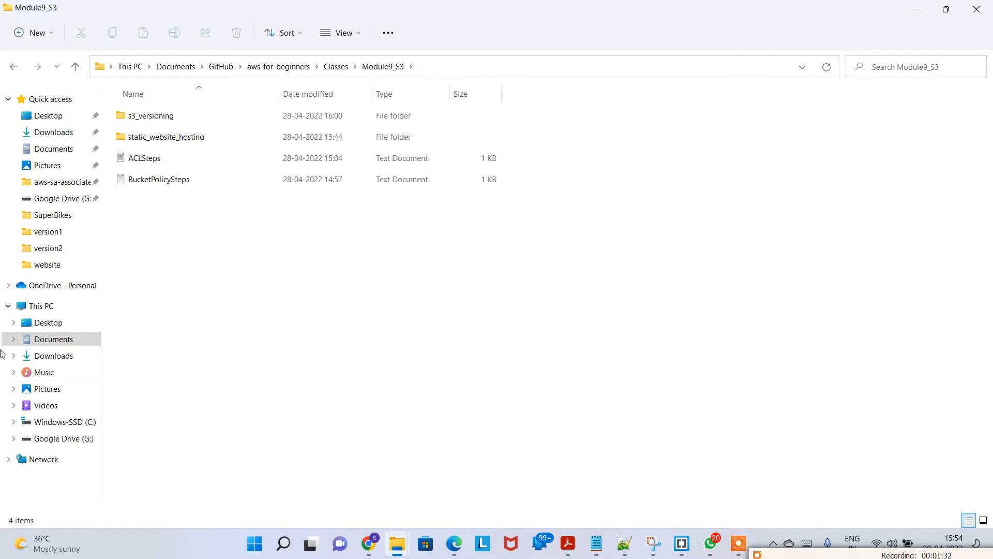
double_click(161, 115)
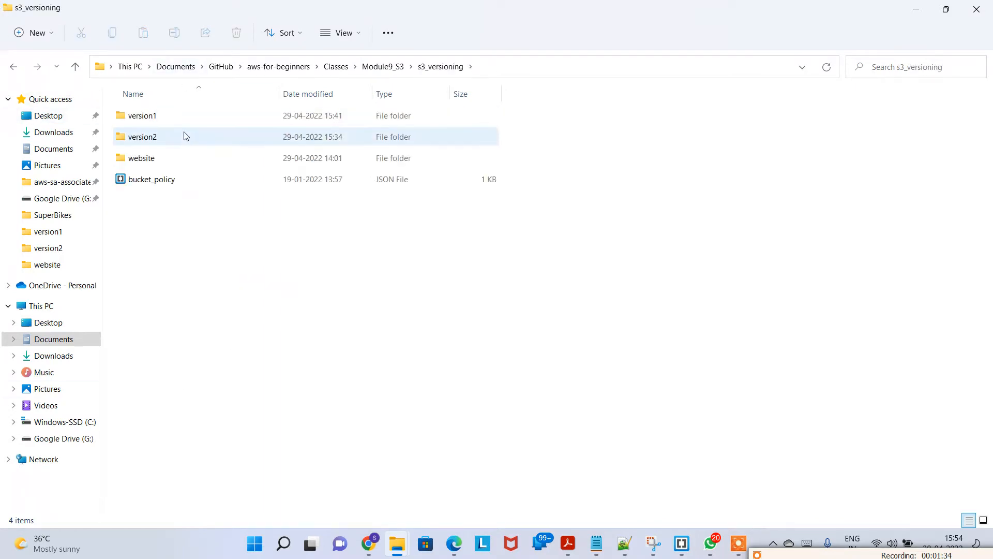
double_click(181, 159)
click(180, 121)
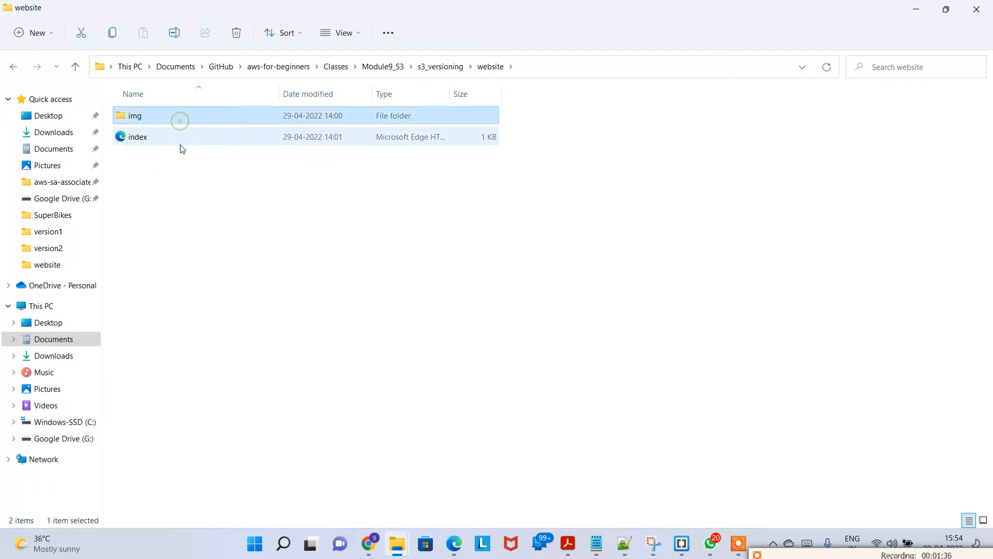
click(180, 142)
click(223, 188)
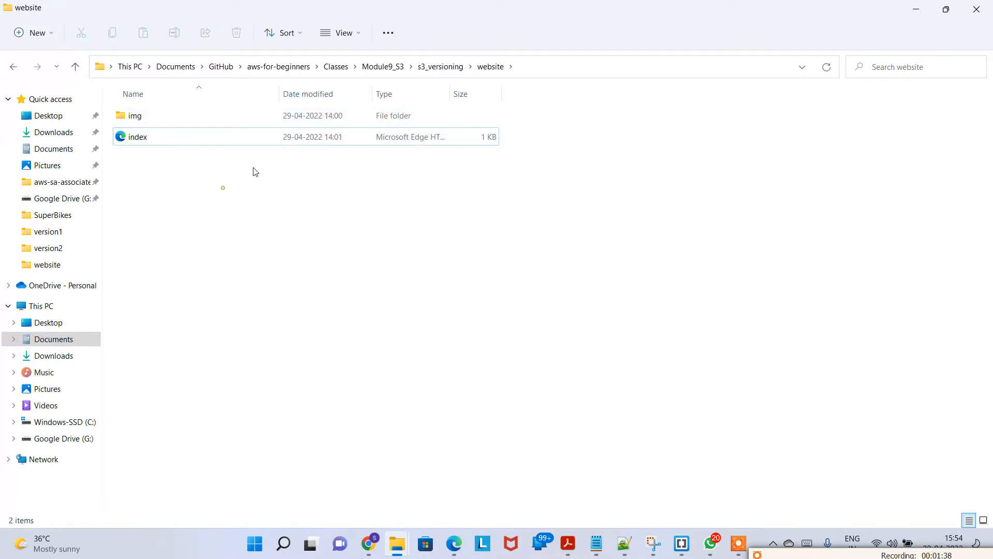
key(alt+Tab)
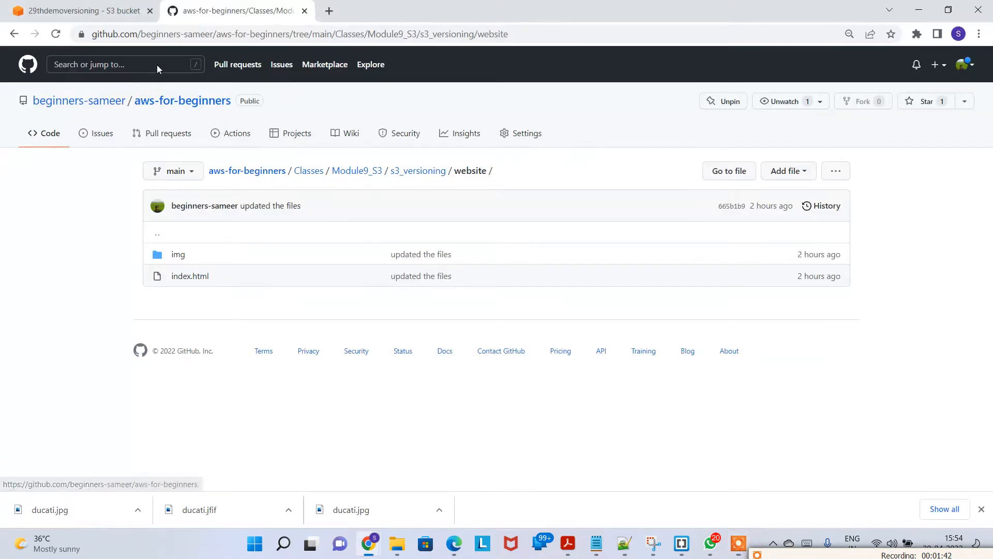
Step: Return to the bucket, start an upload, and add index.html from the local s3_versioning/website folder
click(115, 10)
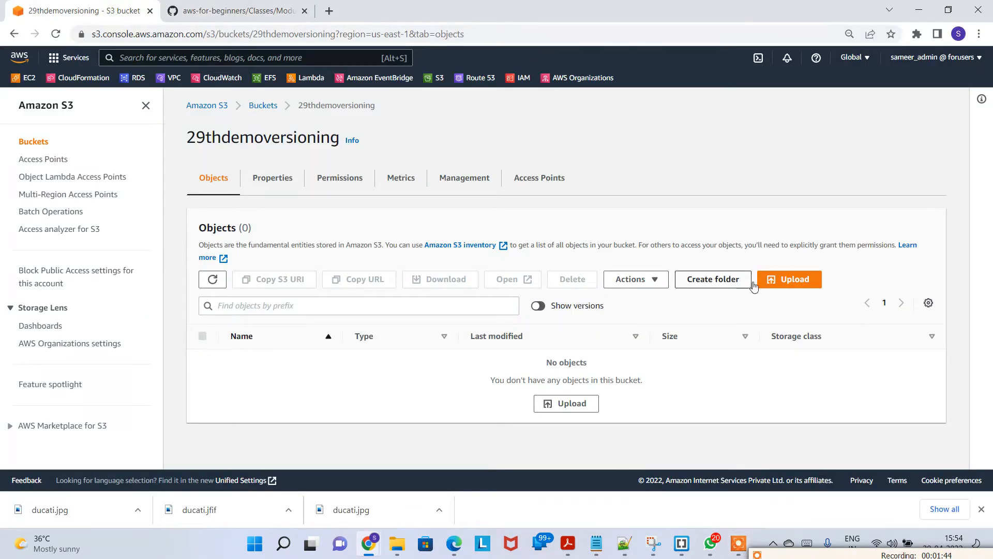
click(776, 279)
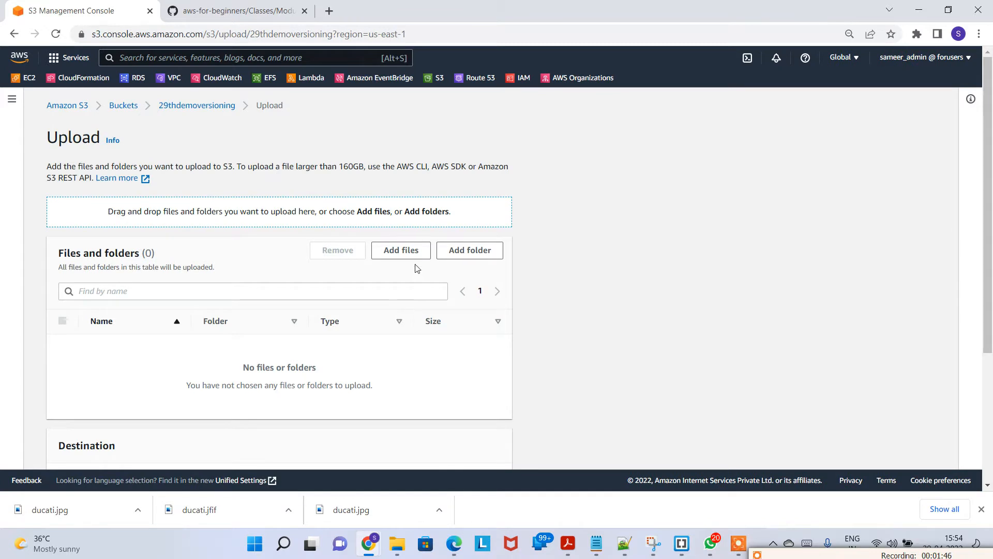
click(411, 251)
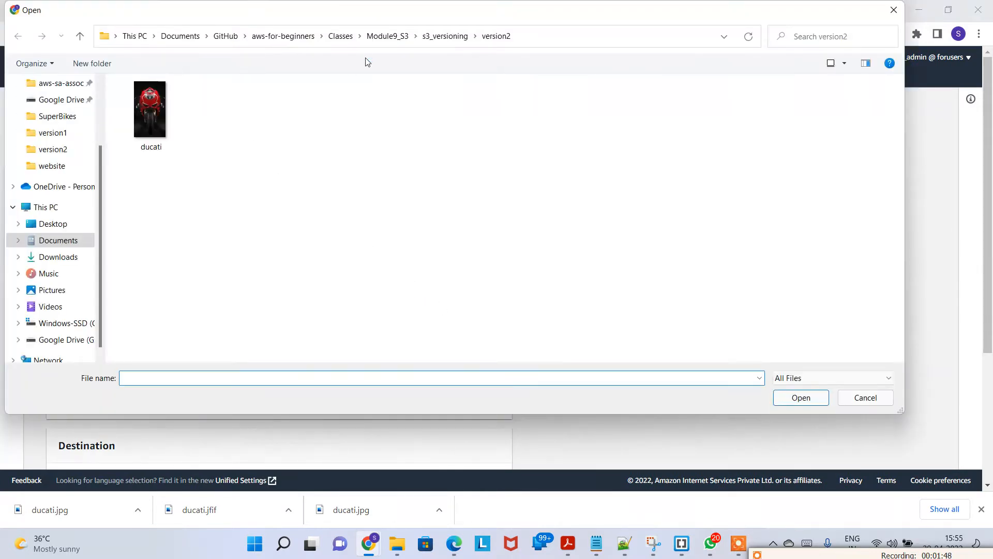
click(388, 37)
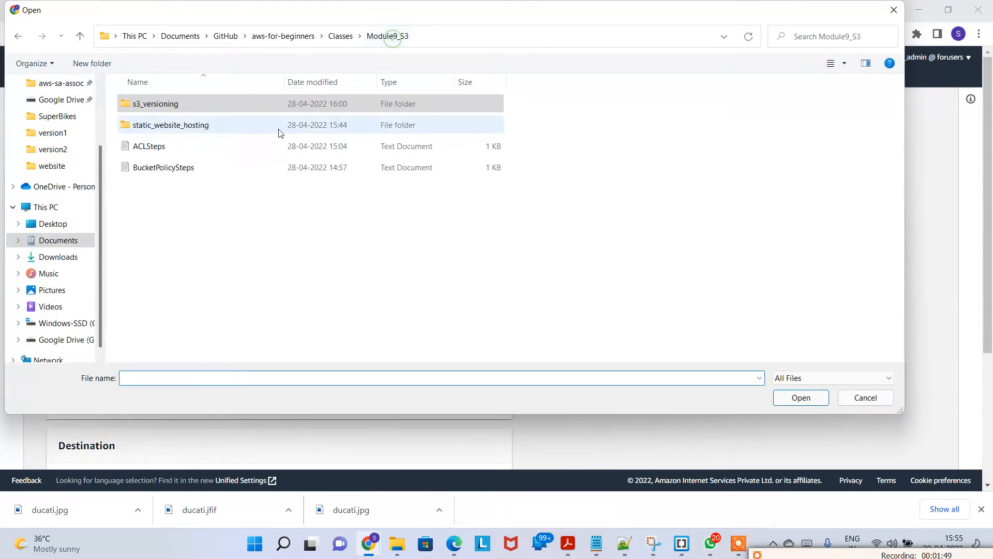
double_click(184, 113)
double_click(181, 148)
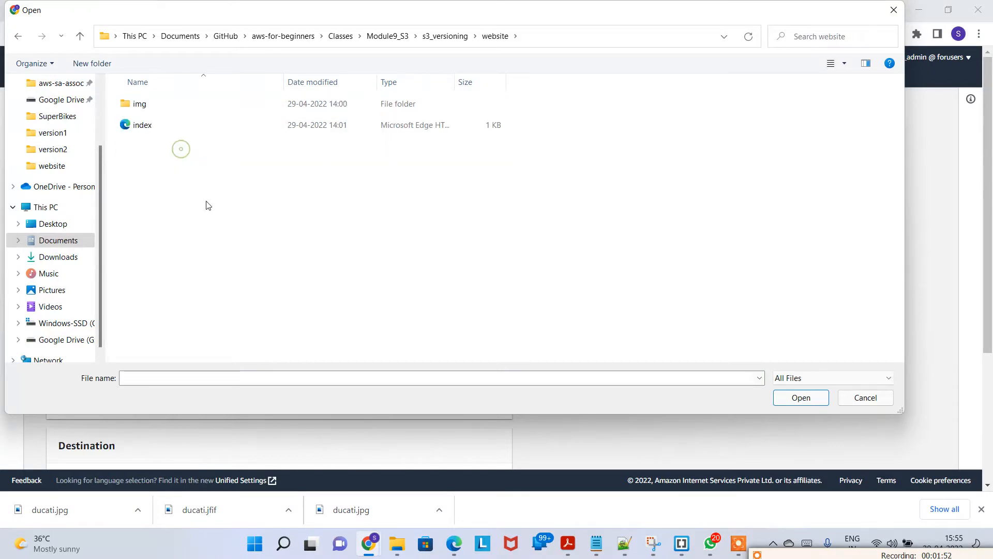
click(160, 126)
click(821, 398)
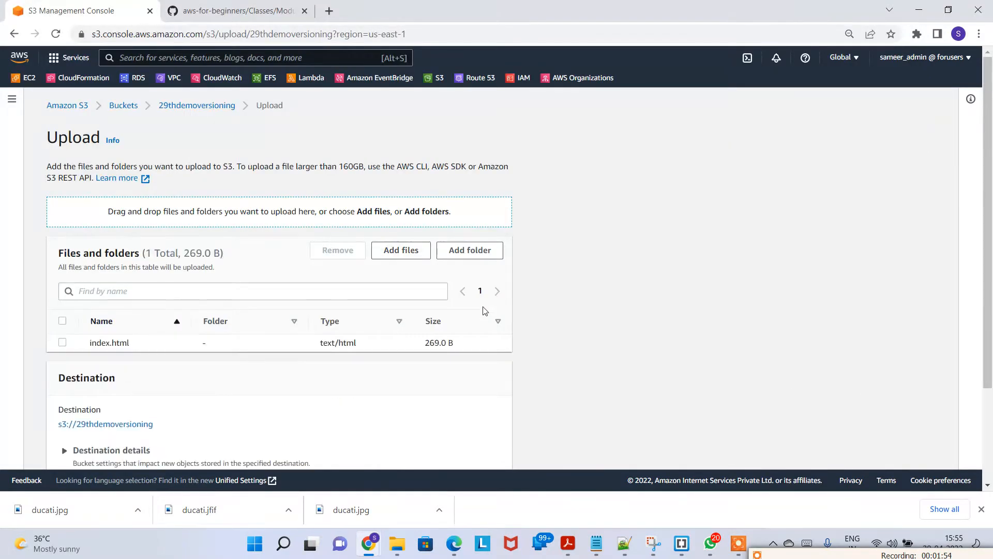
Step: Add the img folder from the website folder to the upload
scroll(182, 266, down, 3)
scroll(472, 273, up, 3)
click(471, 251)
click(156, 108)
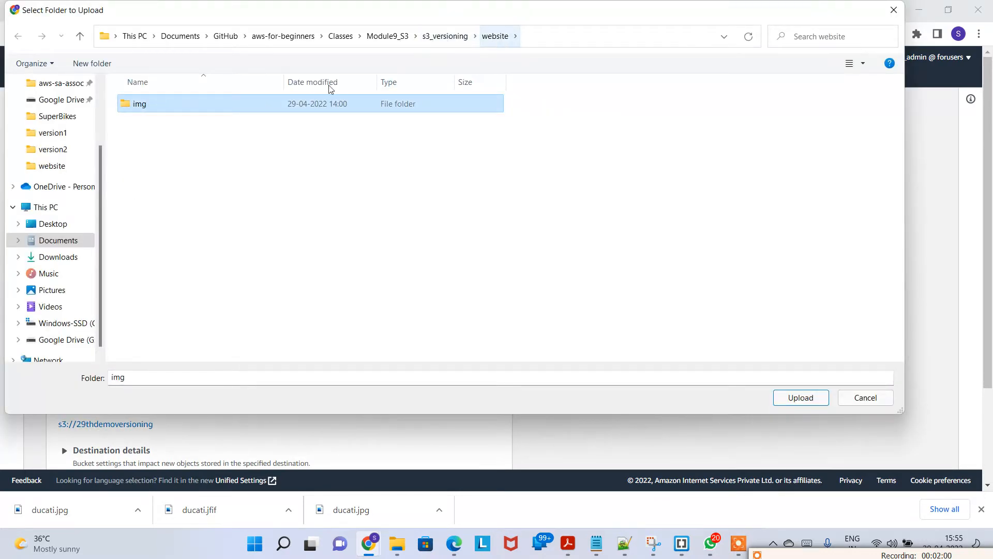
click(801, 398)
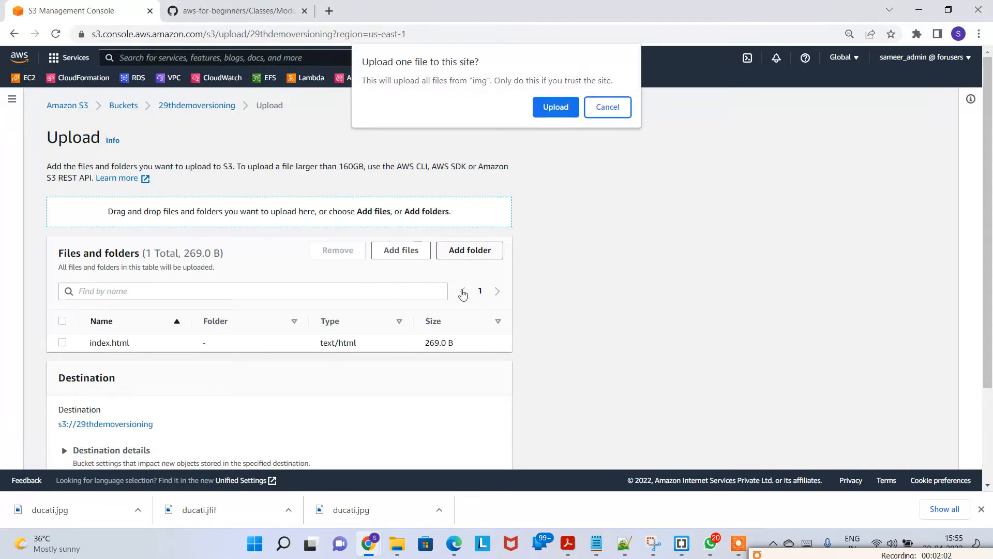
click(553, 110)
Step: Upload the files to the bucket and close the upload status page
scroll(558, 329, down, 3)
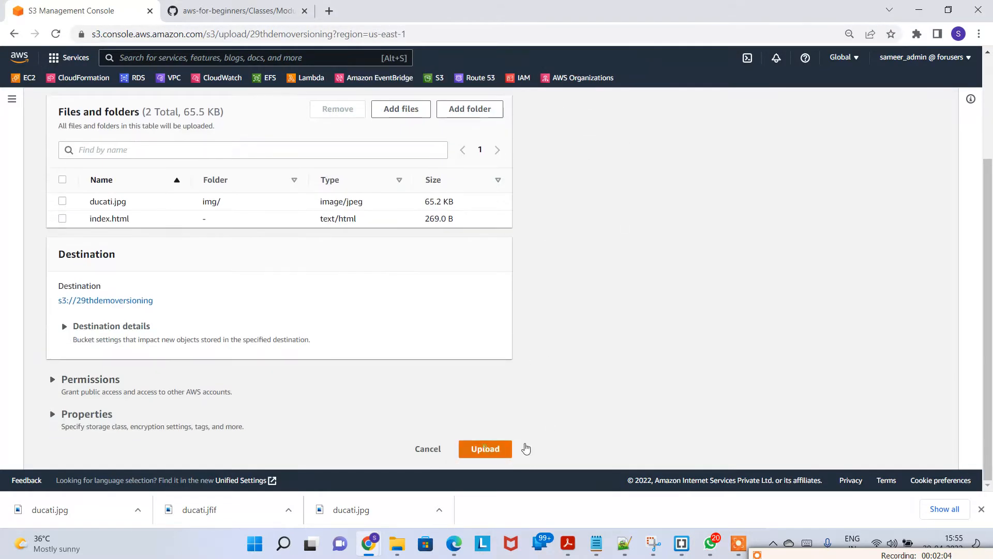
click(494, 448)
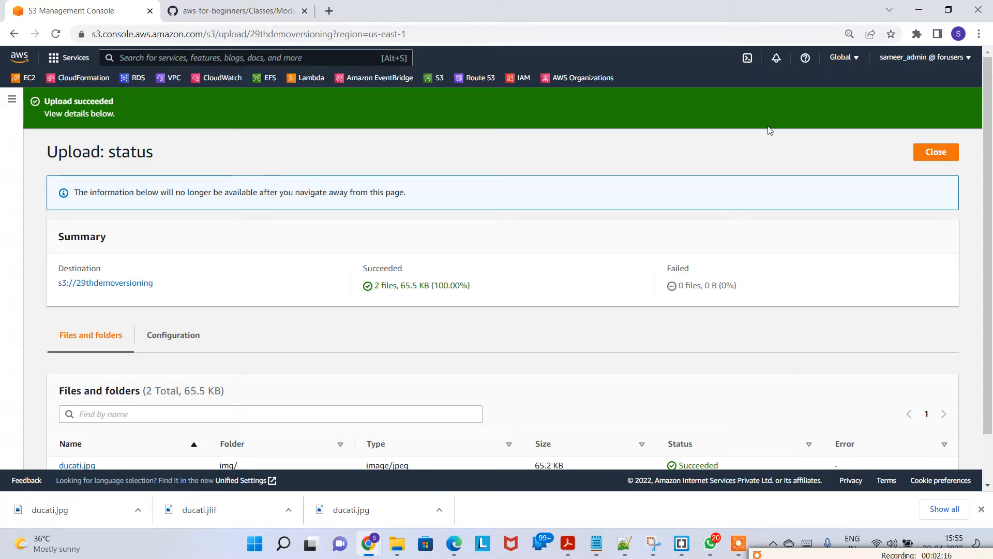
click(927, 155)
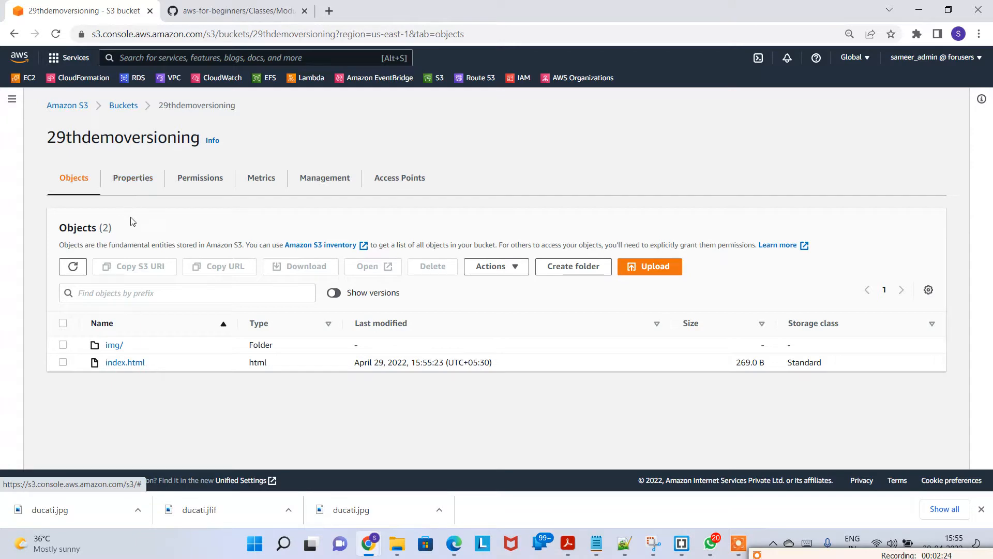
Step: Open the bucket's properties and start editing static website hosting
click(146, 186)
scroll(351, 293, down, 15)
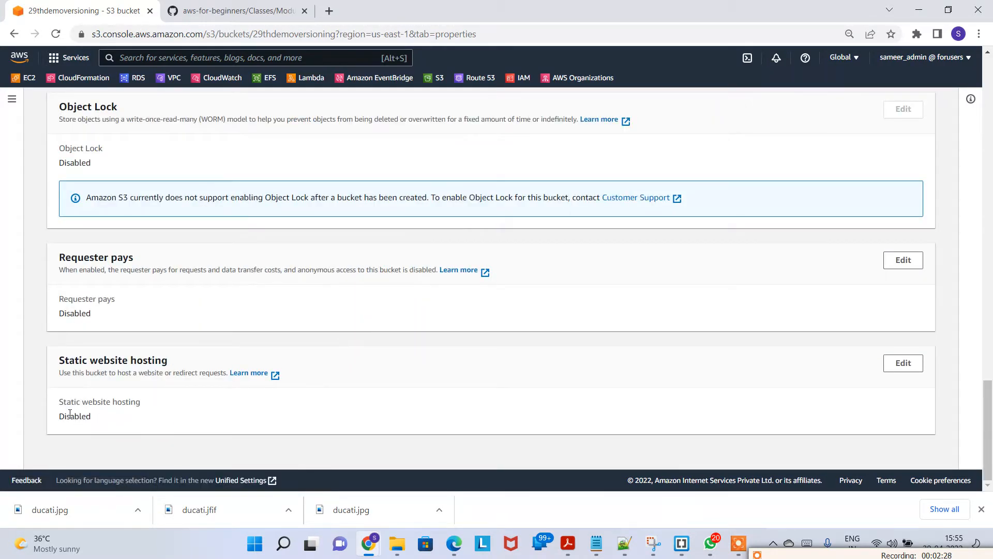
drag(67, 413, 150, 414)
click(230, 409)
click(903, 364)
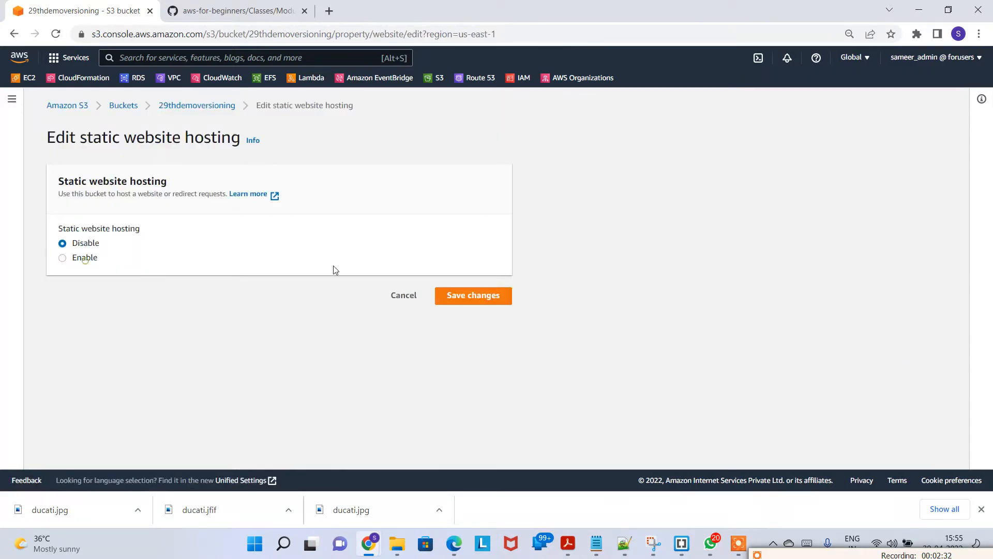
Step: Enable static website hosting as a static website with index.html as the index document, and save the changes
scroll(193, 327, down, 3)
scroll(107, 285, up, 1)
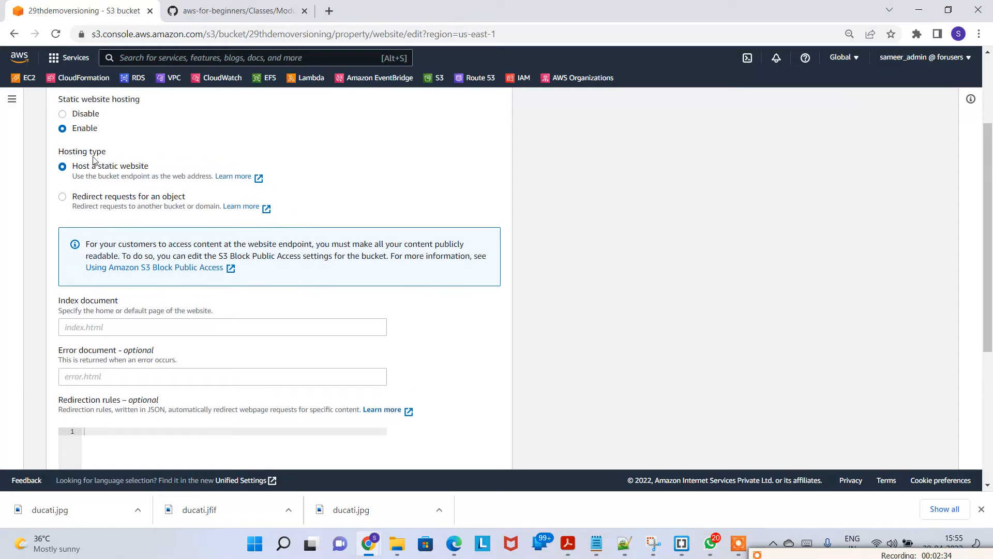
drag(78, 153, 160, 162)
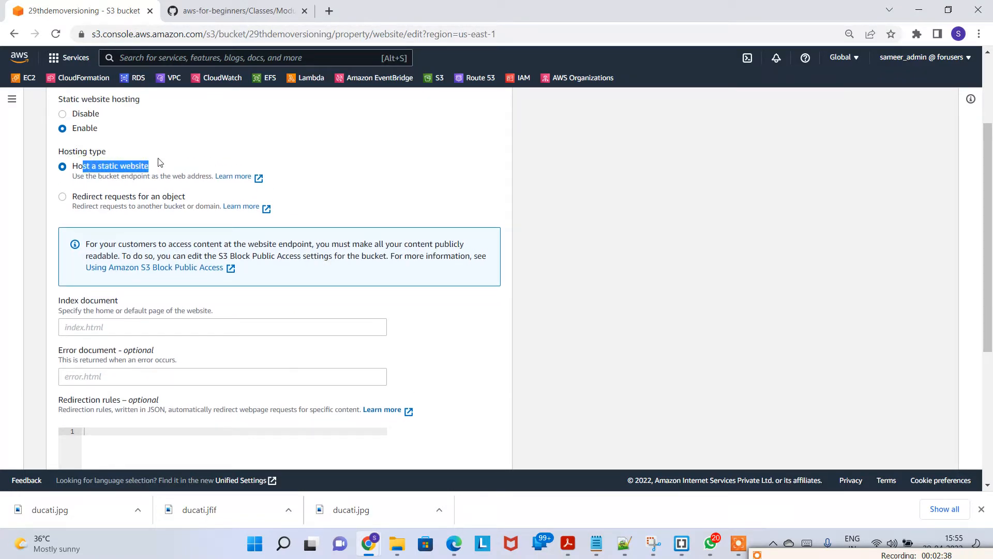
click(145, 329)
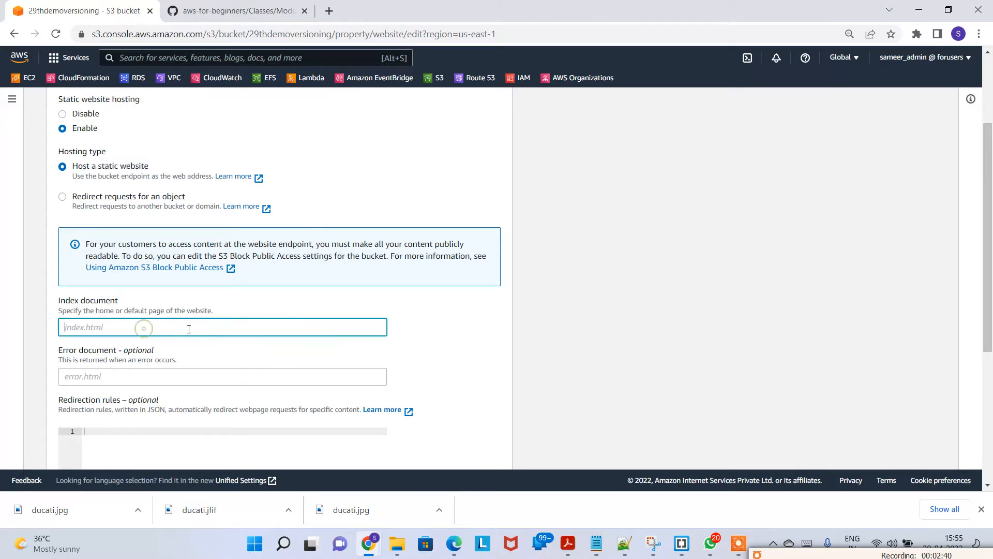
text(index.html)
scroll(211, 316, down, 3)
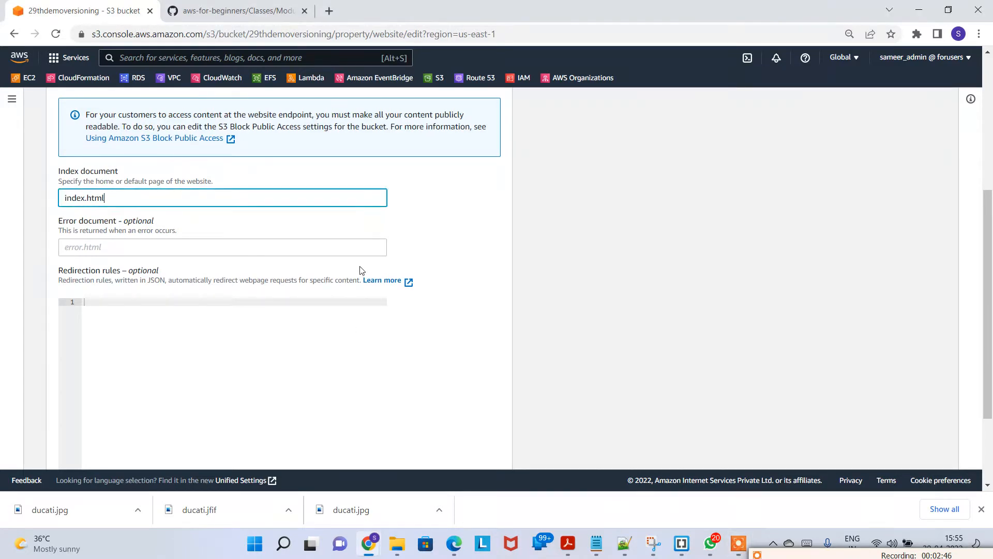
scroll(288, 333, down, 3)
click(454, 450)
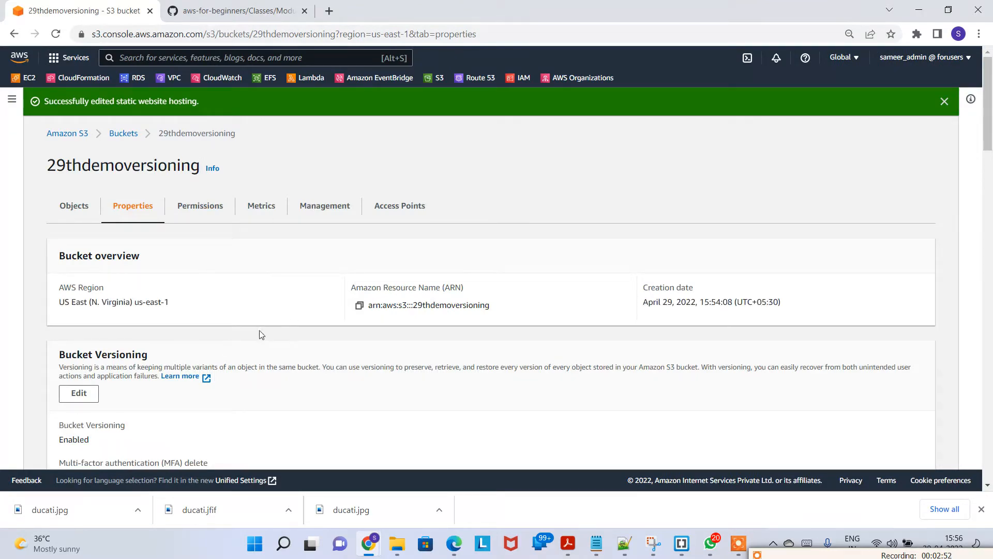
Step: Open the bucket's static website endpoint link in a new tab
scroll(288, 359, down, 20)
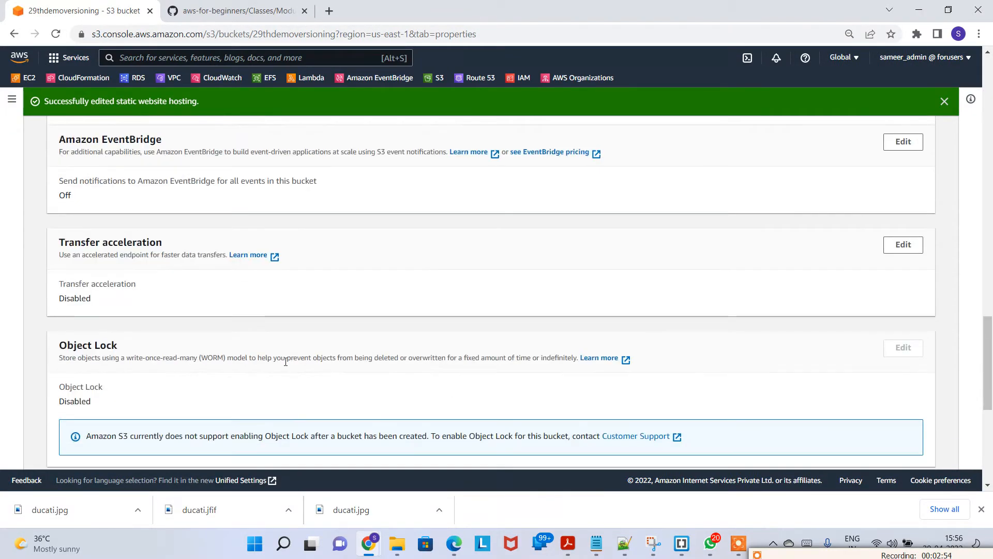
scroll(282, 375, down, 1)
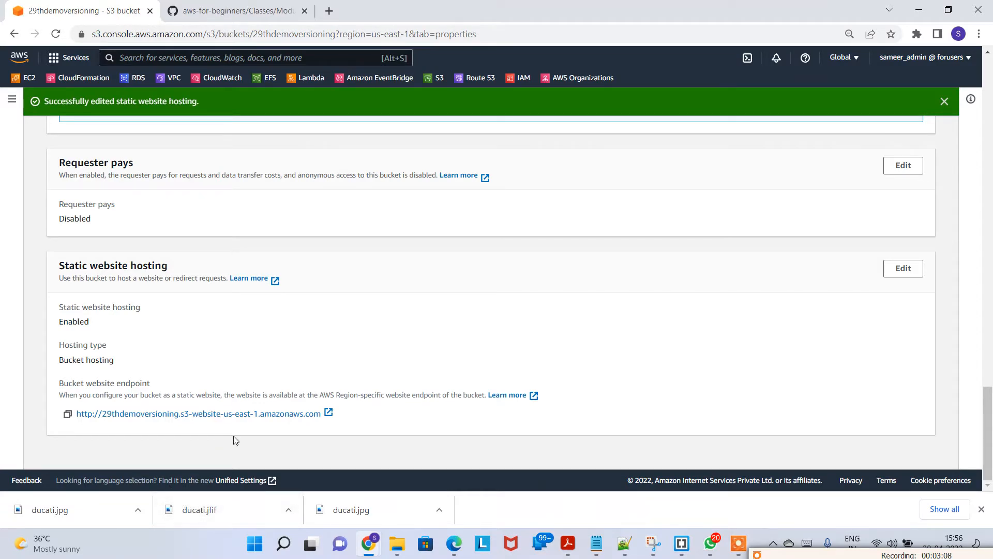
click(207, 413)
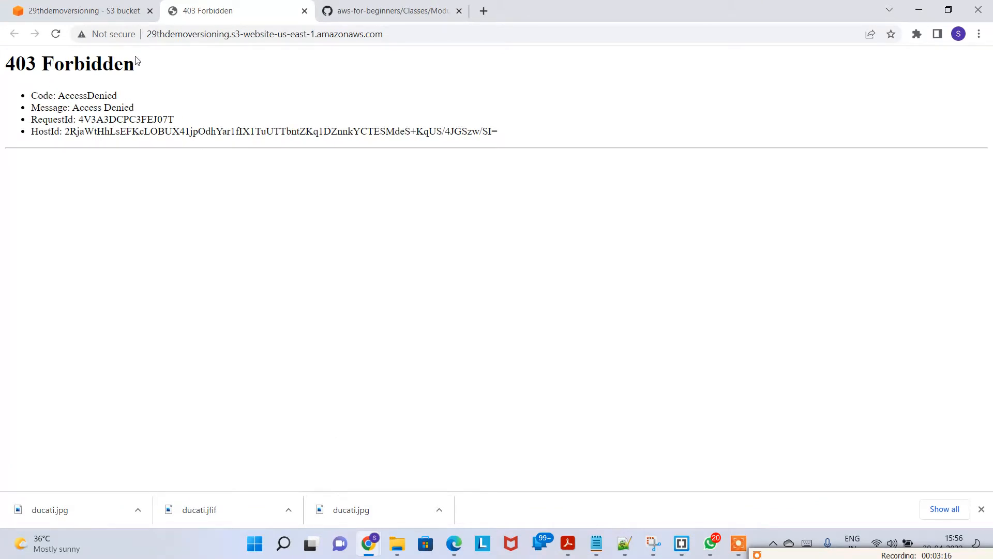
Step: Return to the bucket and review the Block public access and bucket policy settings on the Permissions tab
click(85, 12)
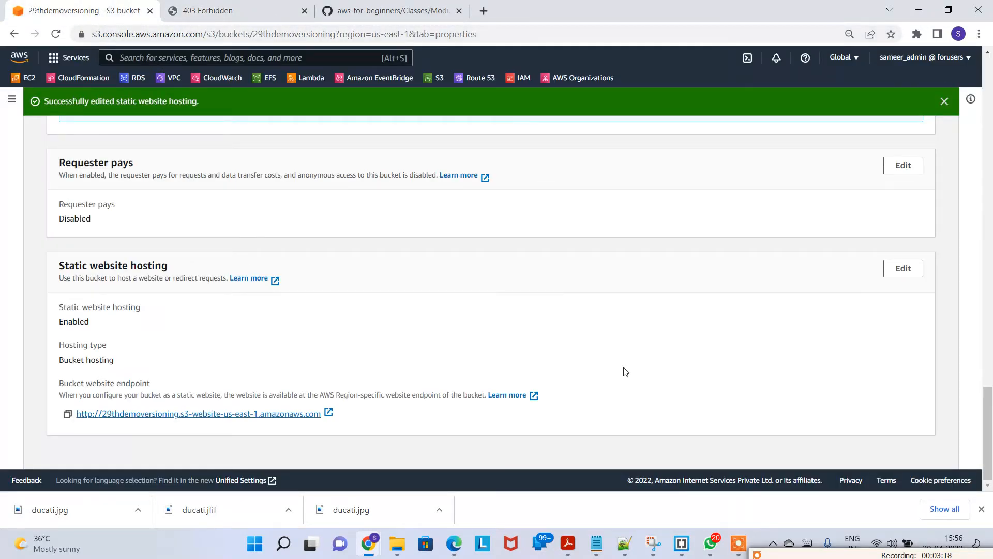
scroll(621, 362, up, 20)
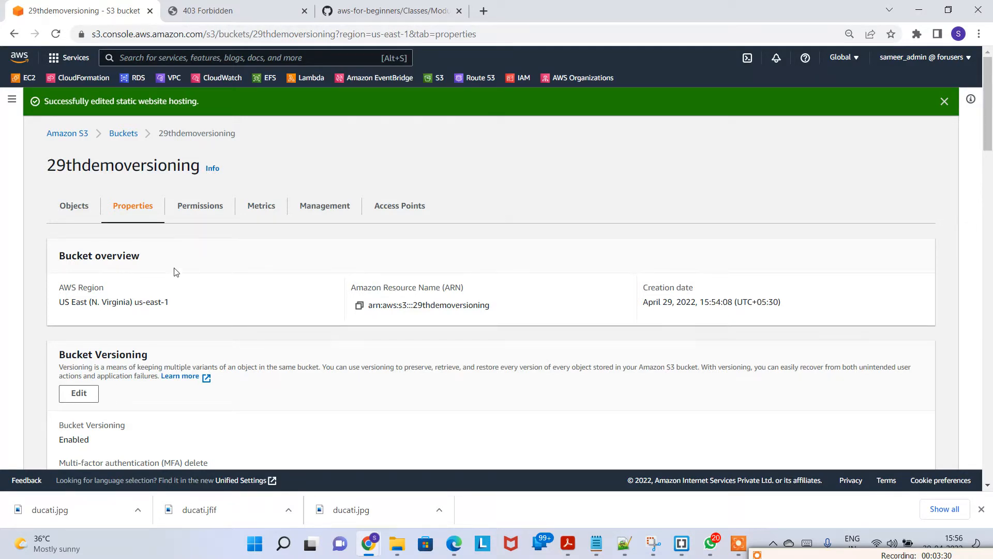
click(205, 207)
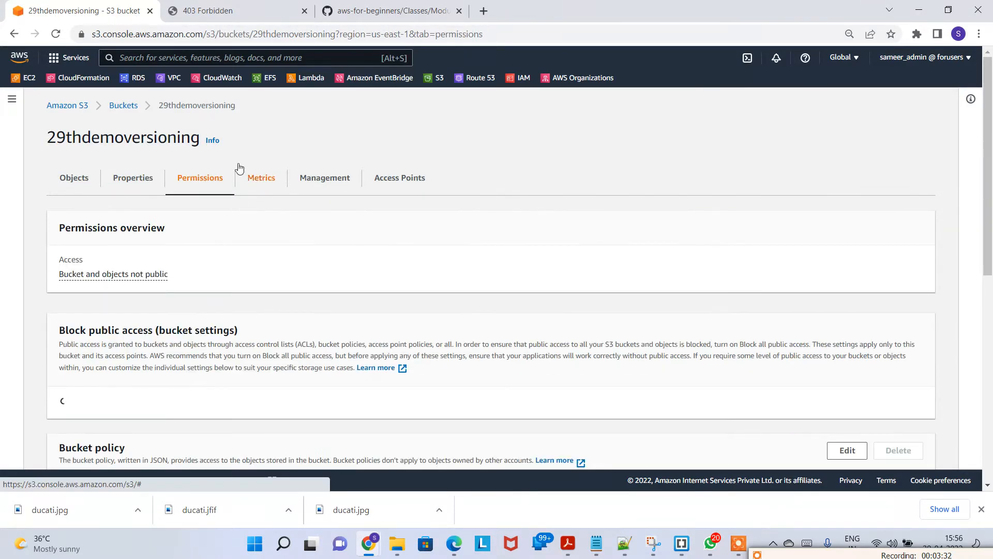
scroll(207, 259, down, 5)
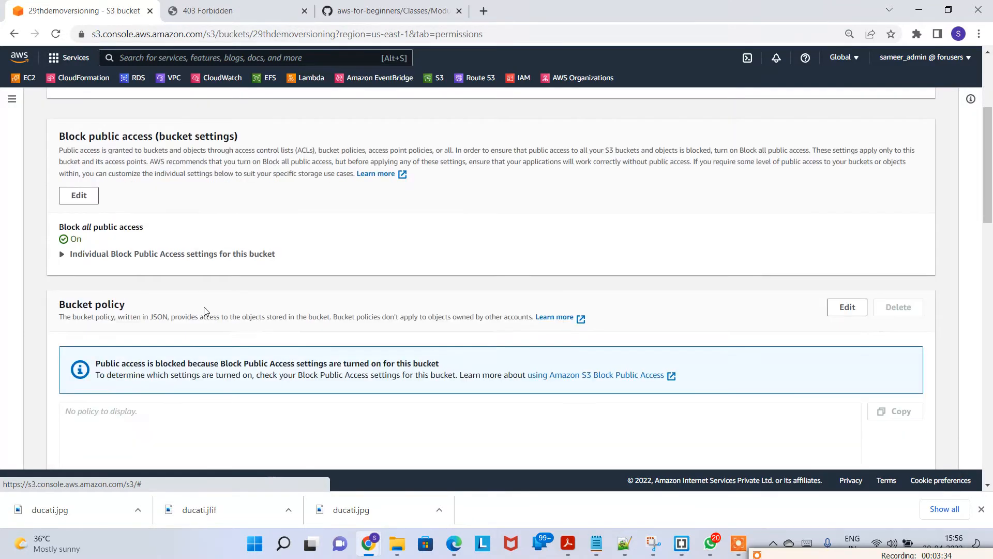
scroll(202, 267, up, 2)
key(ctrl+minus)
triple_click(55, 123)
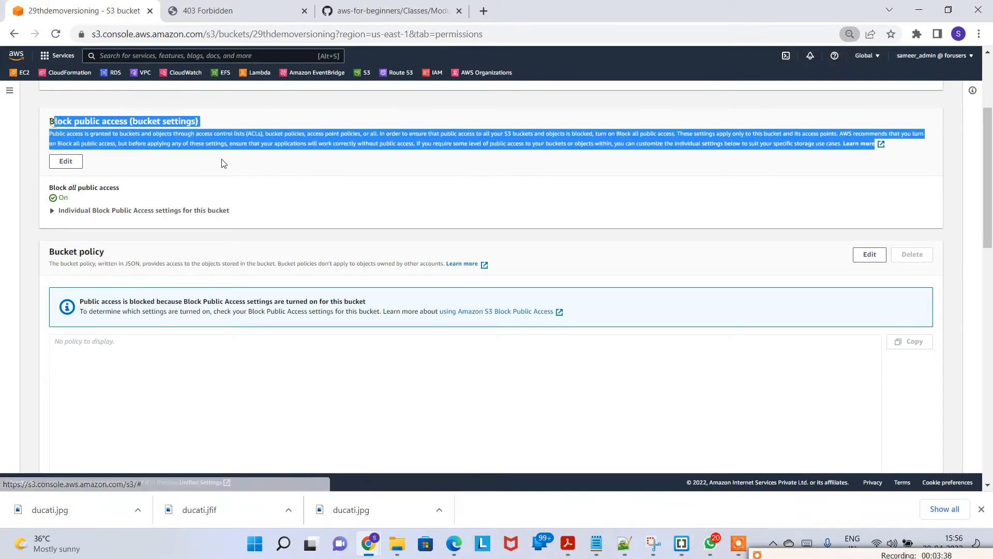
click(106, 358)
drag(47, 252, 120, 262)
drag(67, 123, 260, 124)
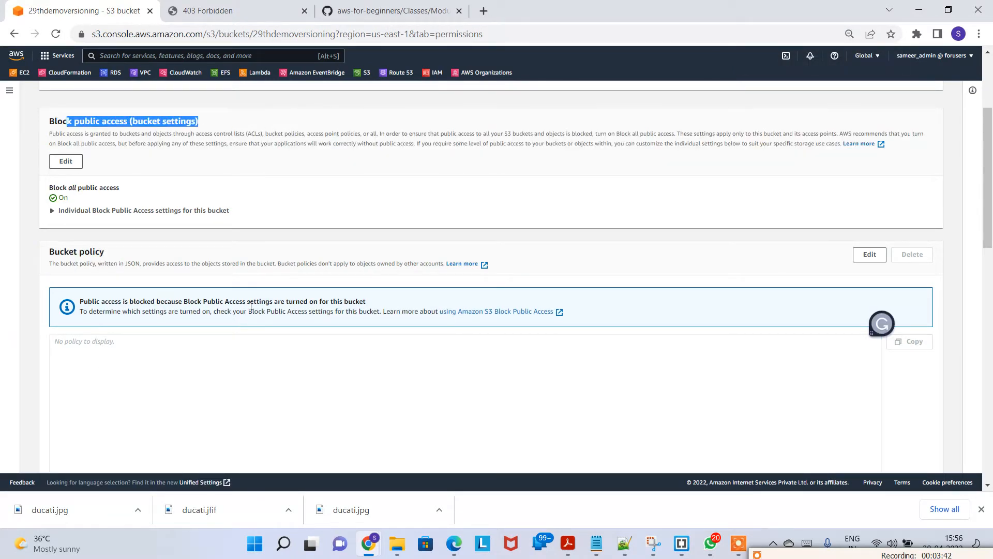
click(246, 369)
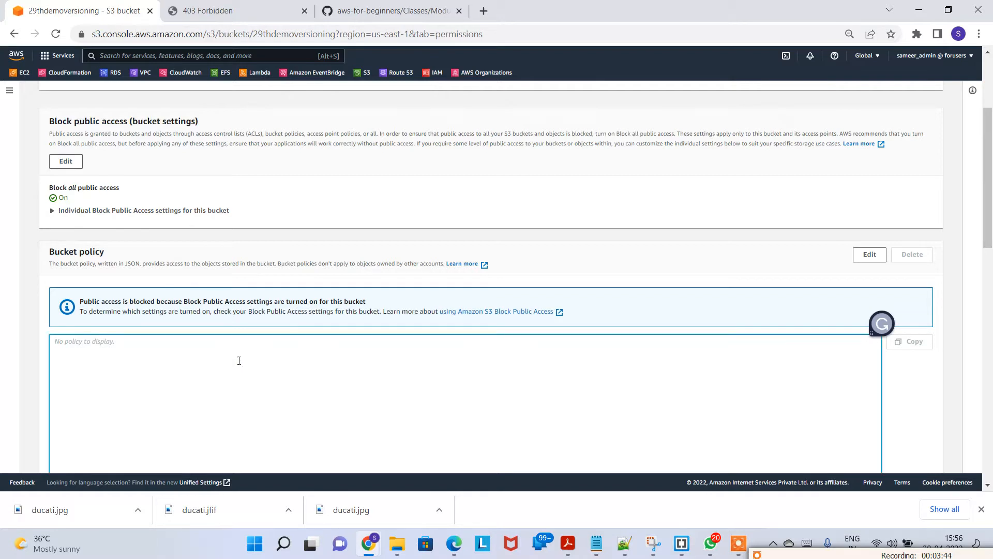
Step: Turn off Block all public access for the bucket and confirm by entering confirm
click(65, 161)
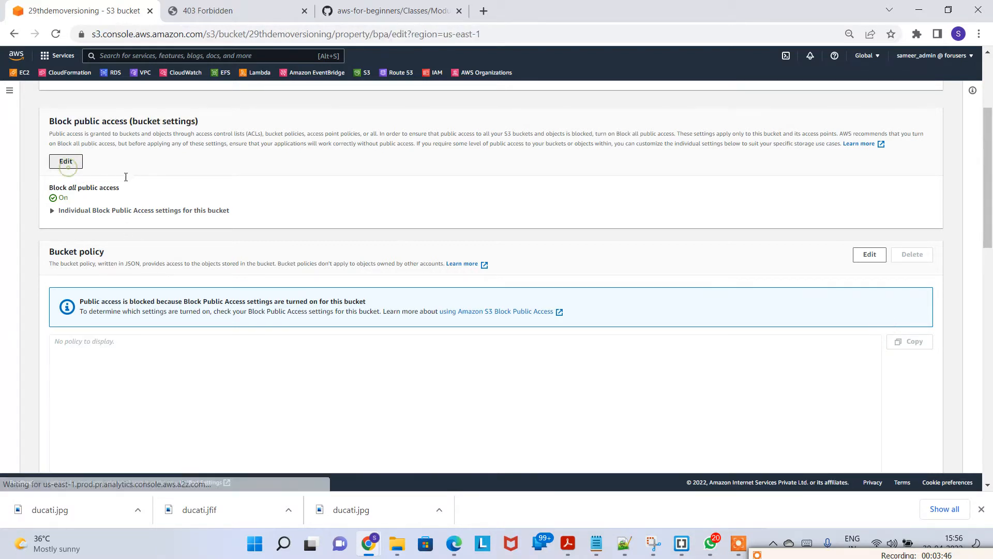
click(106, 239)
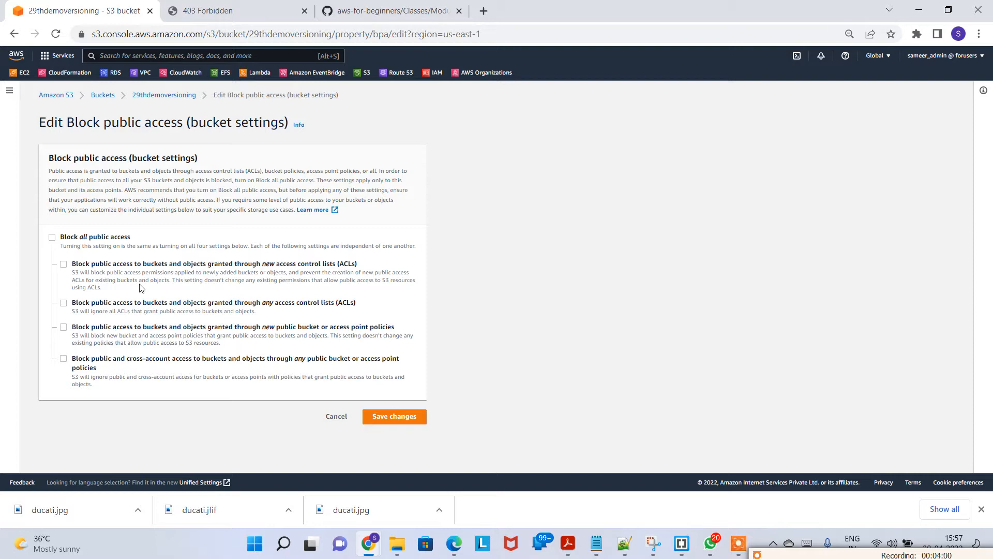
click(402, 418)
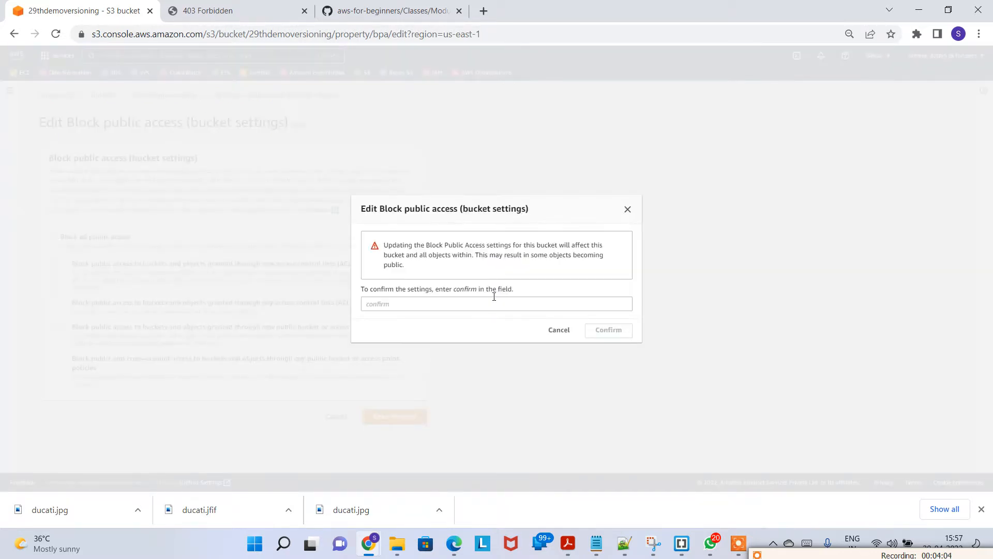
double_click(465, 292)
key(ctrl+c)
click(427, 304)
double_click(457, 290)
click(459, 305)
key(ctrl+v)
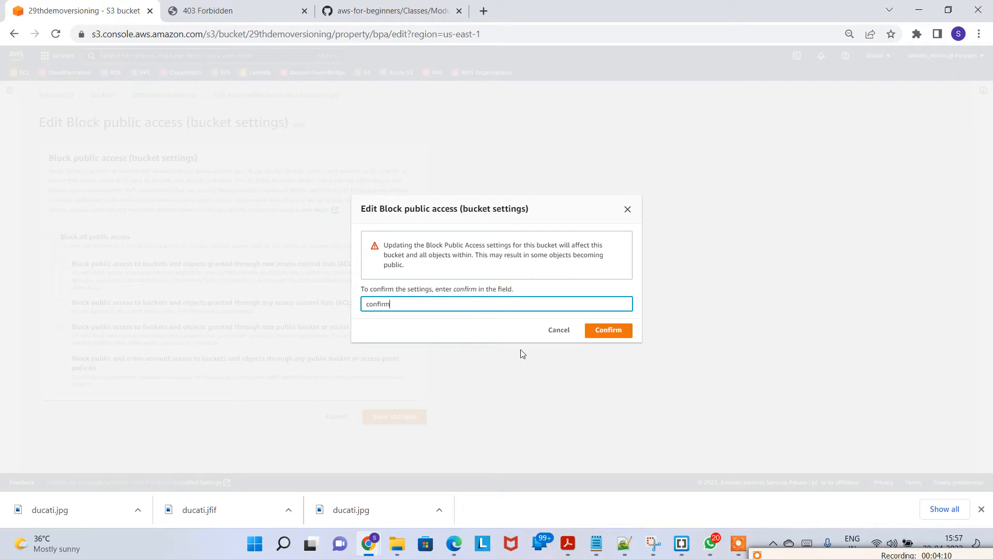
click(609, 331)
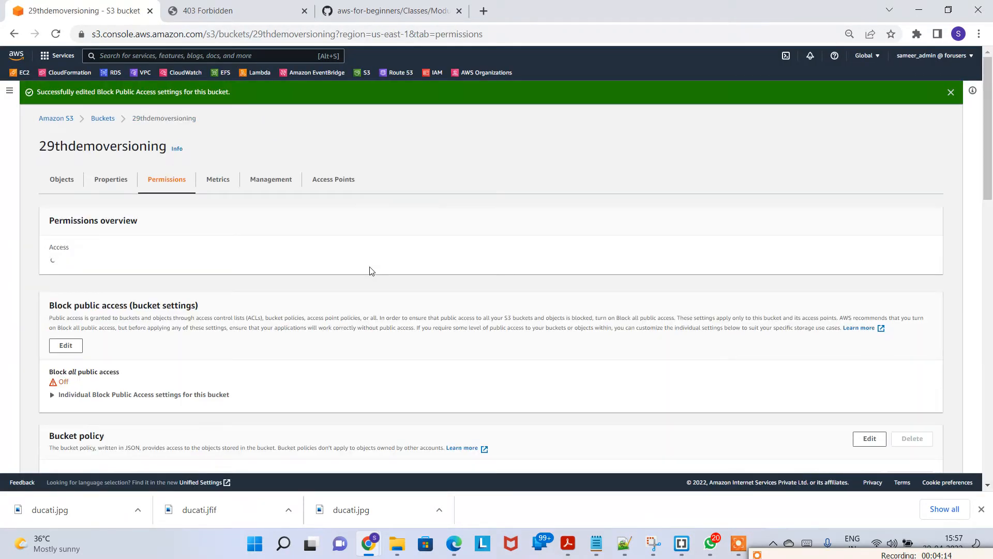
Step: Reload the website endpoint page and go back to the bucket's permissions
click(238, 10)
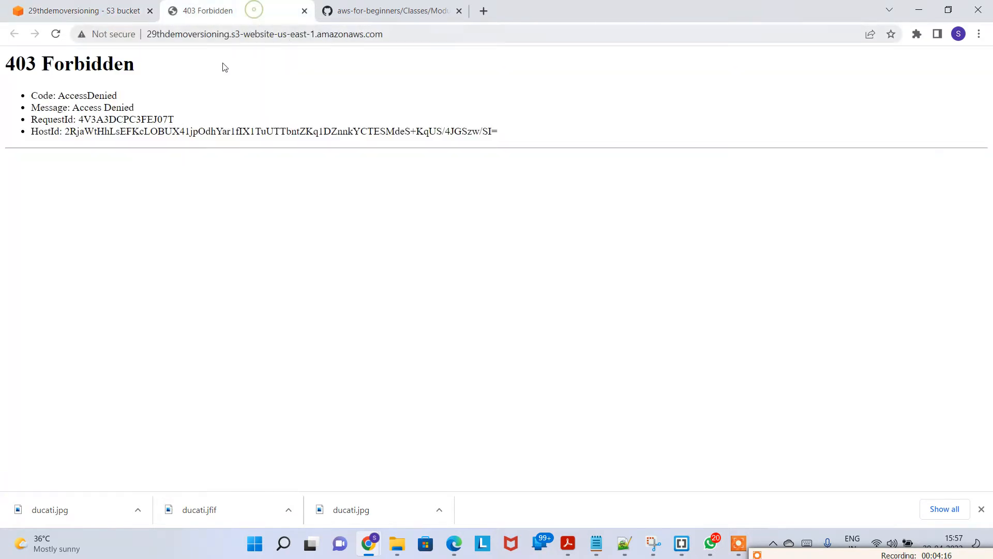
click(55, 34)
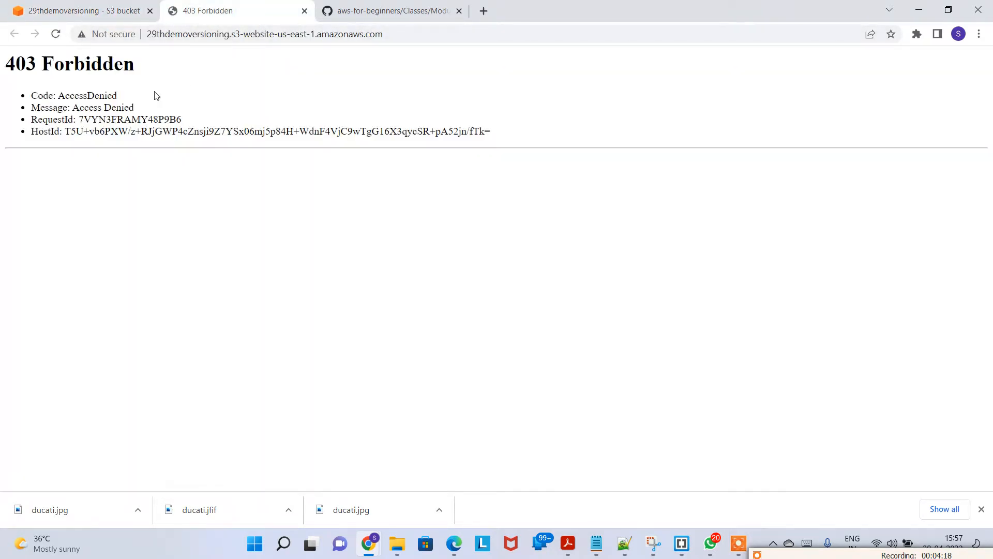
click(100, 14)
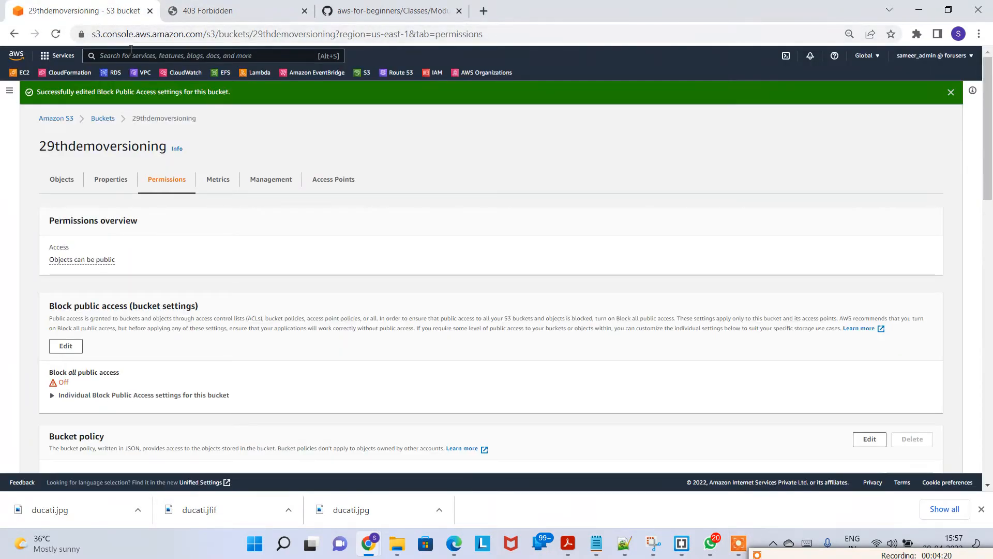
Step: Open the bucket policy editor and select the default policy text
scroll(160, 235, down, 3)
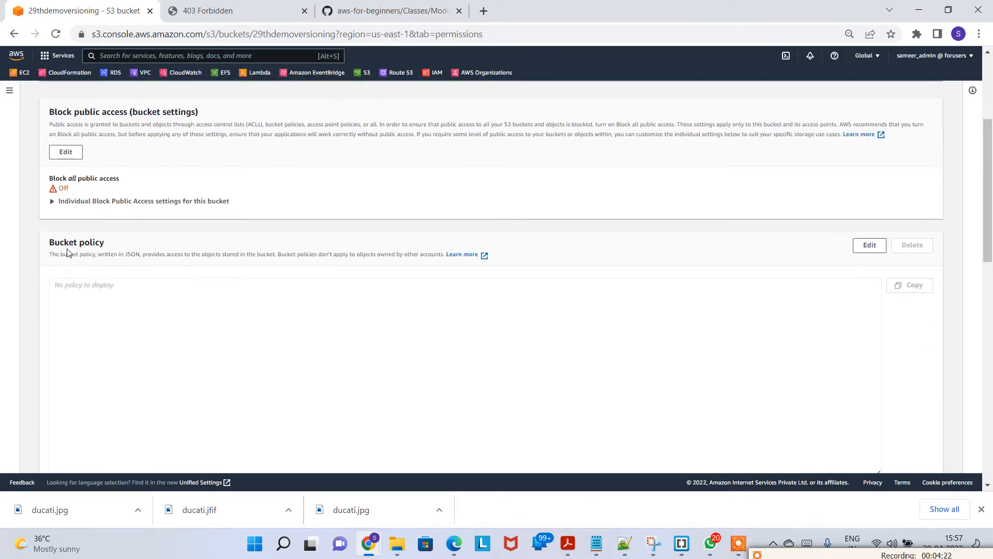
drag(63, 242, 156, 268)
click(226, 326)
click(877, 246)
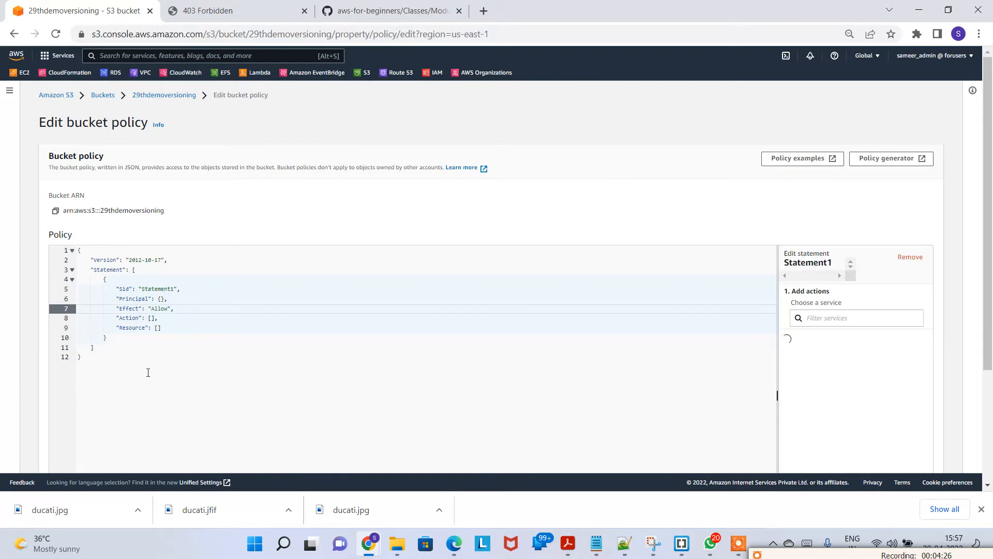
click(148, 372)
drag(148, 373, 73, 230)
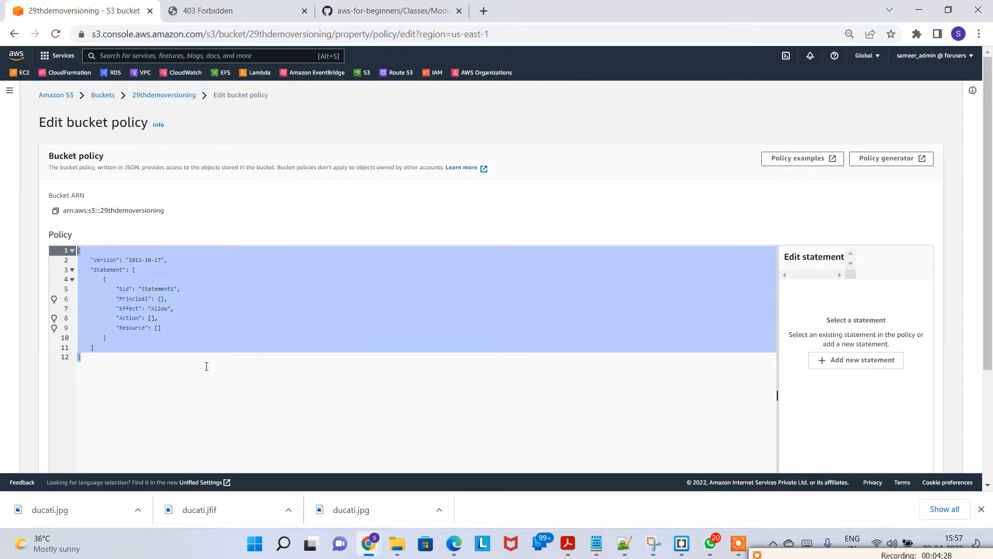
Step: Open bucket_policy.json from the s3_versioning folder of the GitHub repository and select its policy text
click(375, 11)
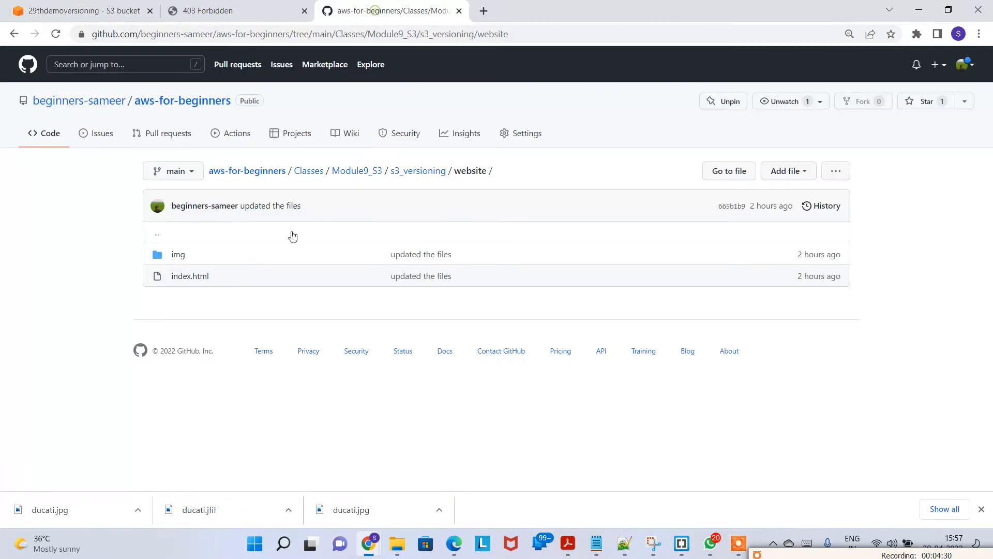
click(418, 171)
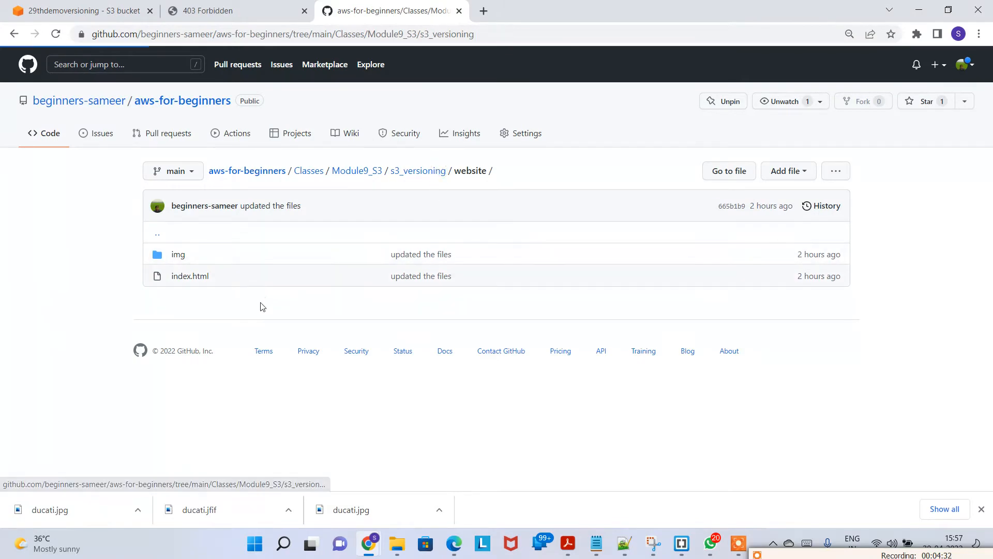
click(212, 321)
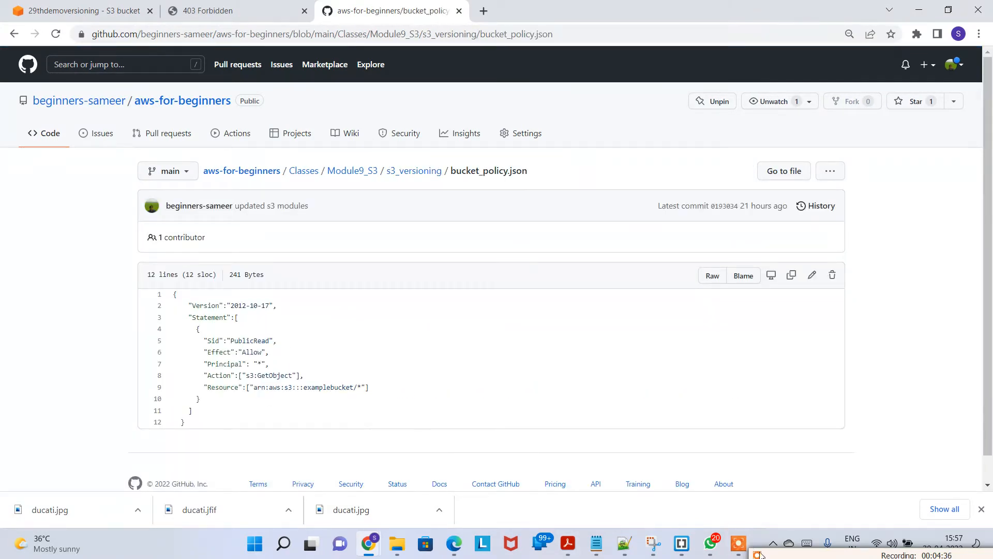
drag(767, 554, 762, 454)
click(759, 478)
click(759, 473)
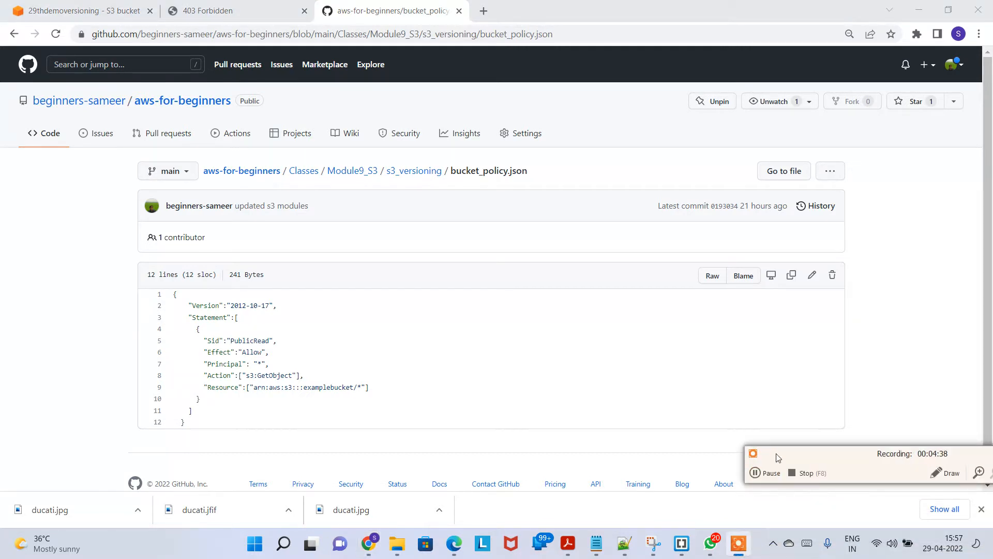
drag(217, 427, 164, 294)
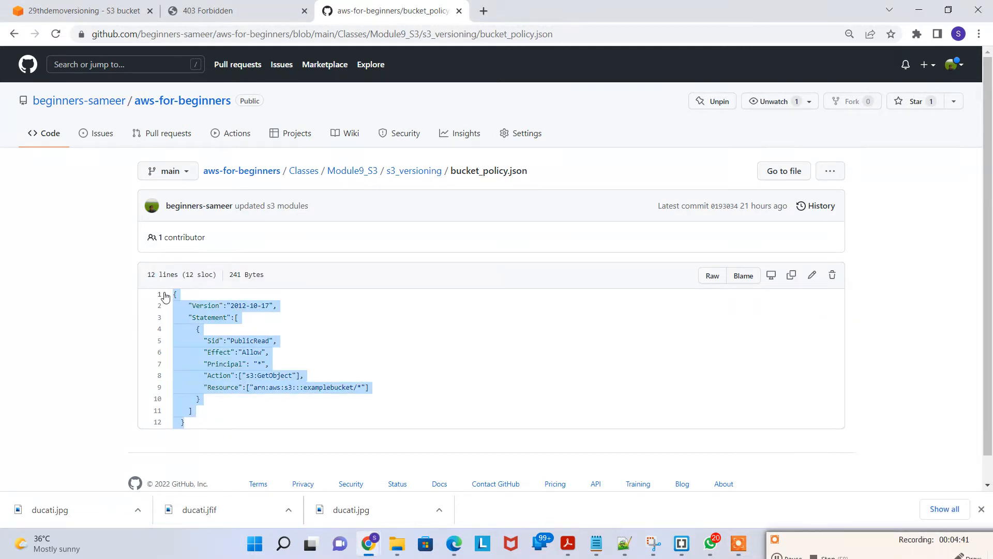
Step: Back in the bucket policy editor, choose S3 as the service for Statement1's actions
click(108, 10)
drag(274, 357, 23, 239)
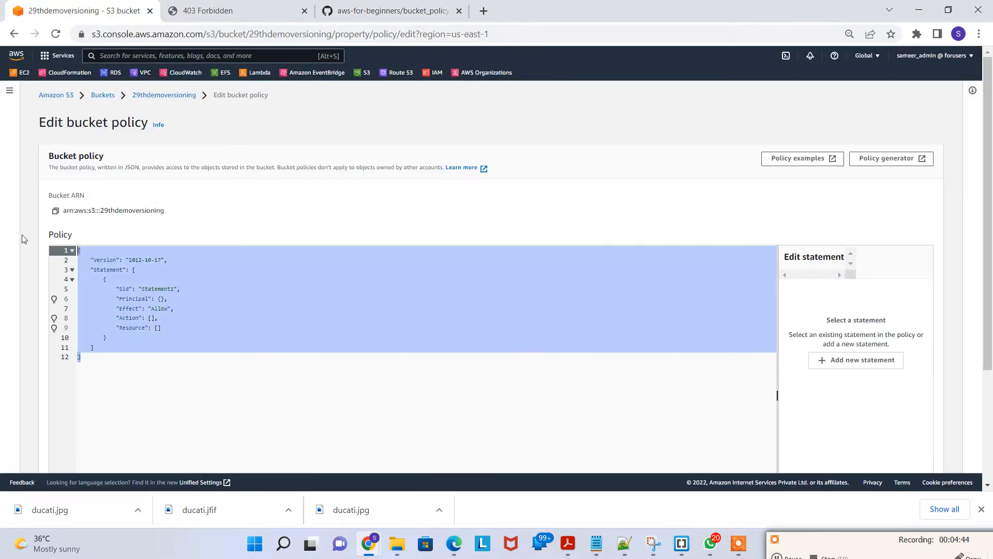
click(498, 313)
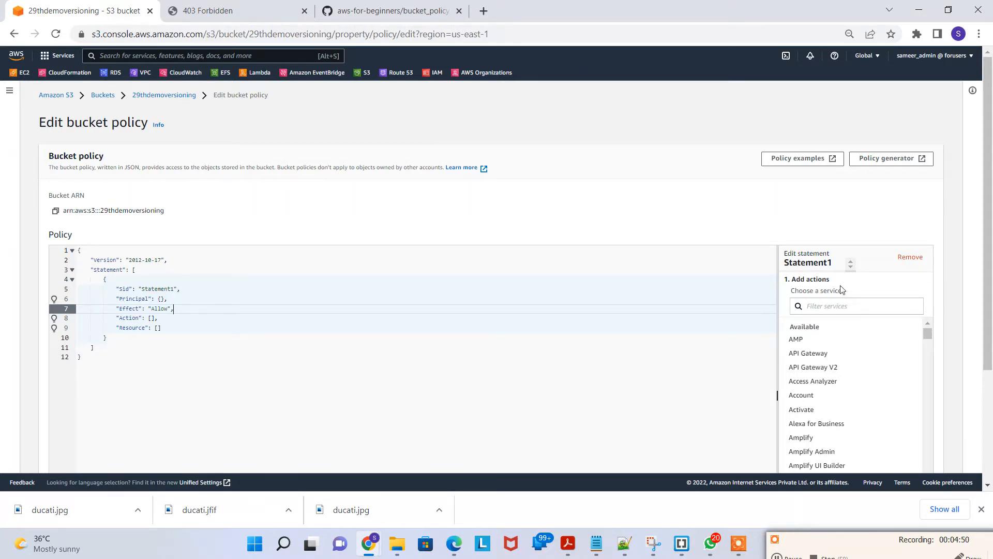
click(839, 306)
text(s3)
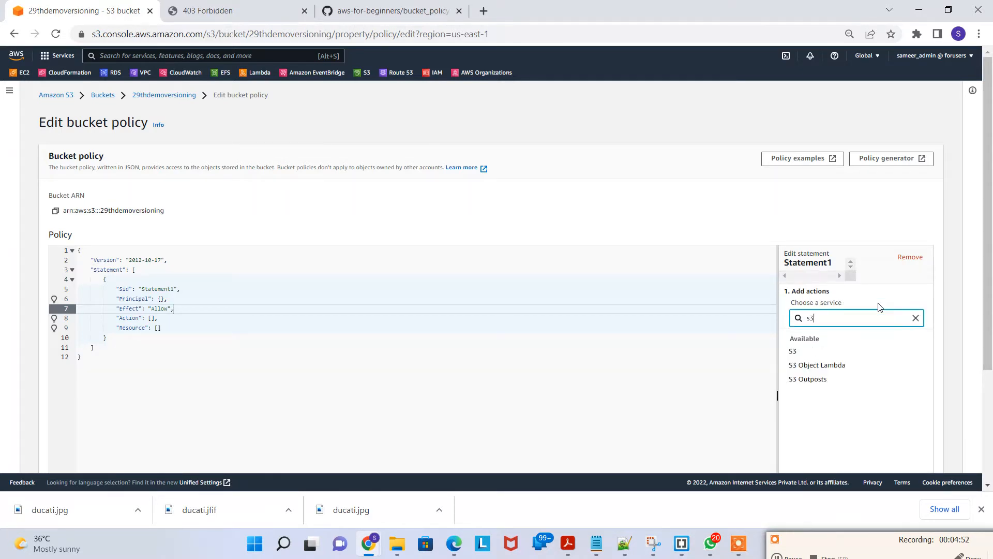
click(807, 350)
scroll(890, 331, down, 3)
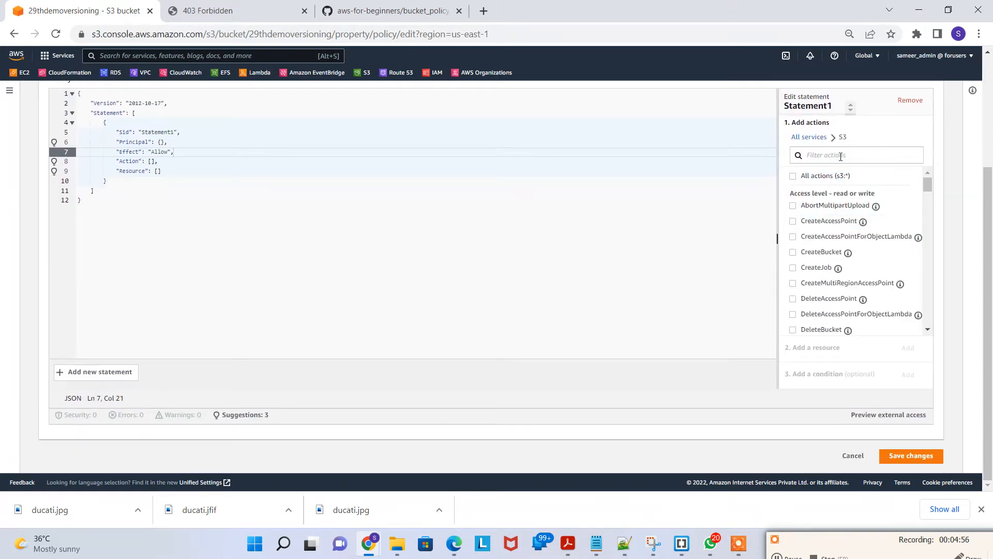
Step: Filter the S3 actions for getobject and add the GetObject action to Statement1
click(839, 155)
text(getobject)
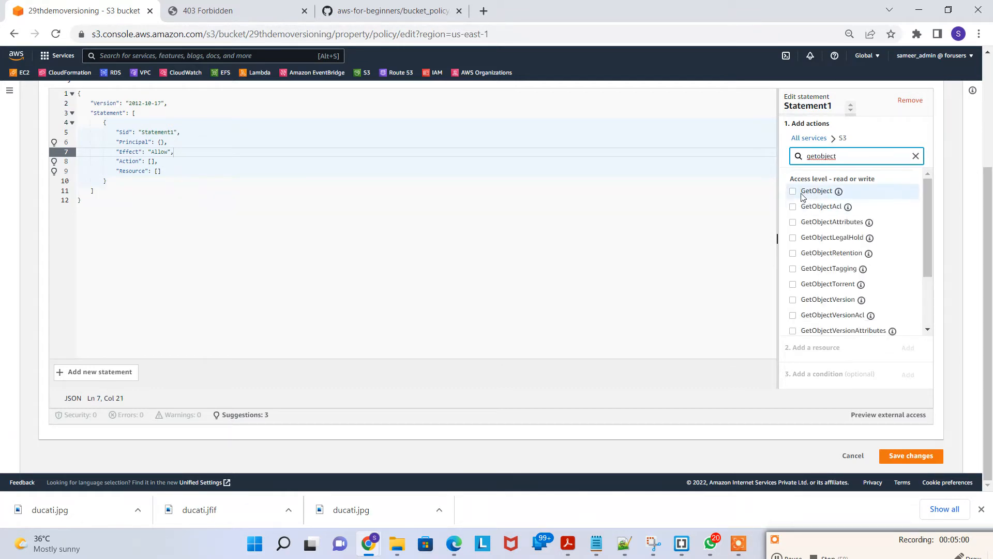
click(793, 192)
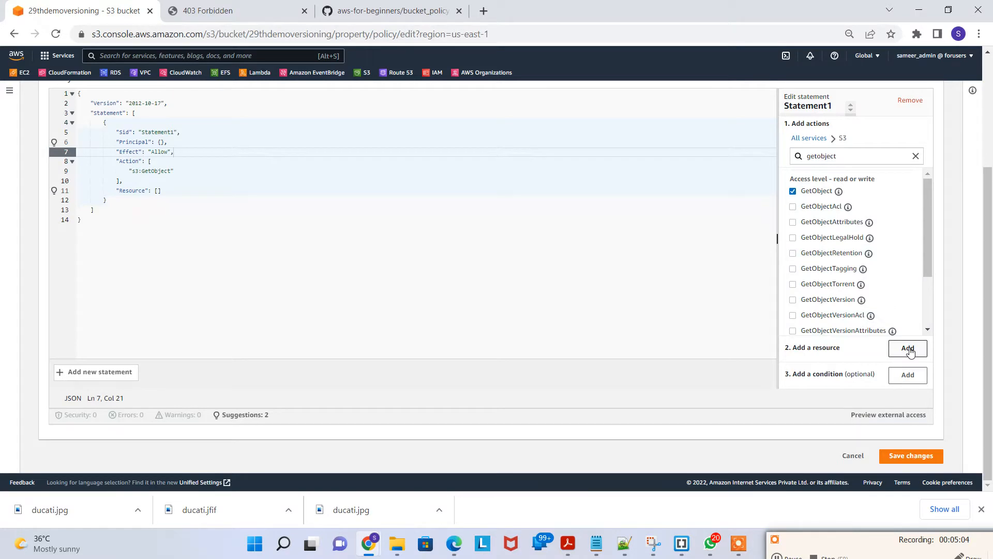
Step: Copy the bucket ARN and reselect Statement1 in the policy editor
scroll(331, 273, up, 3)
click(207, 269)
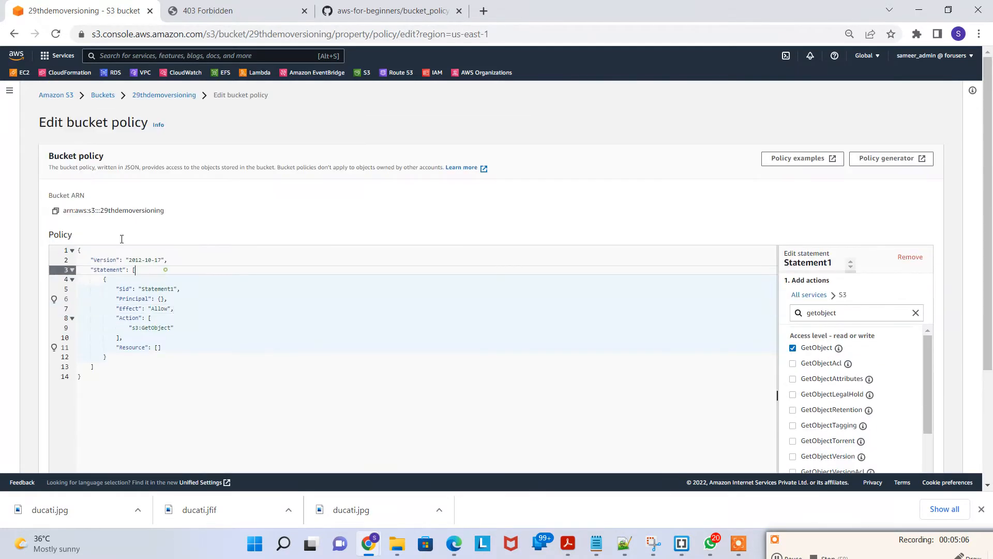
click(56, 211)
scroll(621, 286, down, 3)
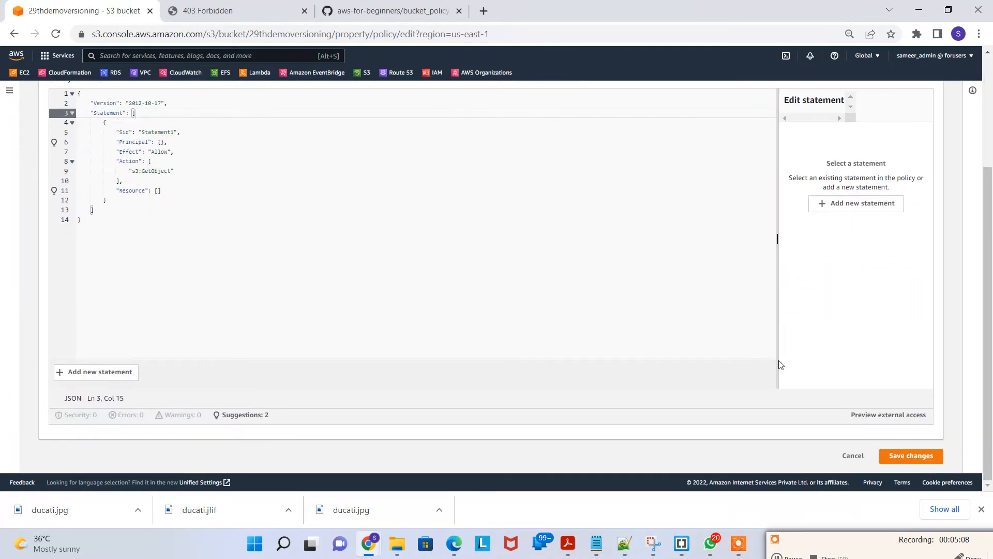
scroll(906, 255, up, 3)
click(595, 337)
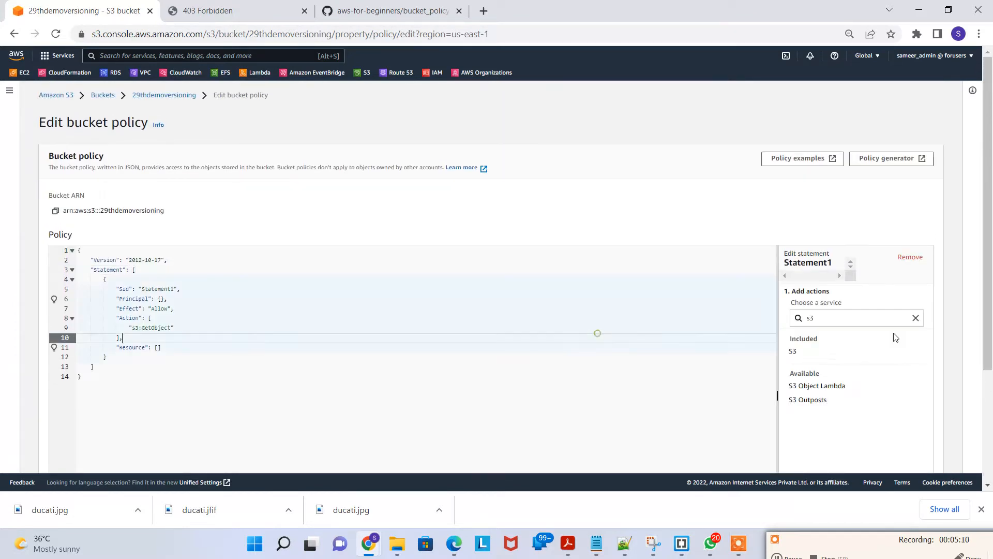
scroll(850, 349, down, 3)
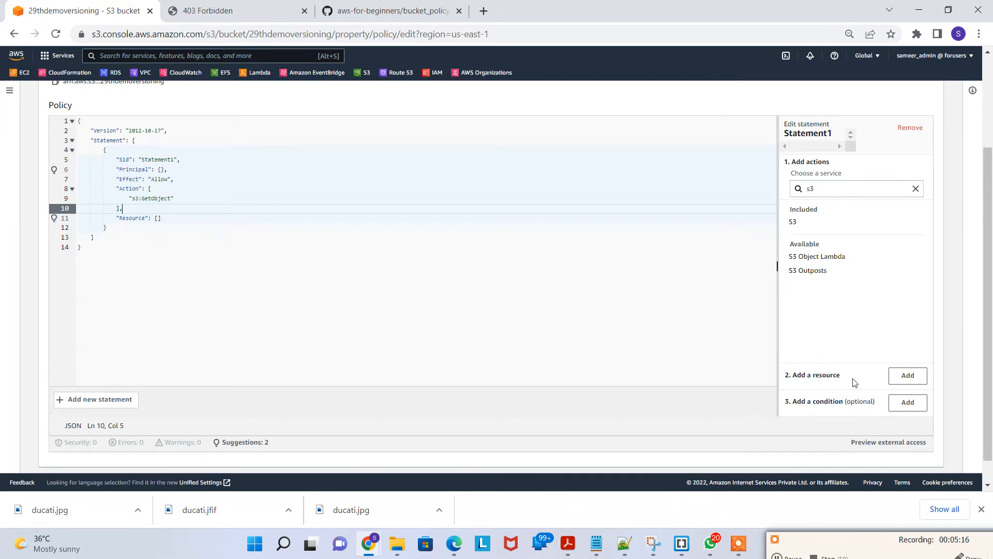
Step: Add an S3 object resource with the ARN arn:aws:s3:::29thdemoversioning/* to Statement1
click(907, 376)
click(467, 249)
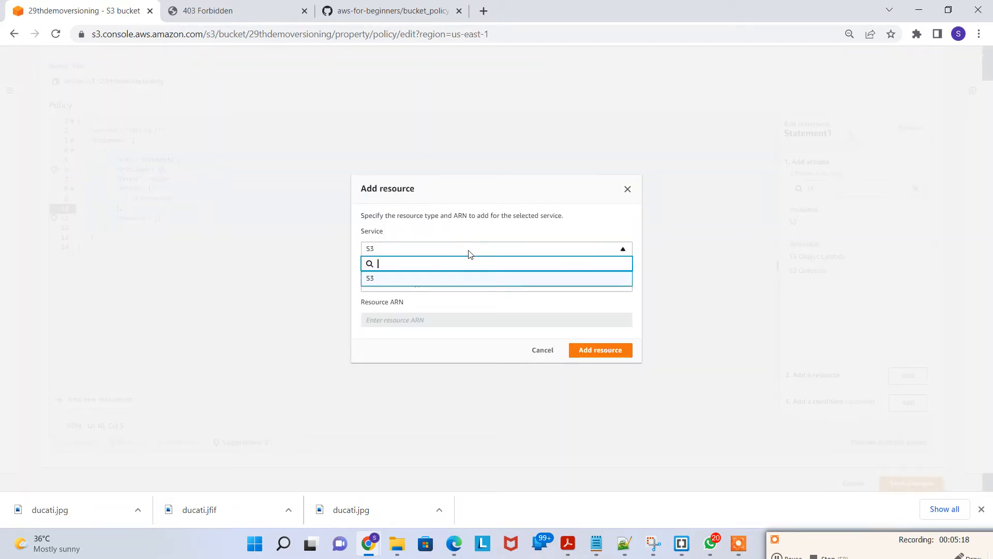
click(468, 251)
click(447, 284)
click(407, 335)
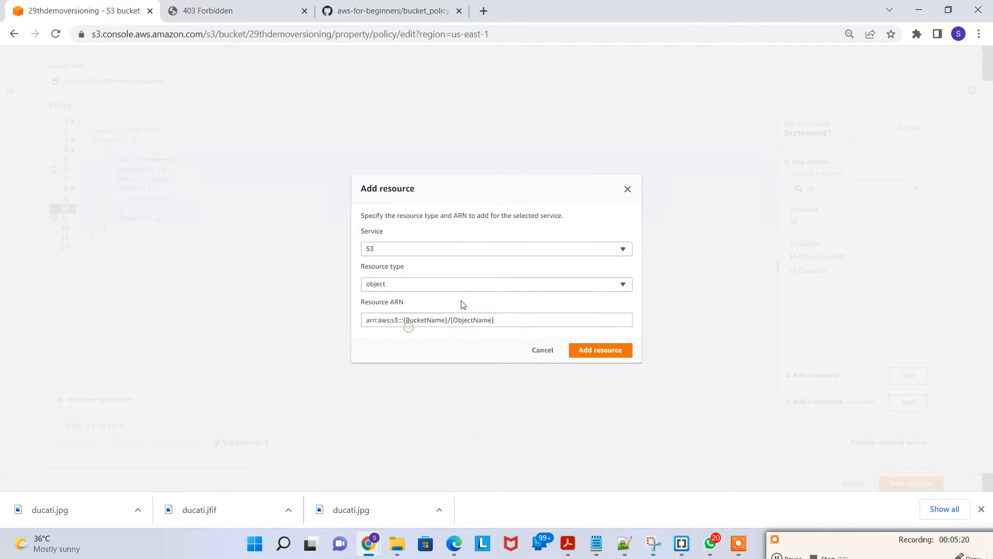
drag(492, 322, 226, 332)
key(BackSpace)
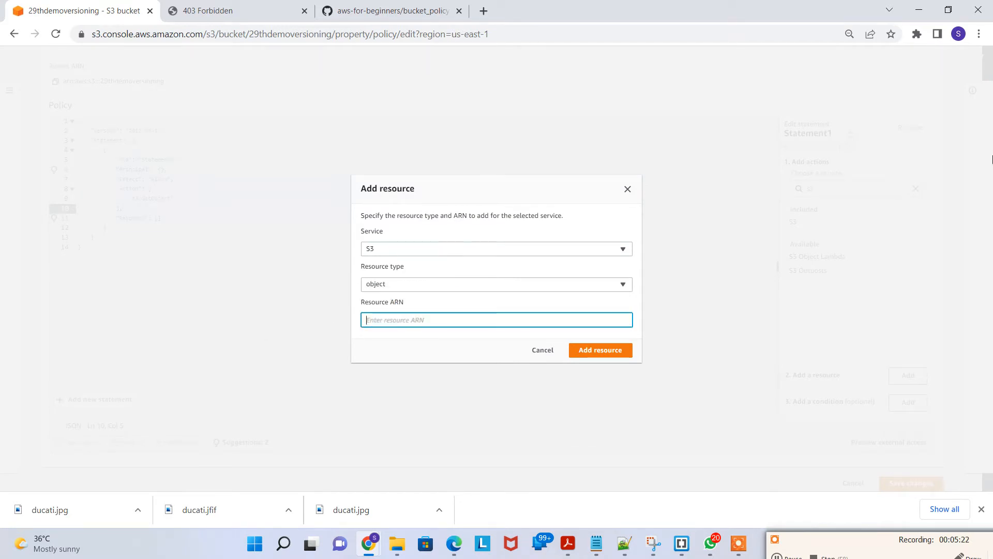
key(ctrl+v)
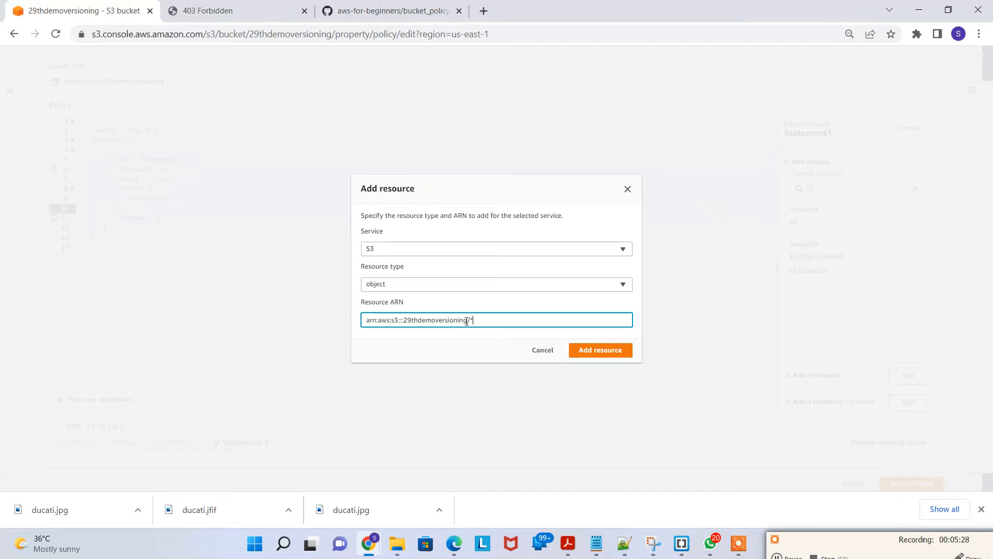
drag(467, 320, 401, 321)
click(484, 320)
double_click(484, 320)
click(612, 350)
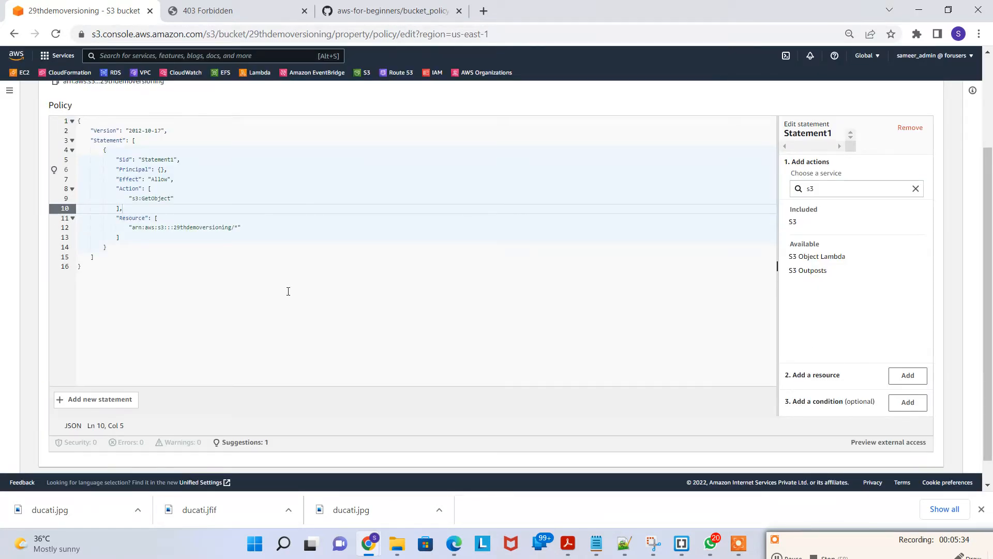
Step: Replace the empty Principal with "*" in the policy
click(182, 246)
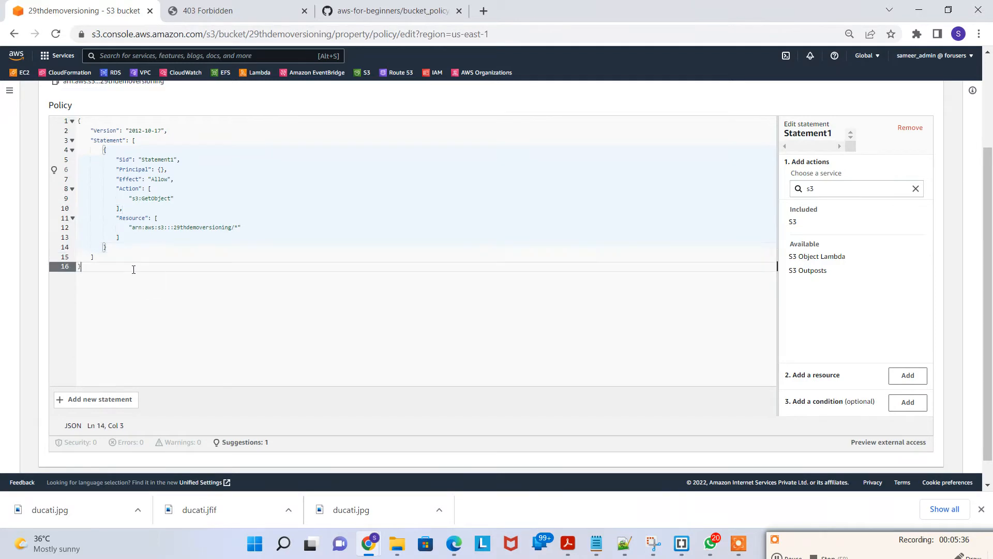
drag(133, 266, 176, 169)
click(177, 183)
key(ctrl+plus)
key(ctrl+plus)
key(ctrl+plus)
key(ctrl+plus)
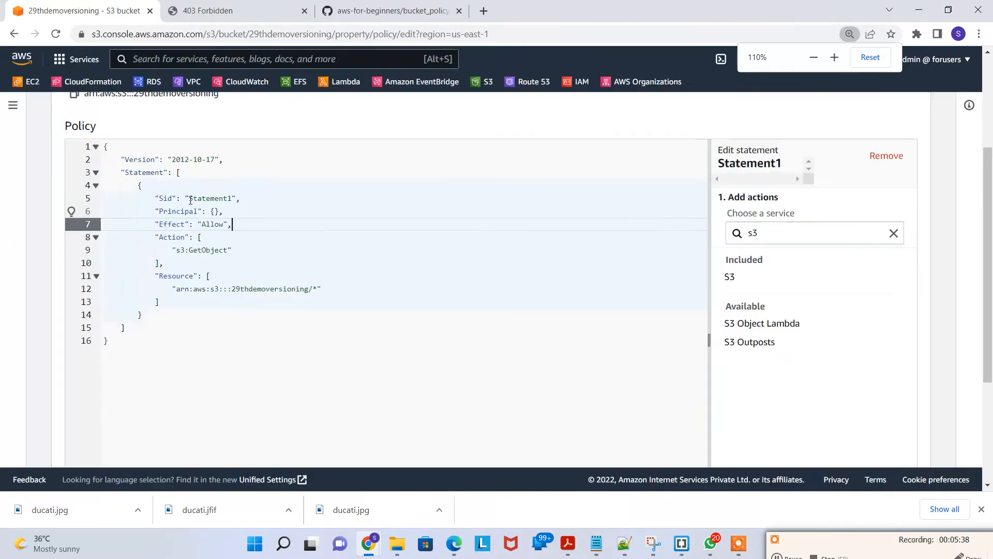
click(247, 255)
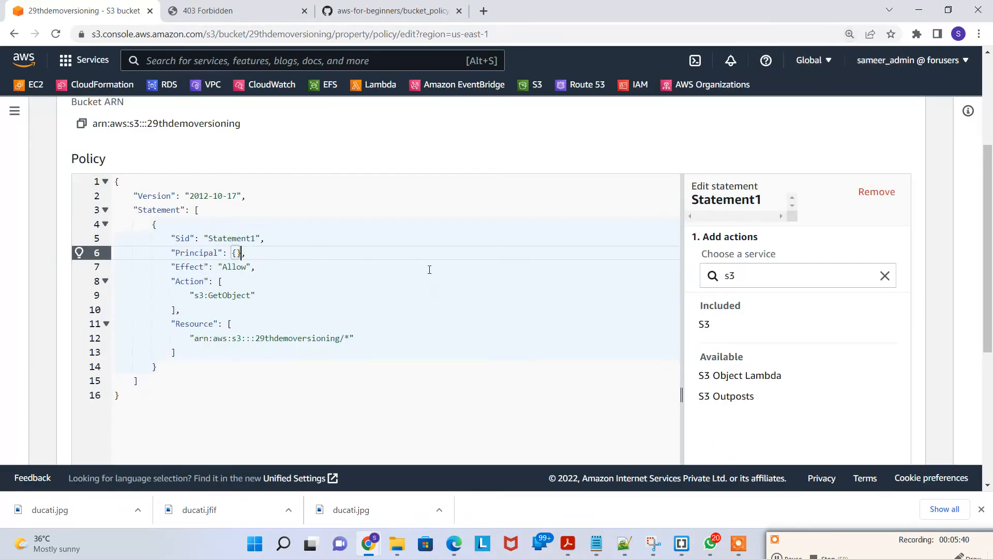
key(BackSpace)
key(BackSpace)
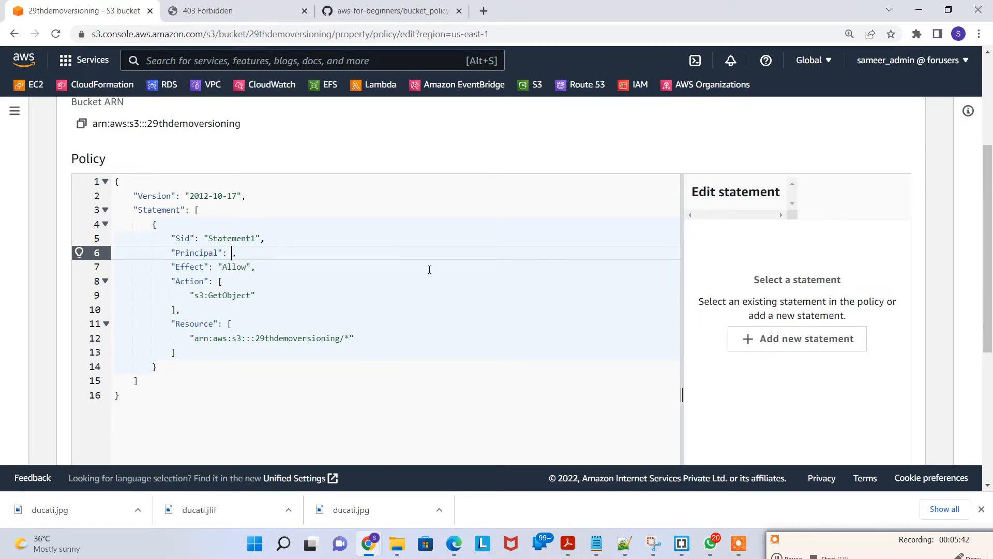
text("*)
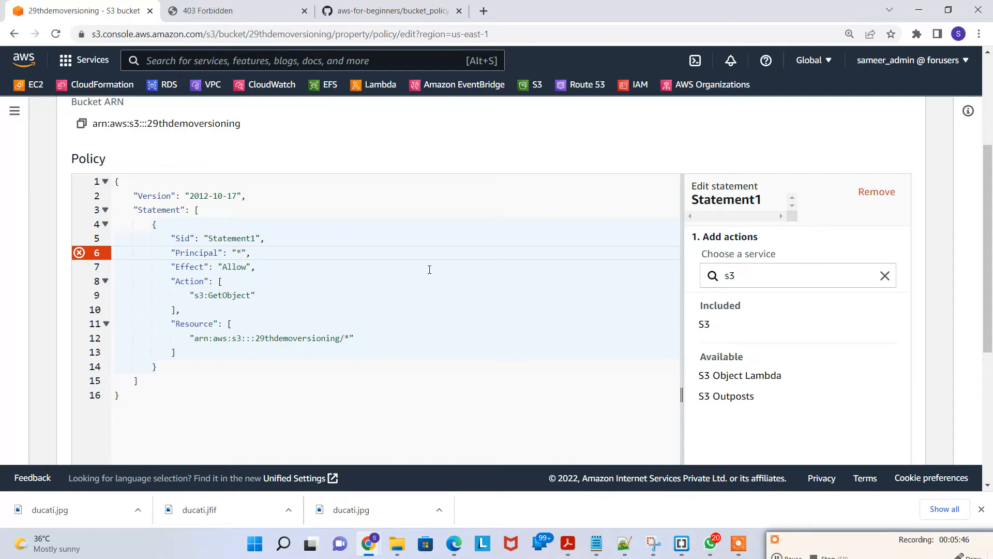
click(277, 281)
key(Down)
key(Up)
key(Up)
key(Up)
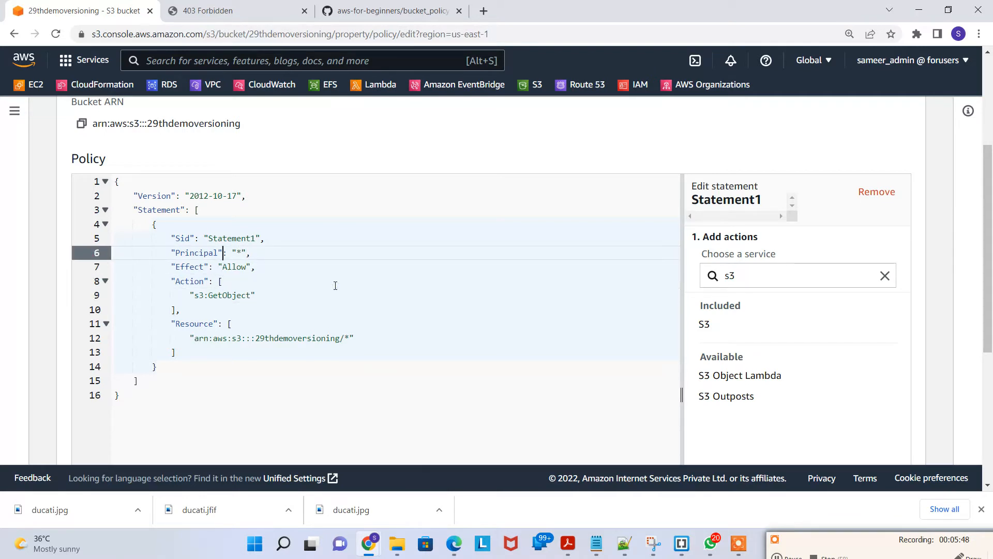
key(Up)
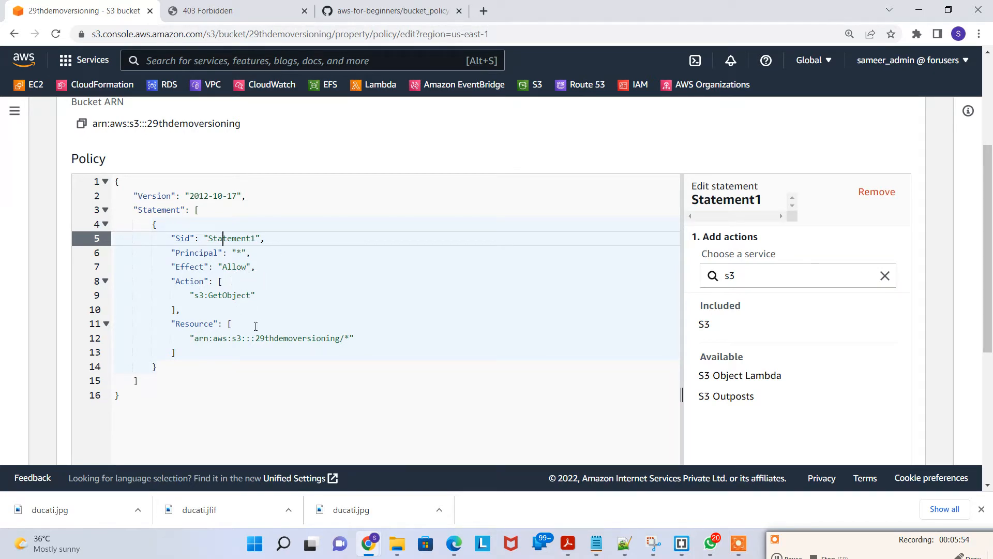
drag(218, 297, 258, 296)
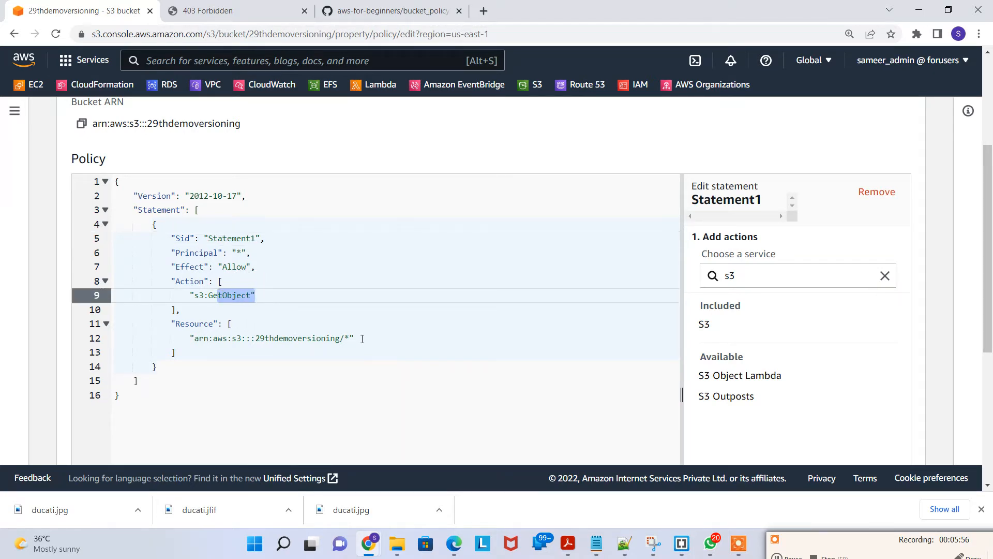
drag(302, 339, 388, 339)
click(414, 339)
scroll(472, 333, down, 5)
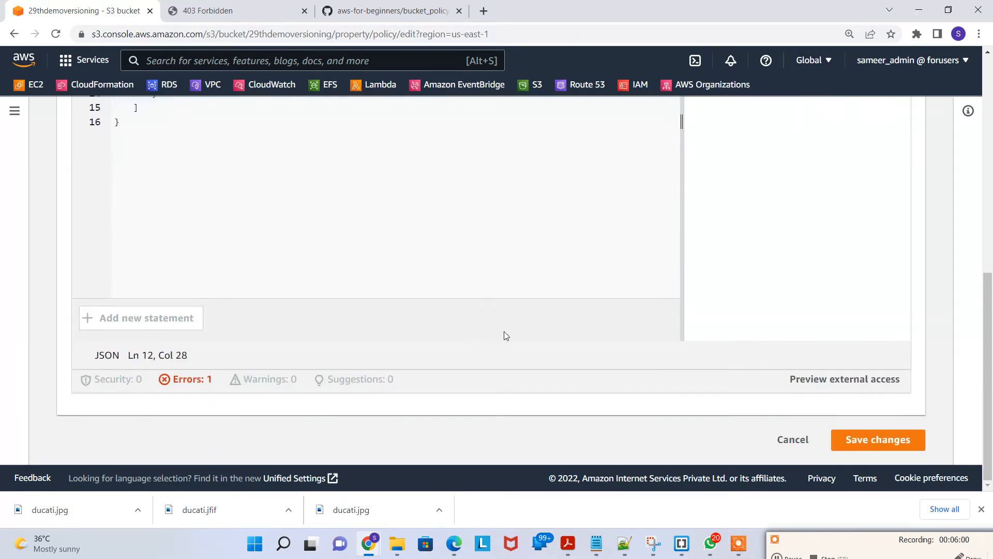
scroll(508, 332, up, 5)
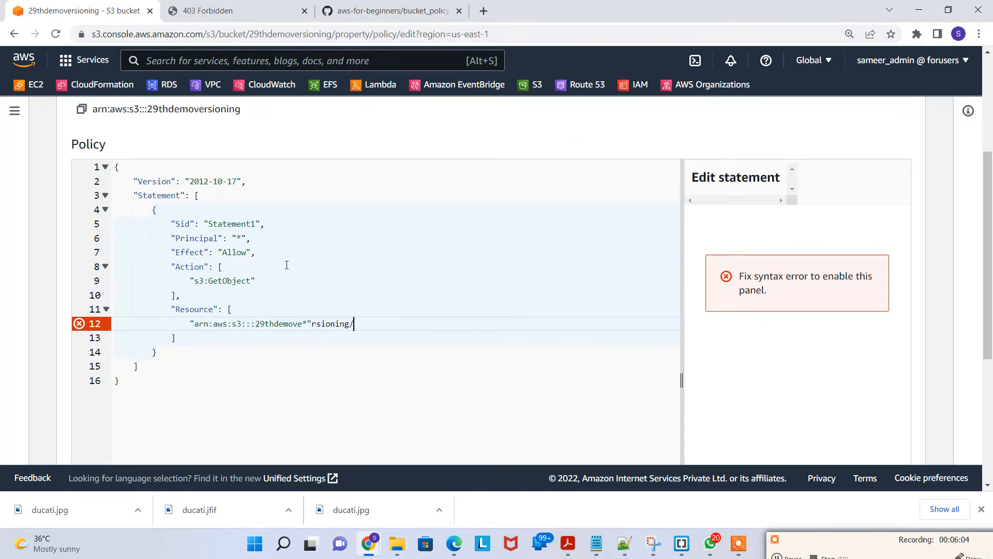
Step: Rewrite the Resource entry as the copied bucket ARN followed by /*
scroll(287, 265, up, 2)
click(80, 174)
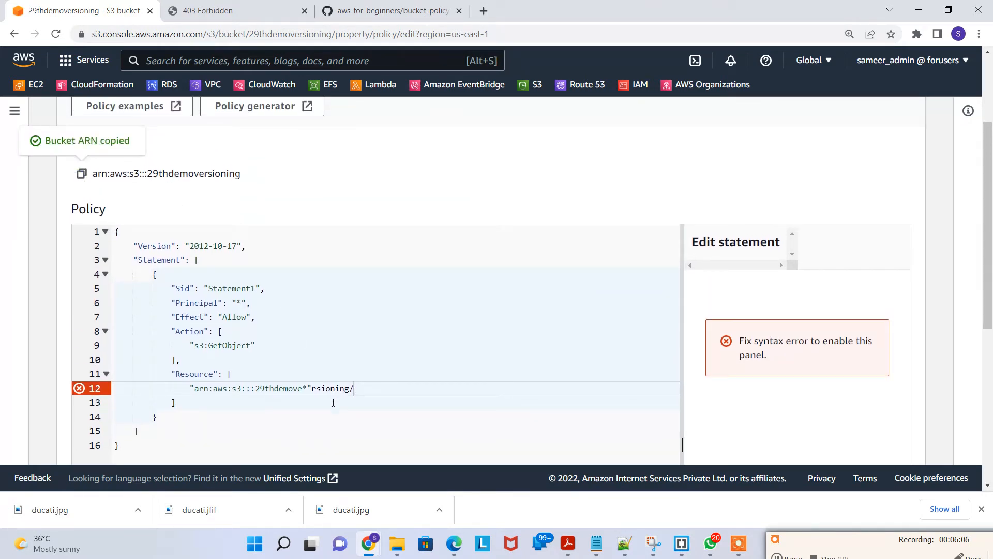
drag(357, 388, 192, 388)
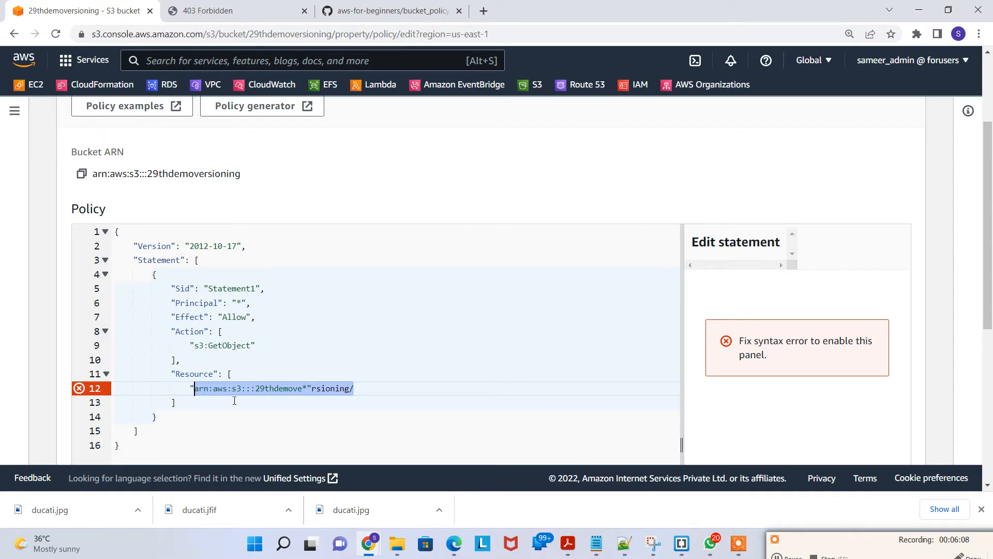
key(ctrl+v)
text(/)
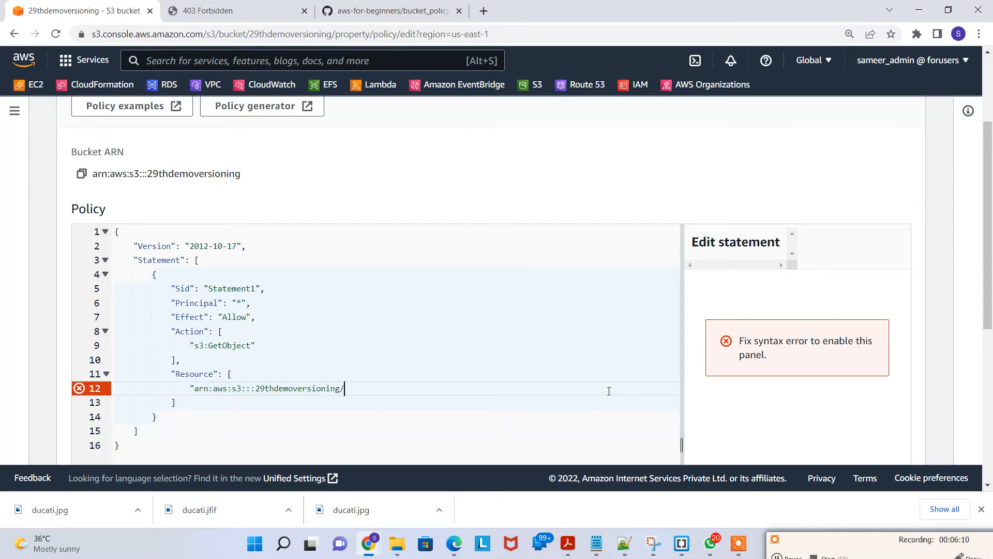
text(*")
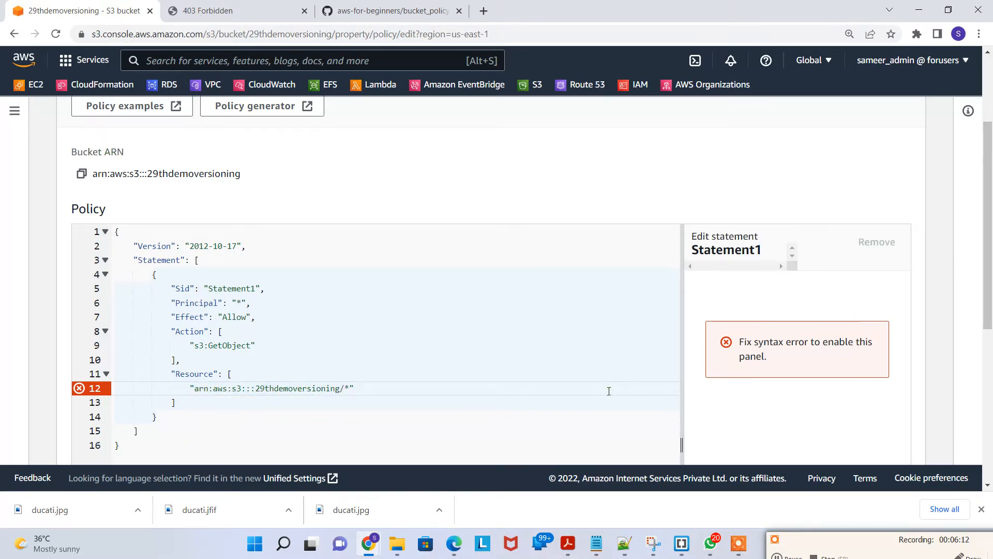
Step: Save the changes to the bucket policy
key(Down)
key(Down)
key(Up)
key(Up)
key(Up)
key(Up)
key(Up)
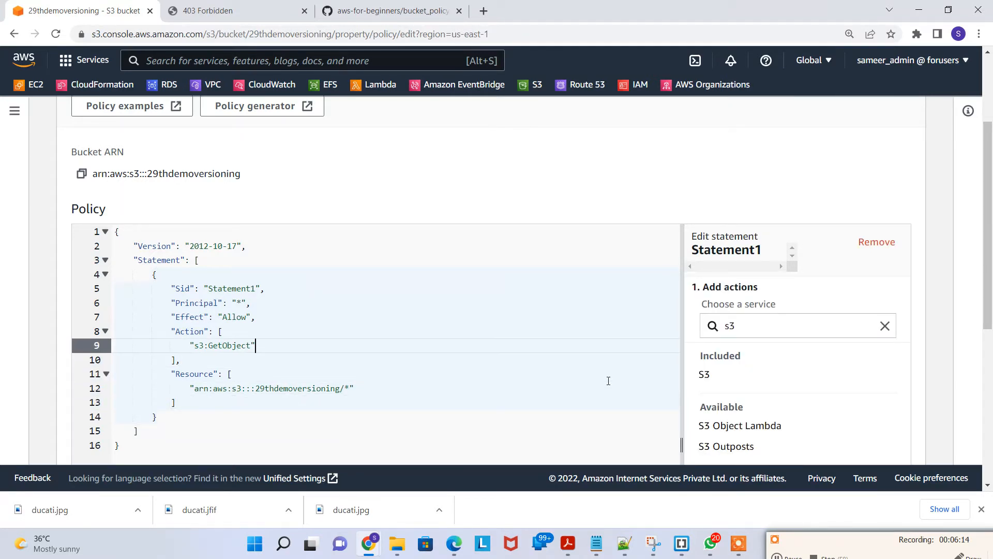
scroll(633, 337, down, 5)
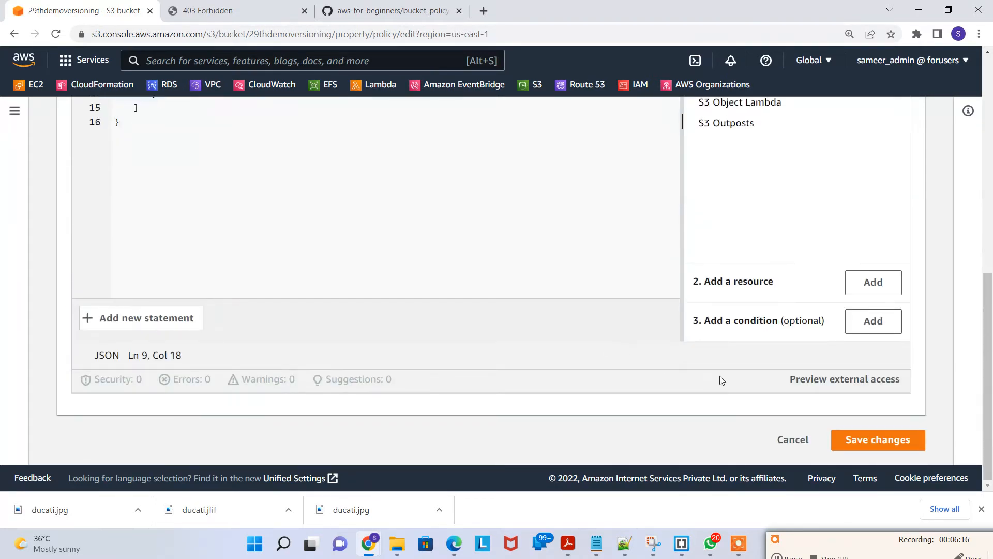
click(874, 441)
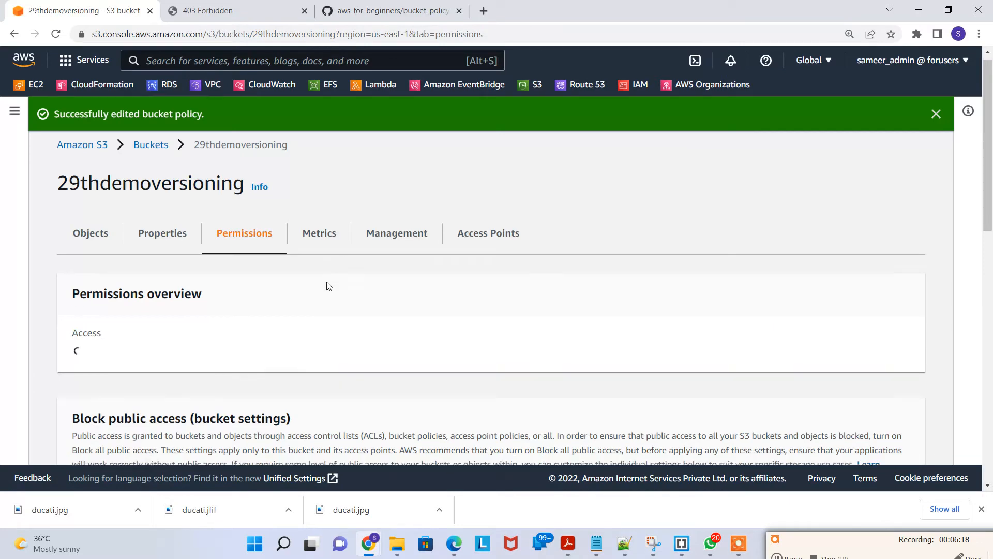
Step: Reload the website endpoint page
scroll(388, 282, down, 6)
scroll(450, 280, up, 6)
click(238, 10)
key(F5)
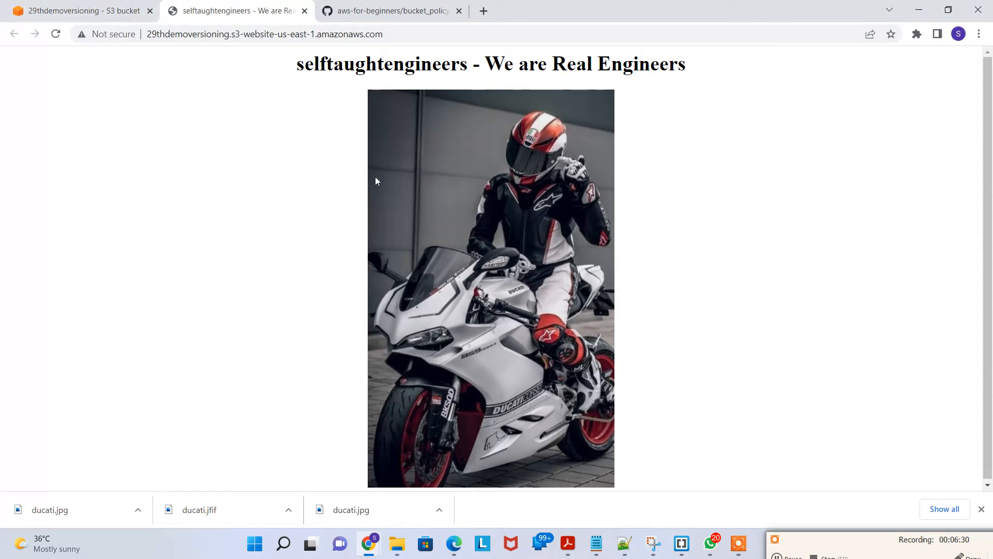
Step: Return to the bucket's objects and open the img/ folder
click(70, 10)
click(118, 255)
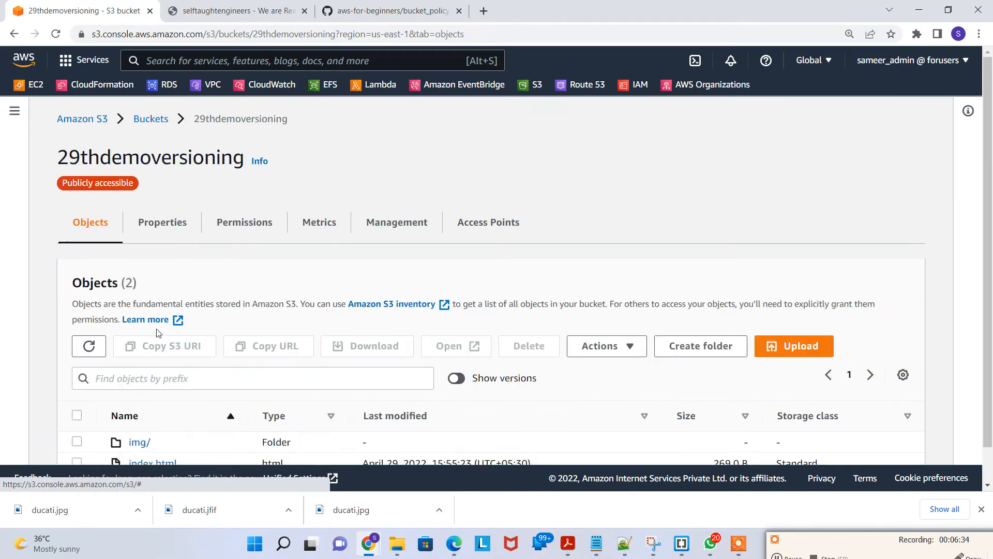
click(136, 405)
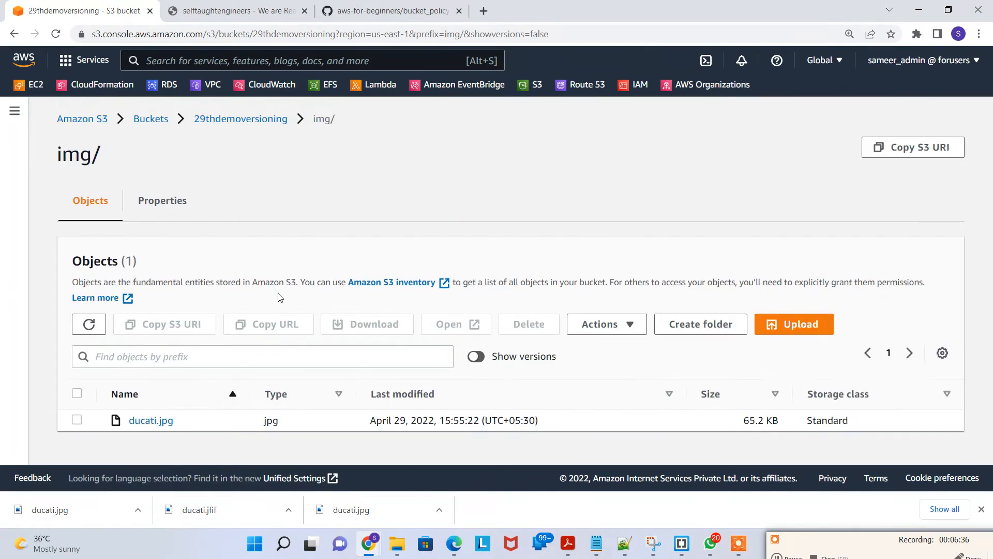
Step: Upload the ducati image from the local version1 folder into the bucket's img/ folder
click(824, 324)
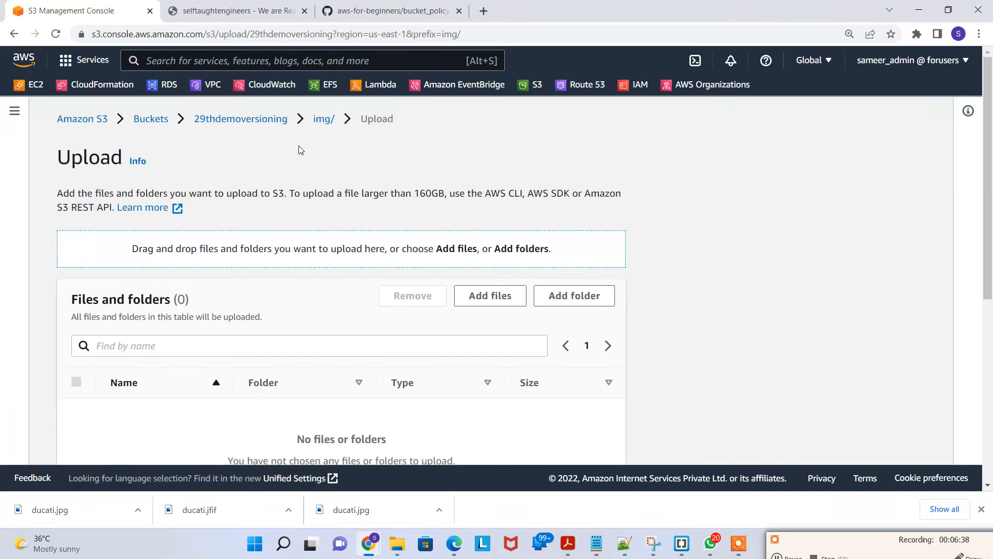
click(490, 295)
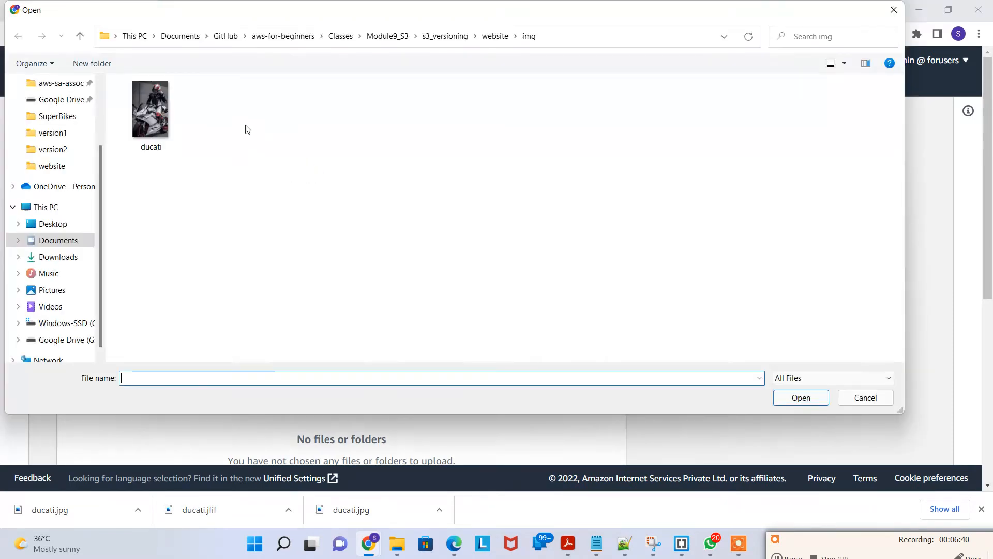
click(451, 40)
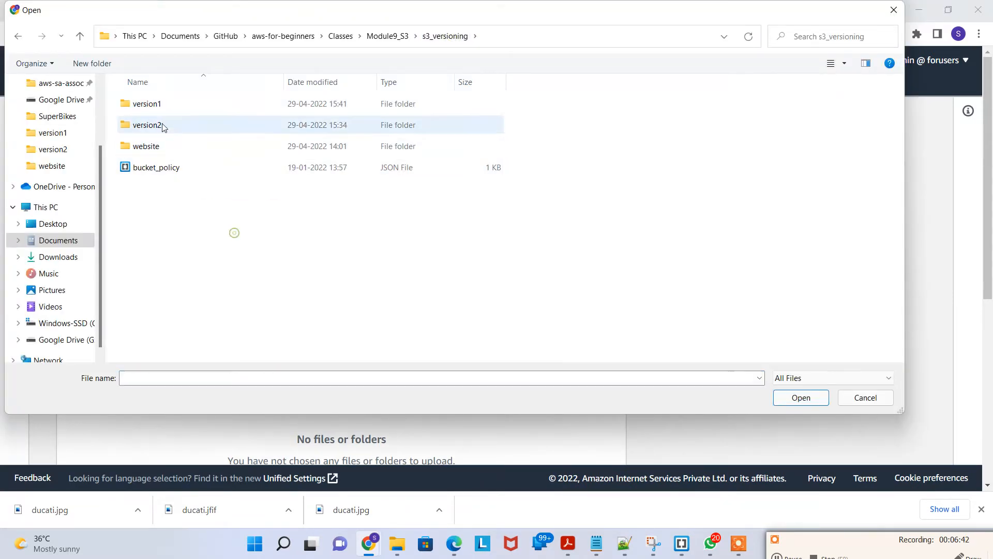
click(171, 109)
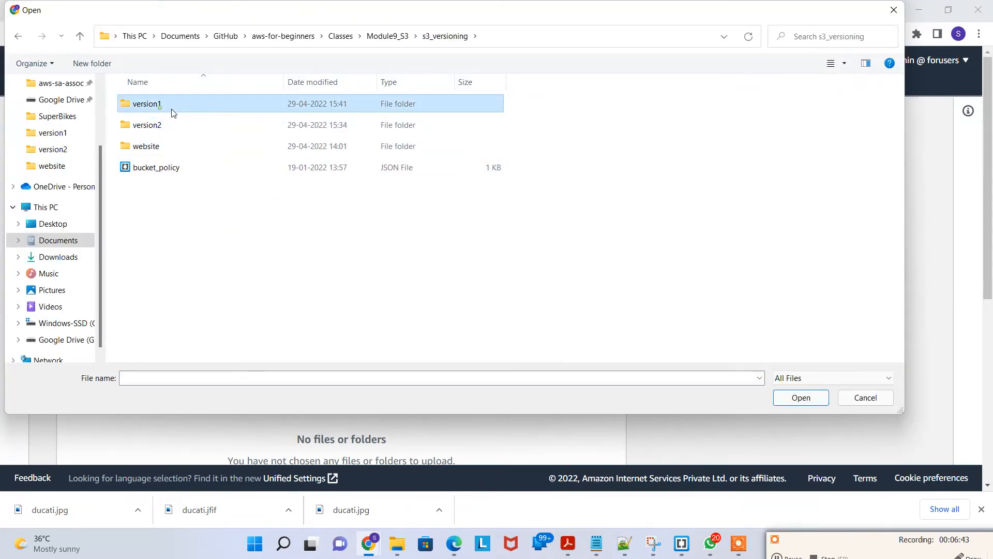
double_click(206, 113)
click(178, 143)
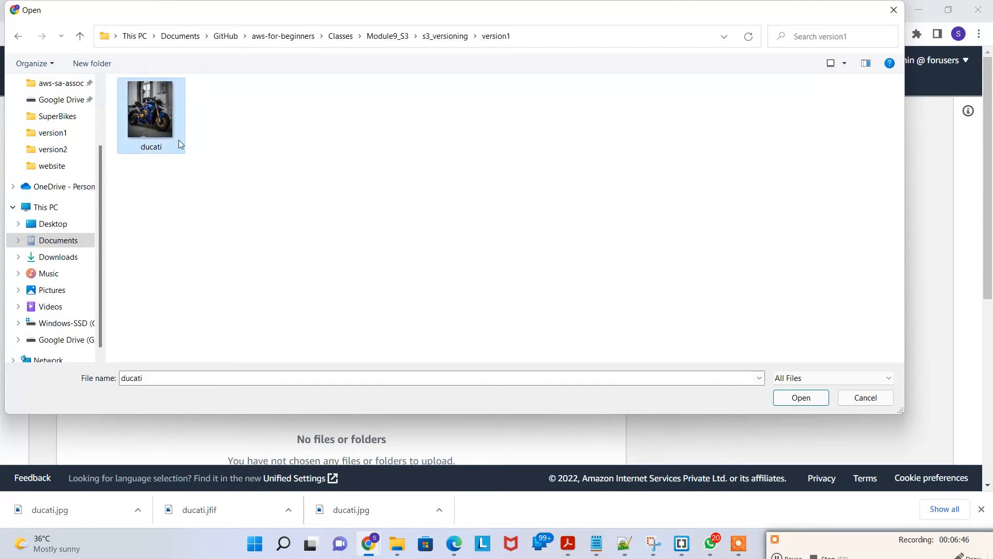
double_click(153, 125)
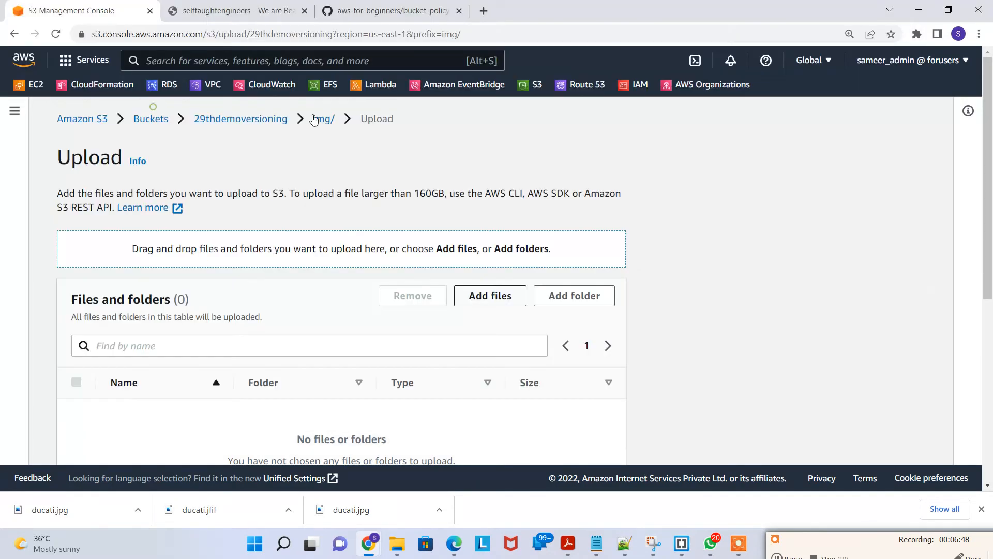
scroll(595, 435, down, 5)
click(595, 439)
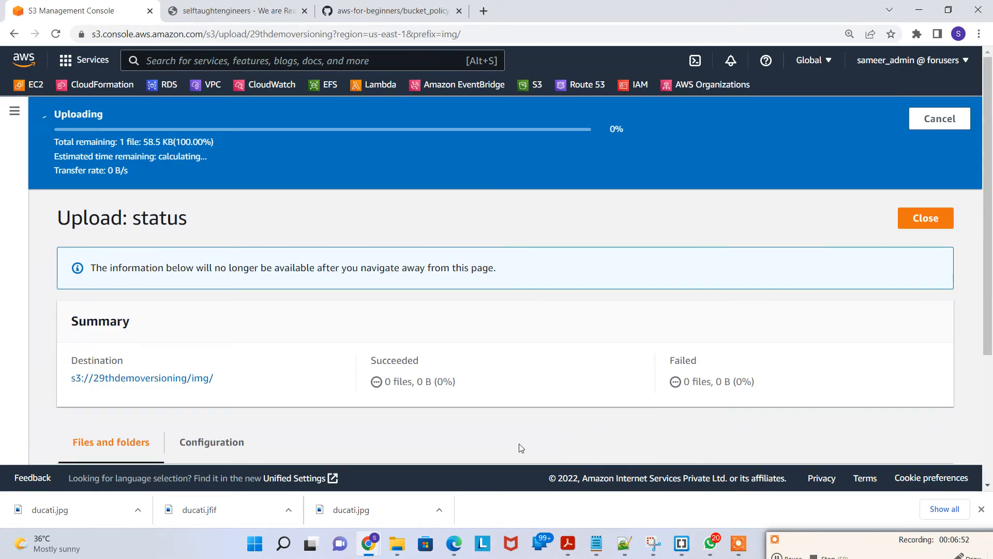
Step: Copy the website endpoint address and open it in a new browser tab
click(238, 11)
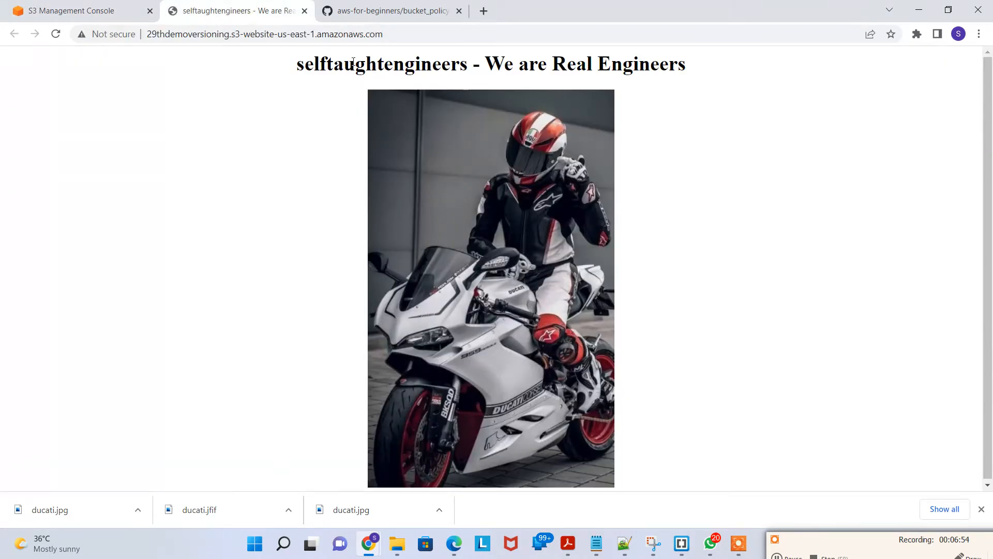
click(407, 34)
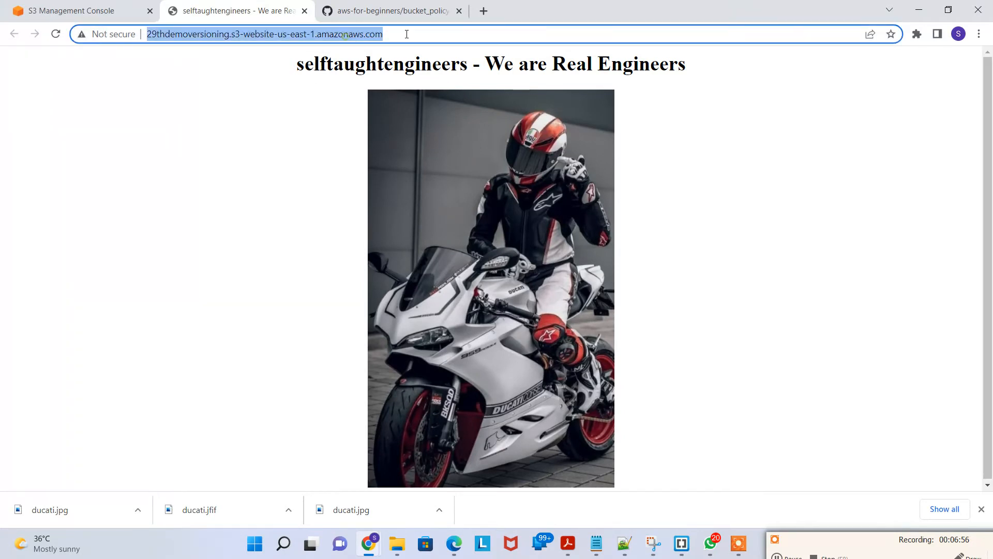
key(ctrl+c)
click(484, 11)
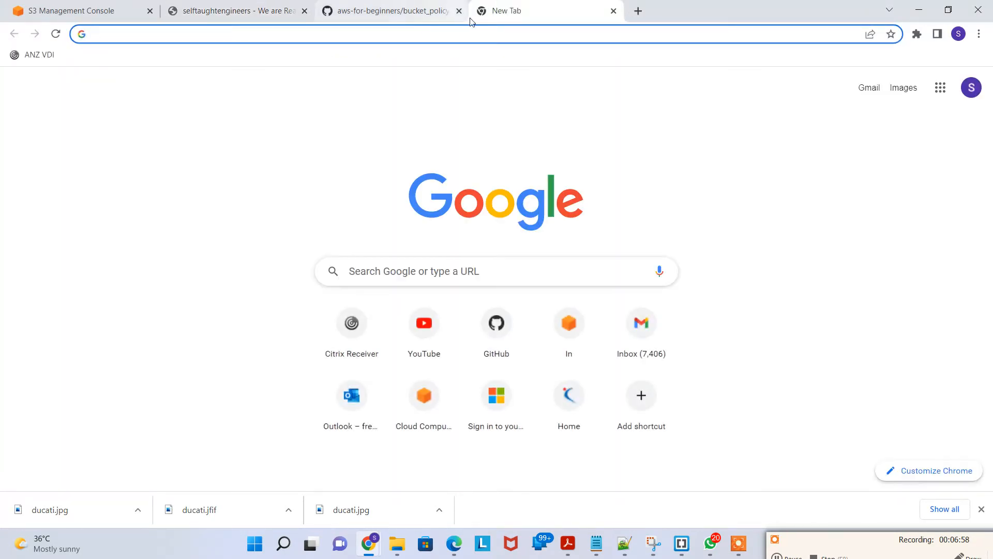
key(ctrl+v)
key(Return)
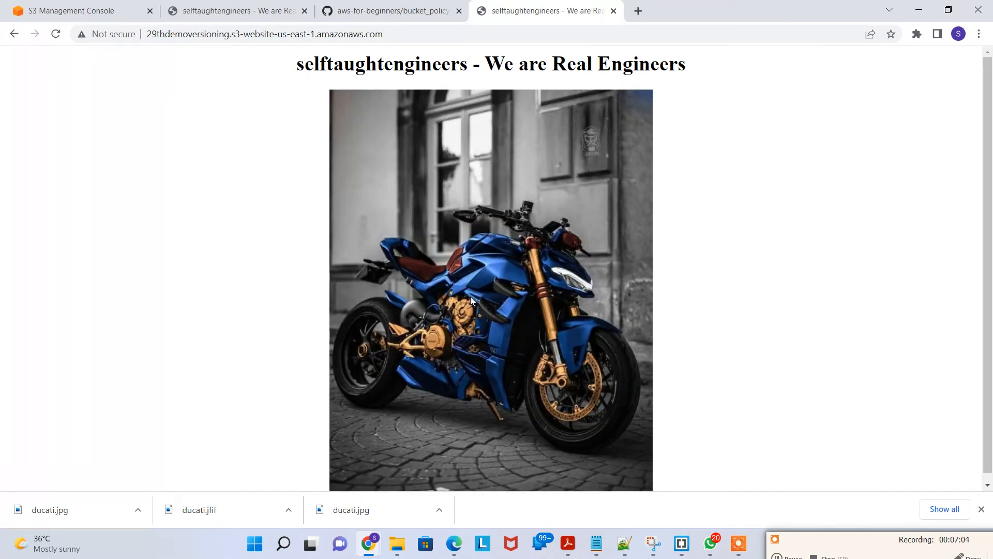
Step: Compare the two website tabs and reload the original website tab
click(221, 4)
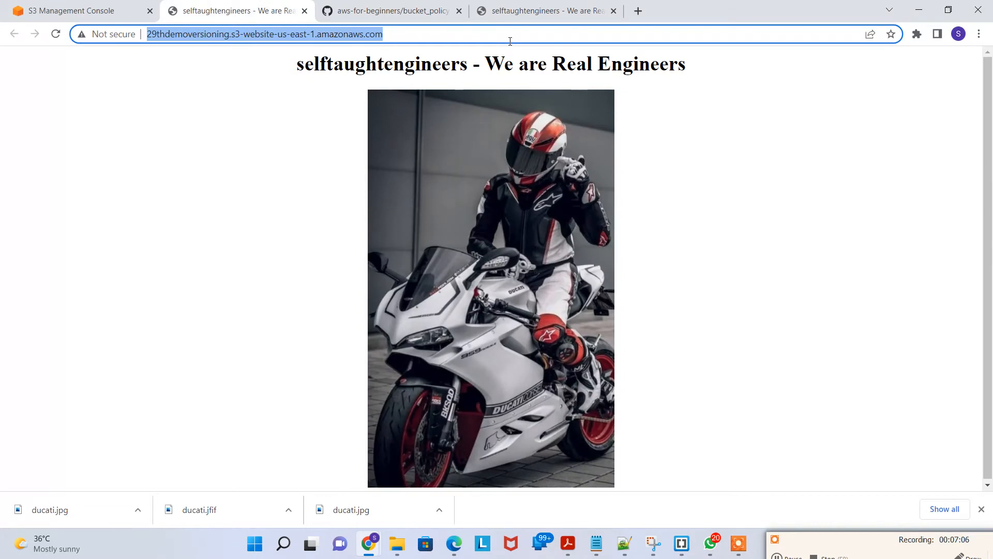
click(525, 10)
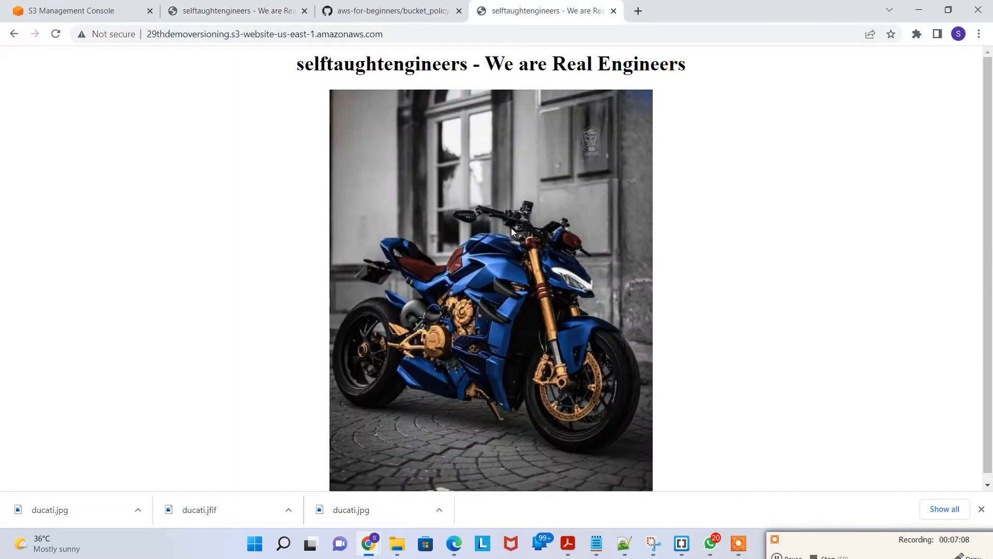
click(241, 7)
click(196, 136)
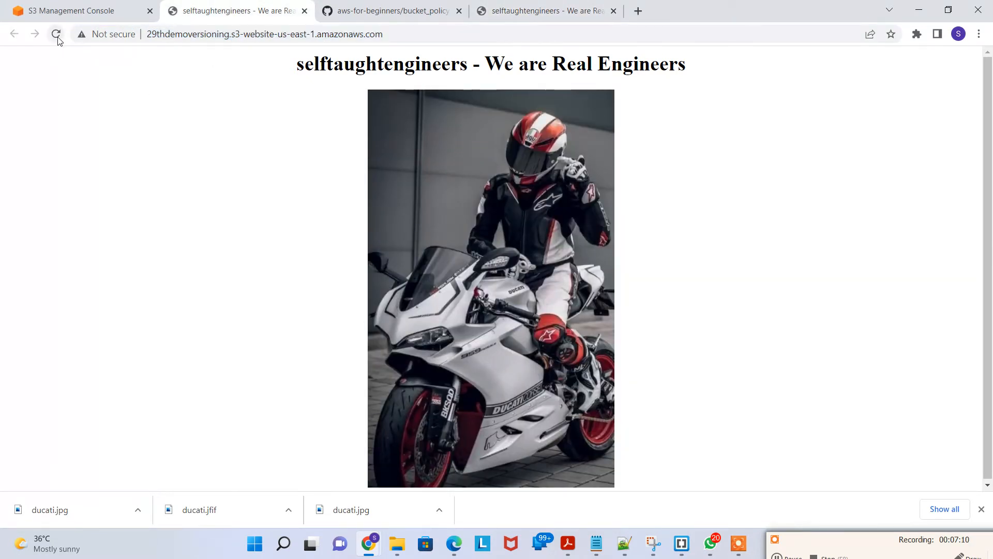
click(56, 35)
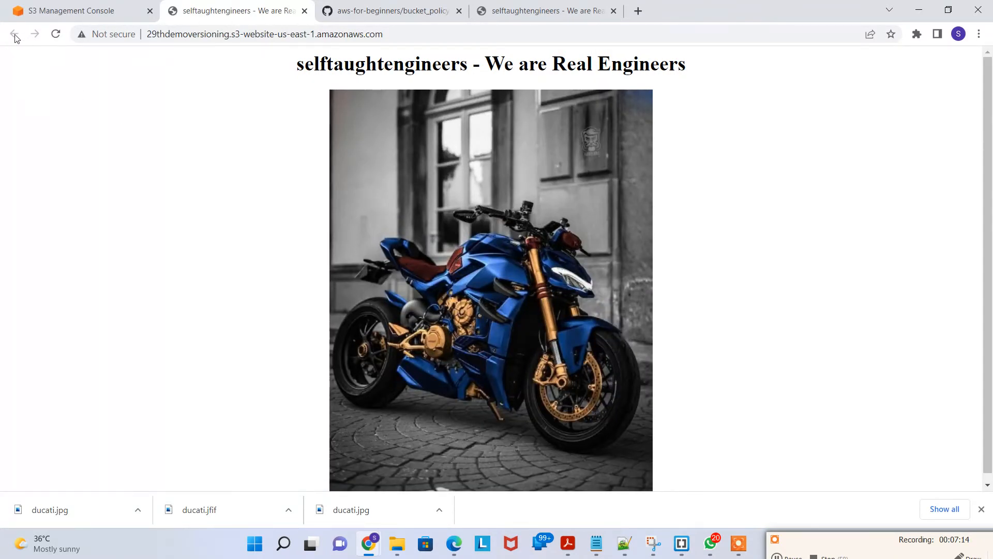
Step: Close the extra website tab and close the upload status page in the S3 console
click(305, 11)
click(88, 12)
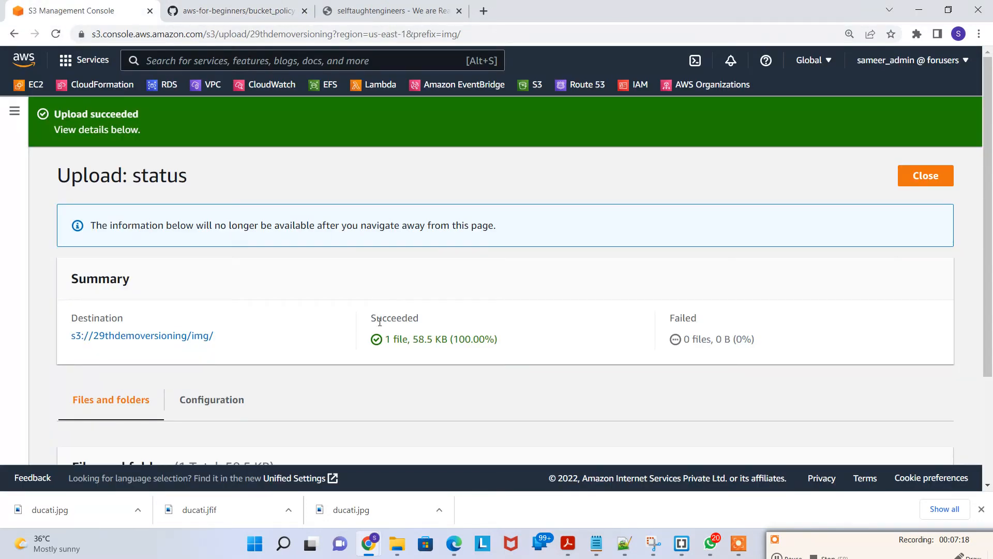
scroll(378, 331, down, 3)
scroll(304, 353, up, 3)
click(918, 189)
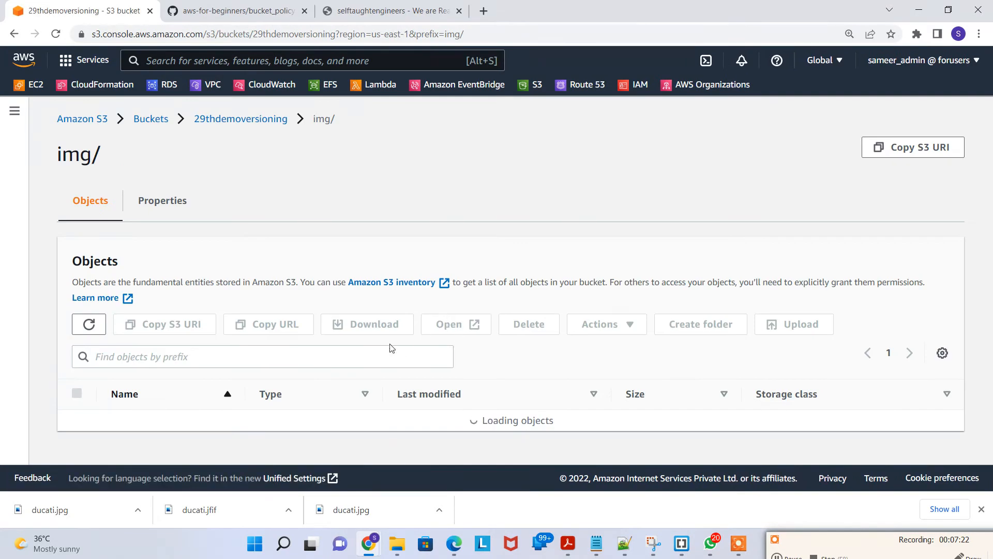
Step: Upload the ducati image from the local version2 folder into the img/ folder
click(802, 323)
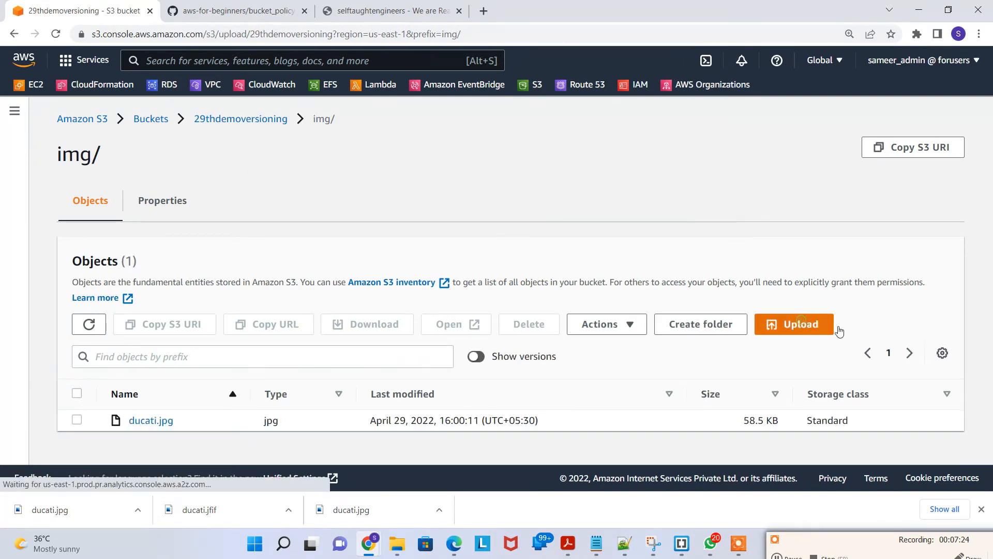
scroll(529, 303, down, 1)
scroll(529, 303, down, 1)
click(495, 168)
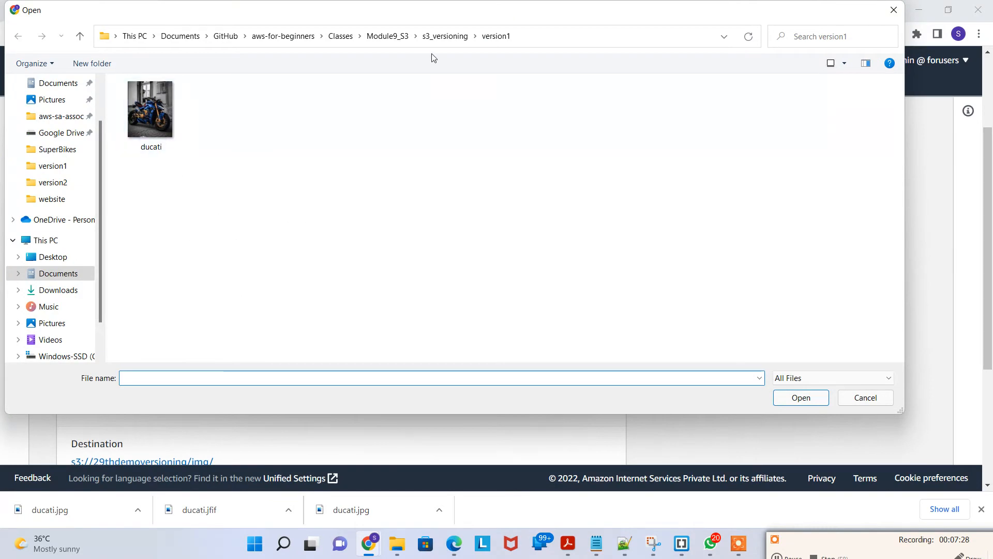
click(445, 35)
double_click(179, 125)
click(148, 122)
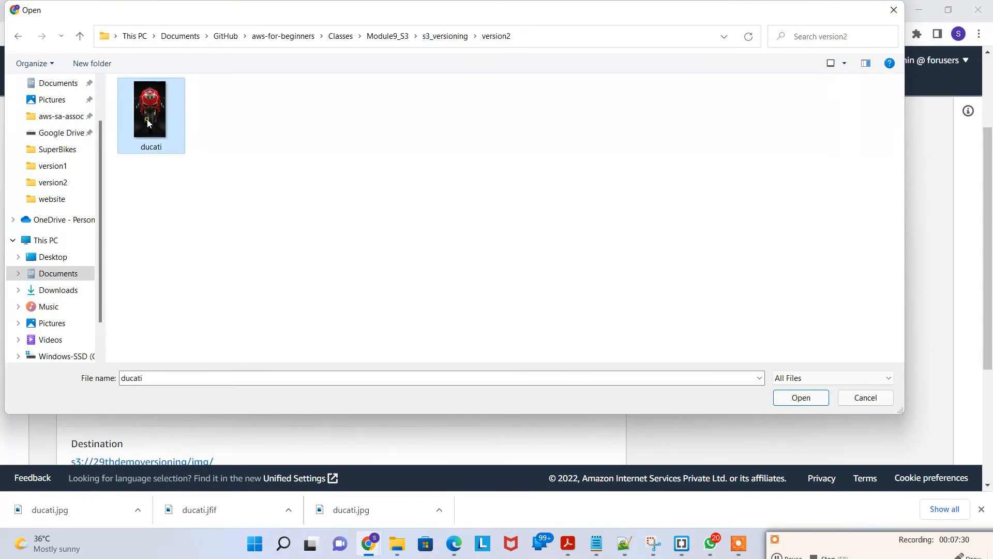
double_click(164, 127)
scroll(397, 312, down, 3)
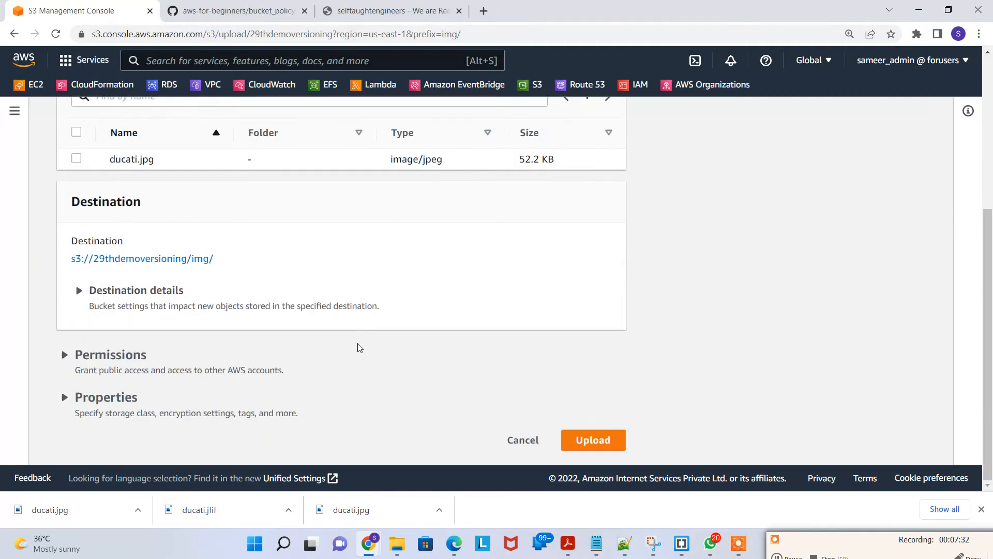
click(591, 440)
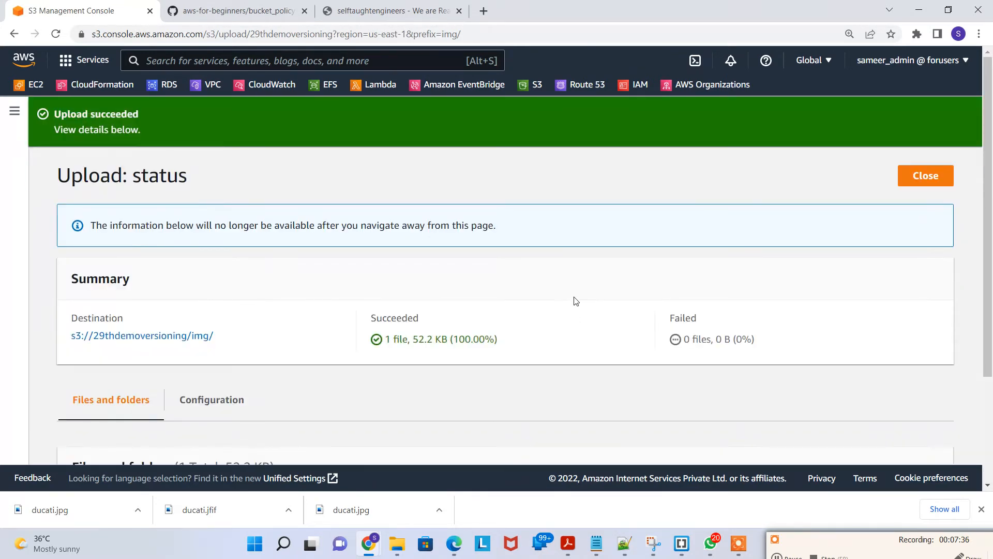
Step: Open the website endpoint again in a new tab and scroll through the page
click(354, 10)
click(293, 30)
key(ctrl+c)
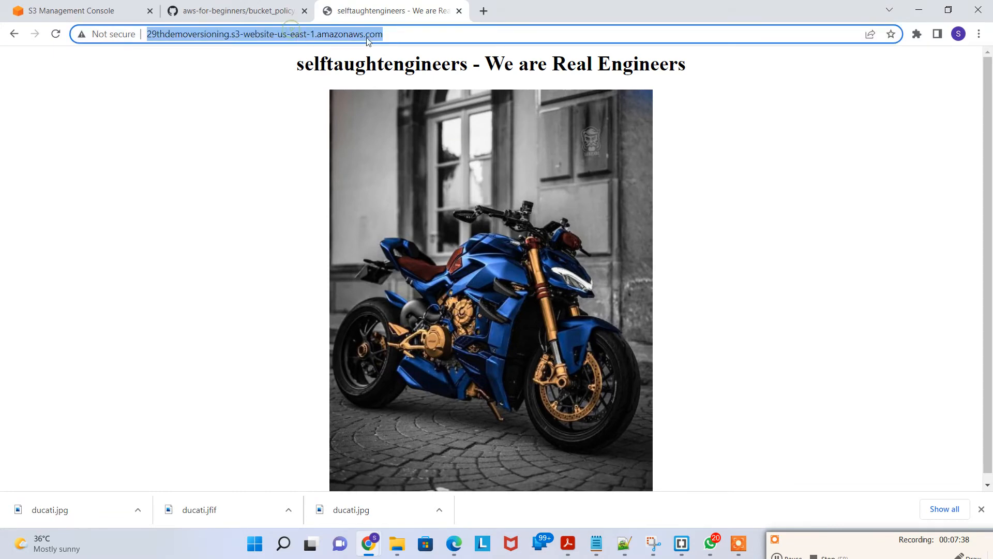
click(484, 11)
key(ctrl+v)
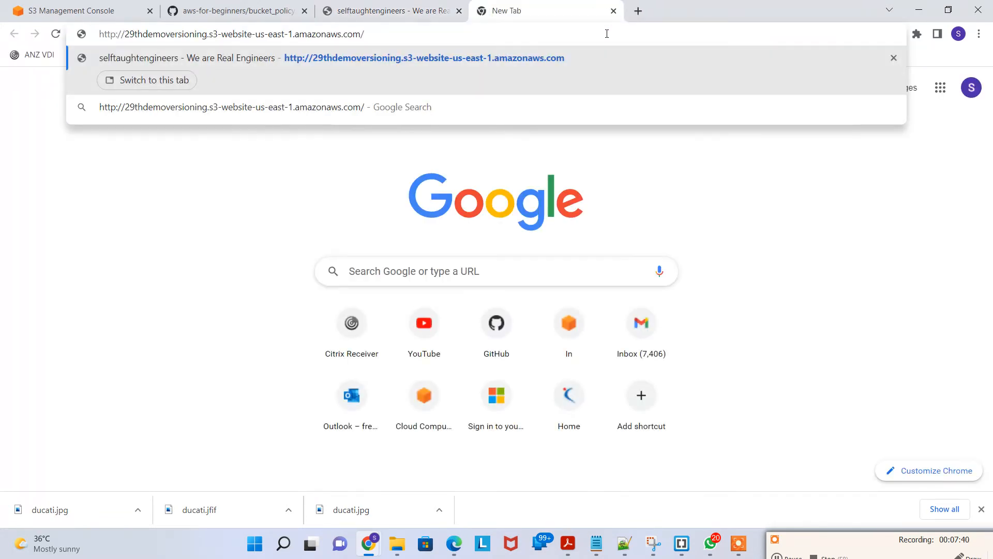
key(Return)
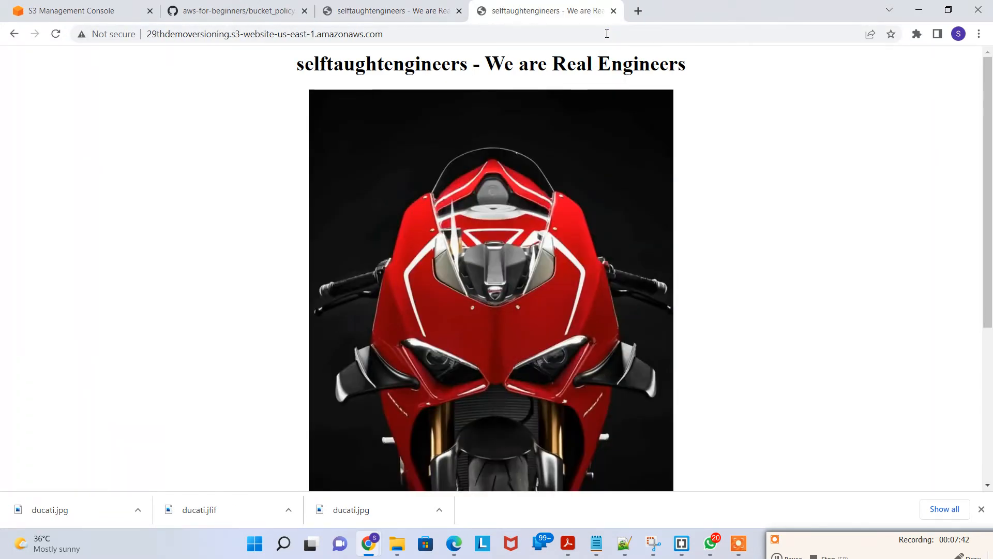
scroll(610, 232, down, 5)
scroll(555, 373, up, 5)
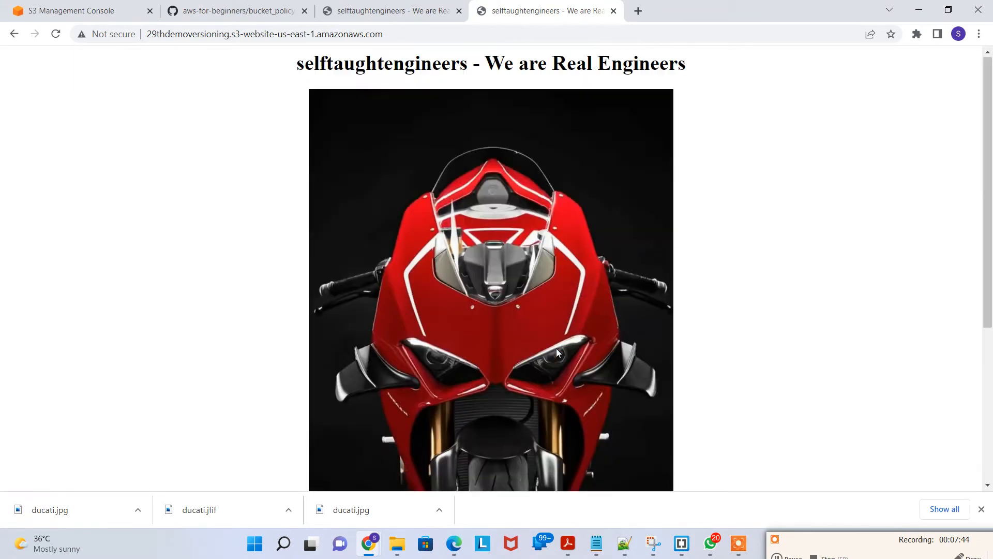
scroll(514, 268, down, 1)
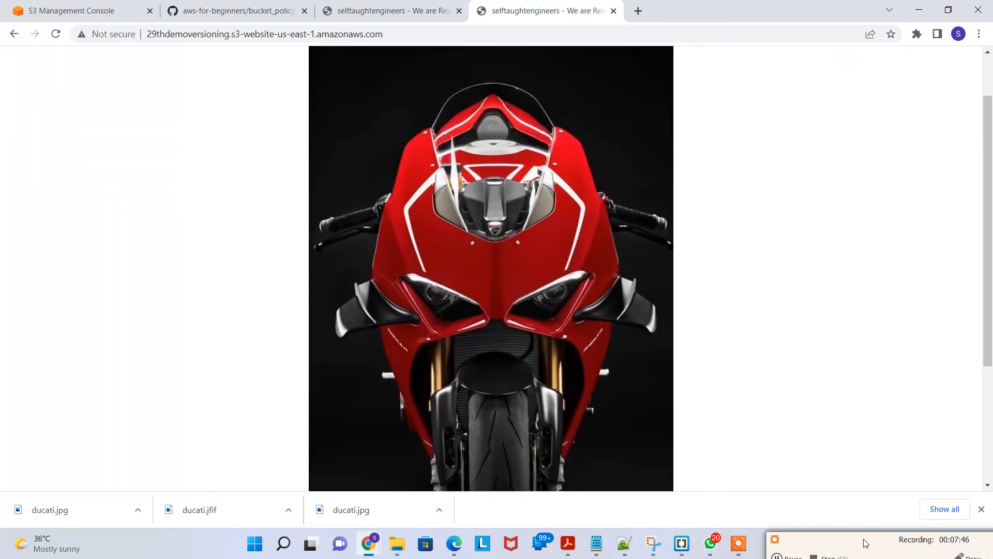
drag(866, 543, 747, 258)
click(850, 274)
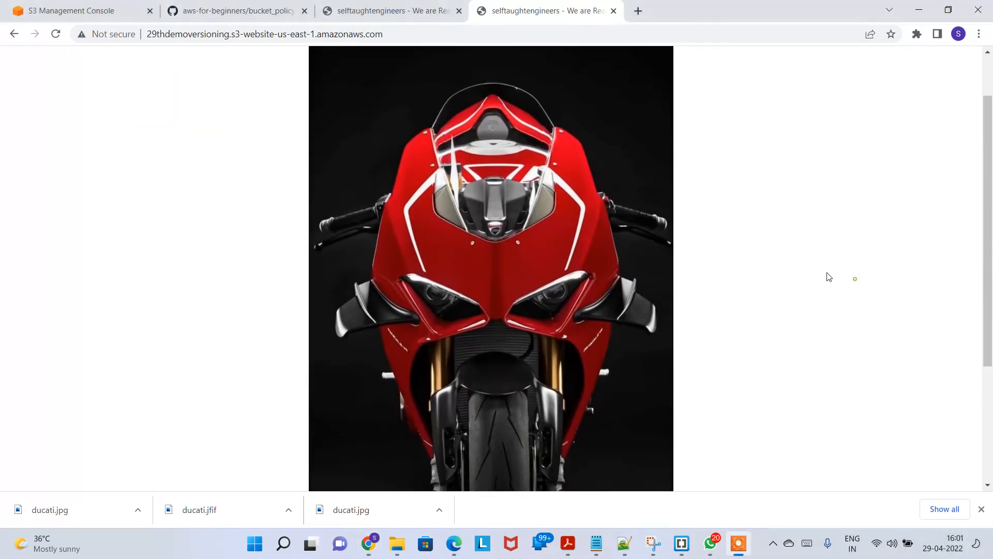
drag(710, 85, 86, 414)
drag(136, 149, 683, 443)
drag(647, 173, 318, 224)
mouse_move(305, 271)
mouse_down()
mouse_move(520, 337)
mouse_move(356, 303)
mouse_move(653, 107)
mouse_move(533, 131)
mouse_move(268, 103)
mouse_move(244, 88)
mouse_move(744, 84)
mouse_move(613, 125)
mouse_move(583, 67)
mouse_move(246, 81)
mouse_move(554, 60)
mouse_move(786, 74)
mouse_move(238, 146)
mouse_move(393, 337)
mouse_move(718, 450)
mouse_move(493, 442)
mouse_up()
drag(405, 452, 273, 458)
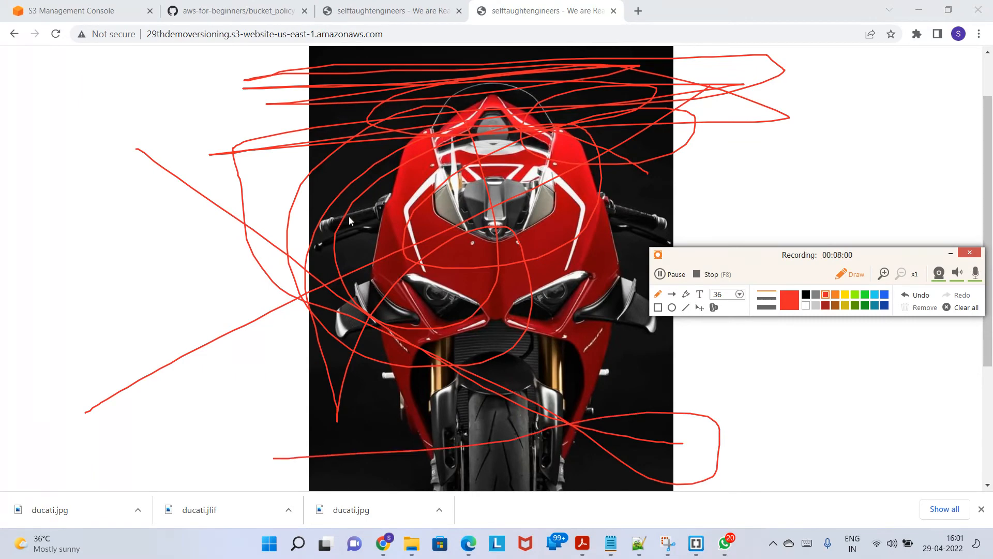
click(971, 308)
click(852, 274)
Step: Open the website endpoint in a new incognito window, then close it and return to the earlier website tab
click(404, 21)
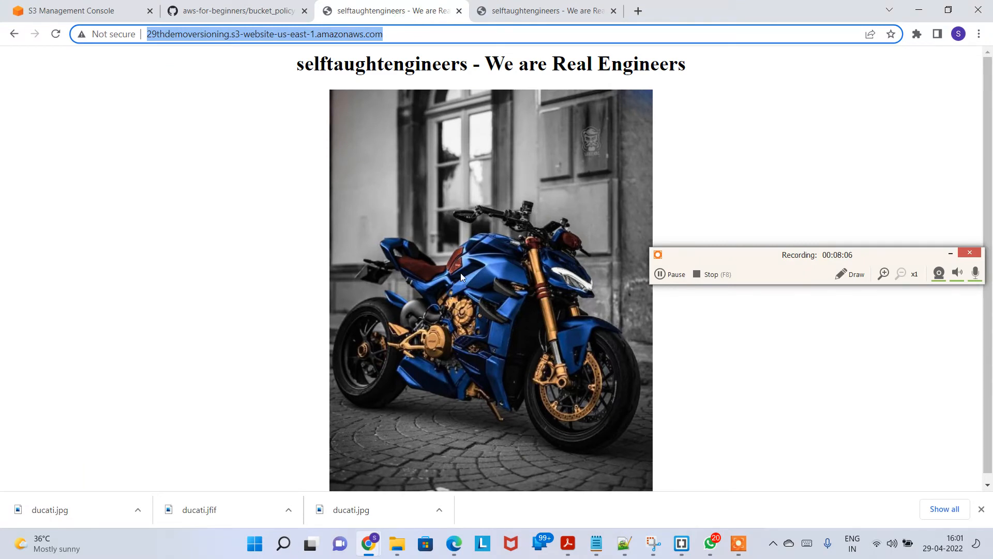
click(533, 11)
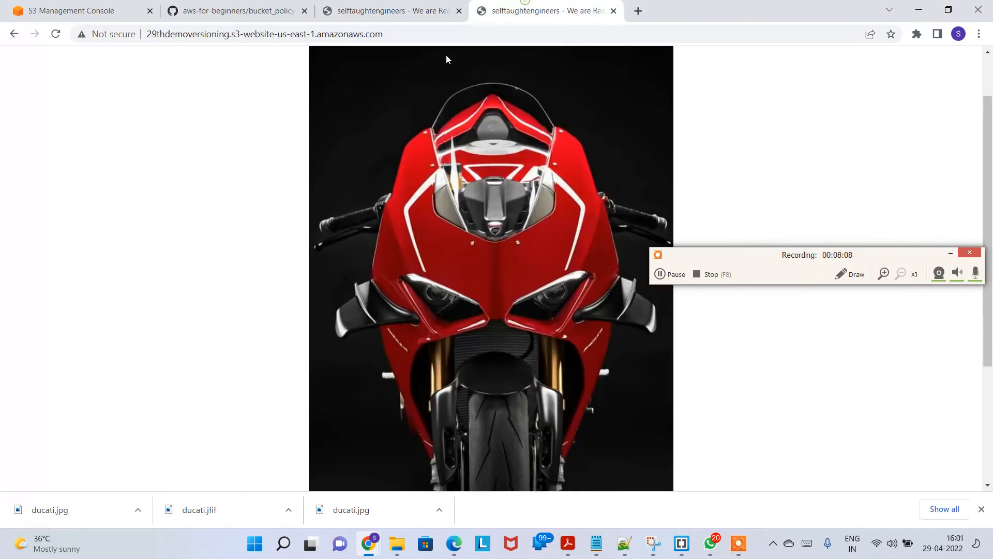
click(417, 37)
key(ctrl+c)
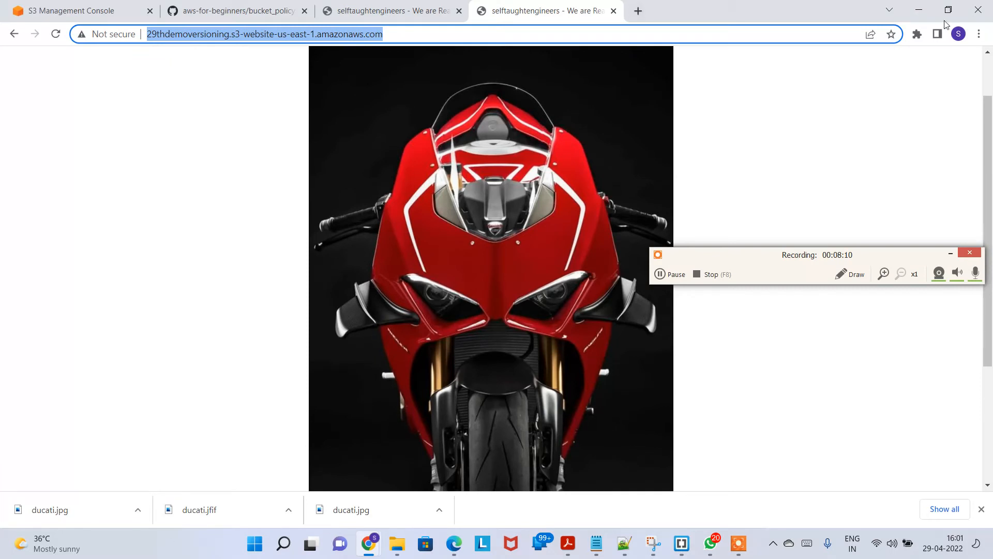
click(979, 34)
click(916, 86)
key(ctrl+v)
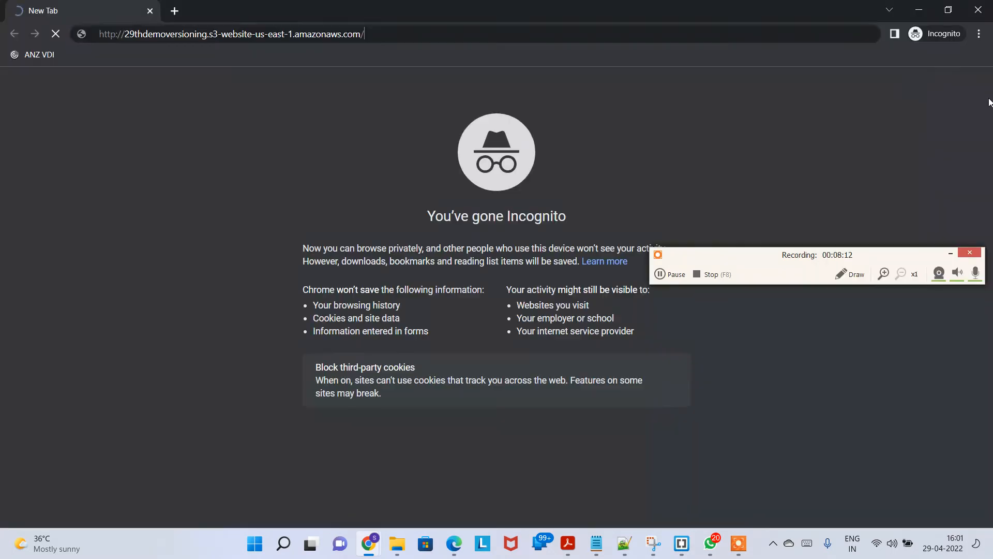
key(Return)
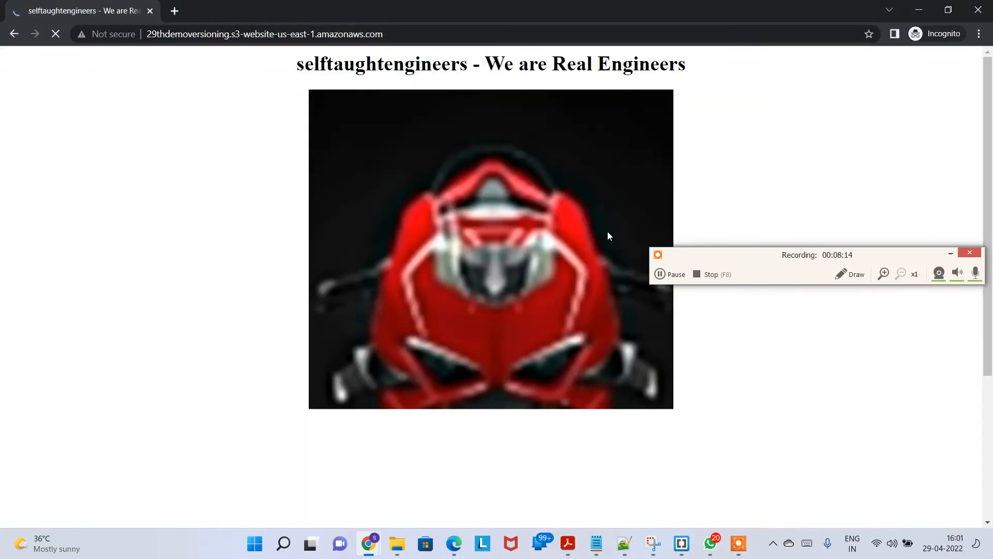
click(979, 9)
click(381, 10)
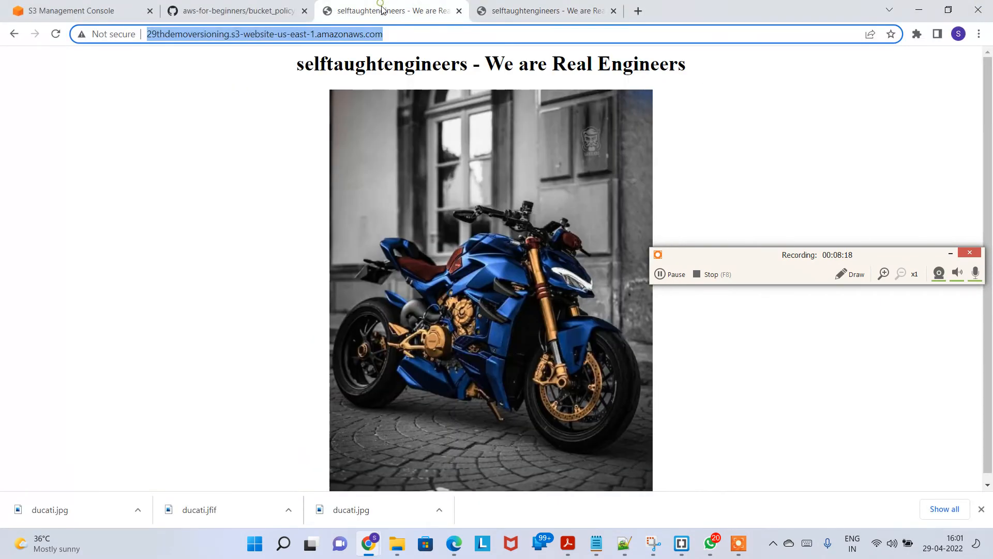
Step: Reload the website to view the updated image, then close the duplicate website tab
click(56, 34)
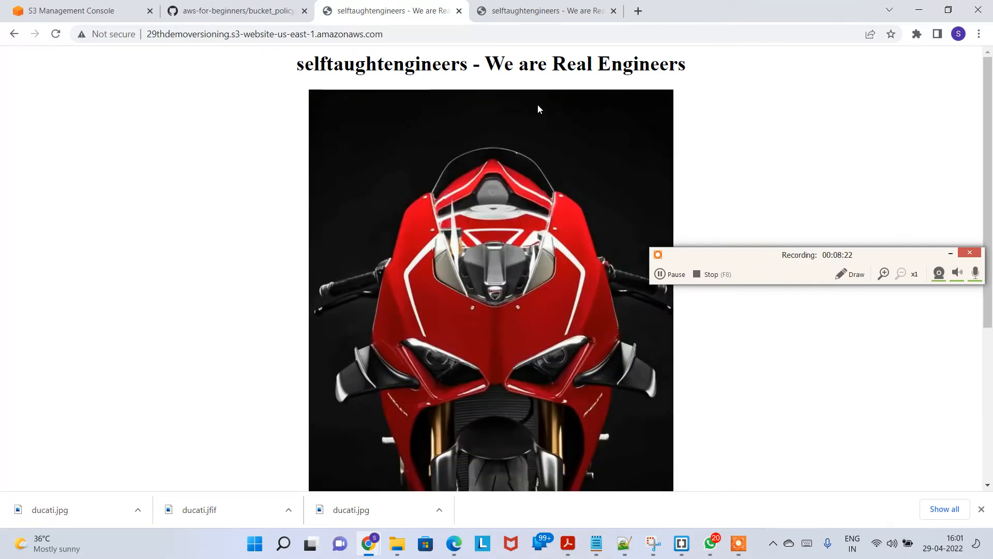
click(459, 10)
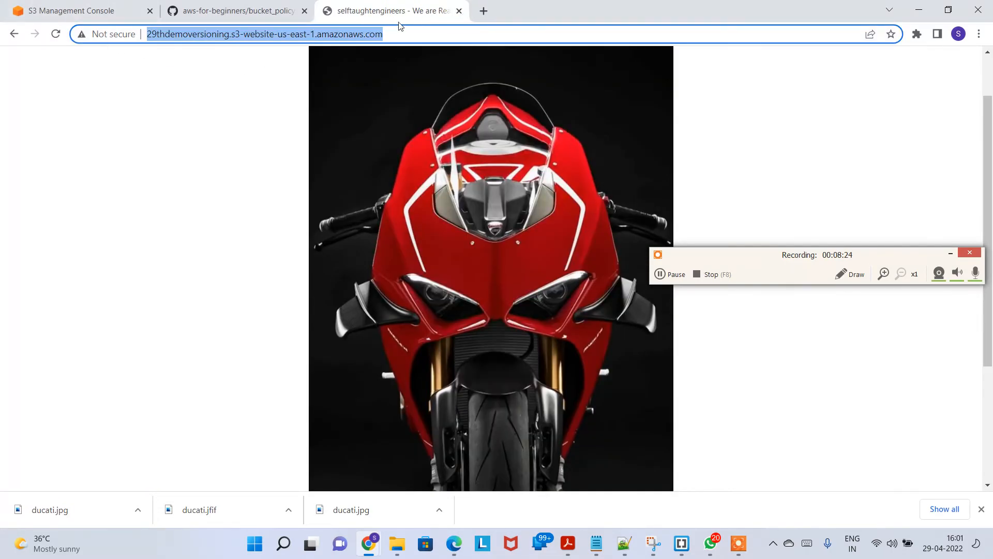
Step: Open the bucket's Properties to check the Bucket Versioning setting, then return to its Objects list
click(95, 9)
drag(839, 259, 927, 429)
scroll(952, 156, down, 1)
scroll(908, 198, up, 1)
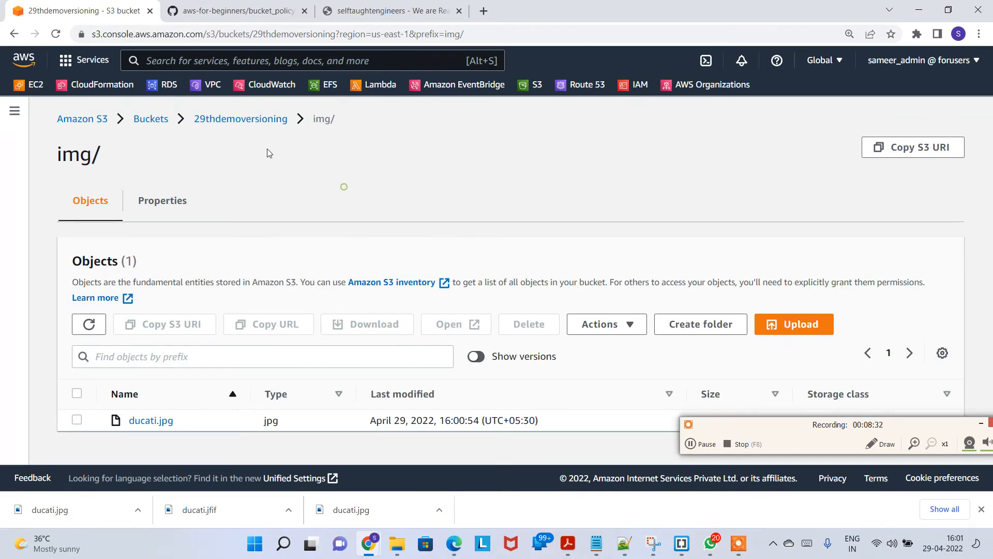
click(262, 121)
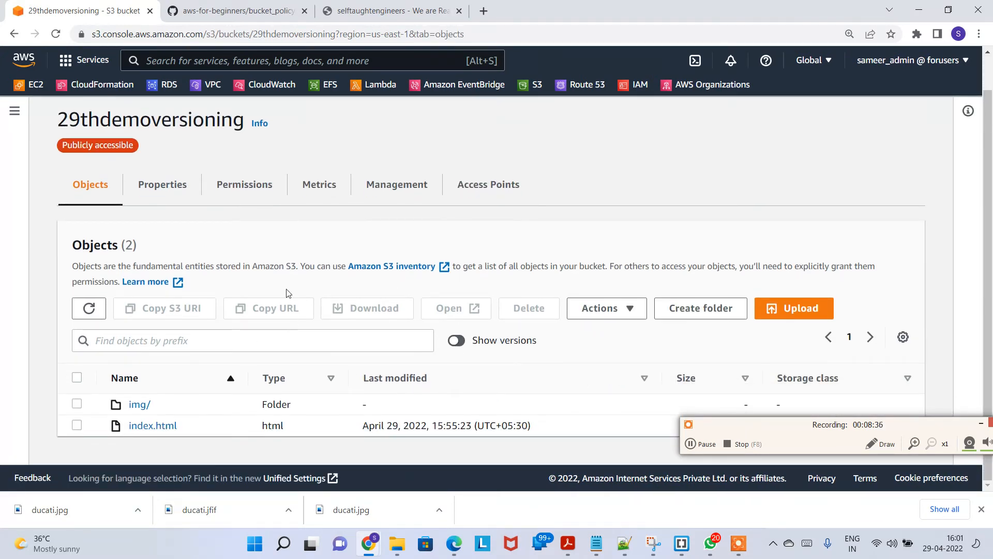
click(164, 185)
scroll(204, 284, down, 6)
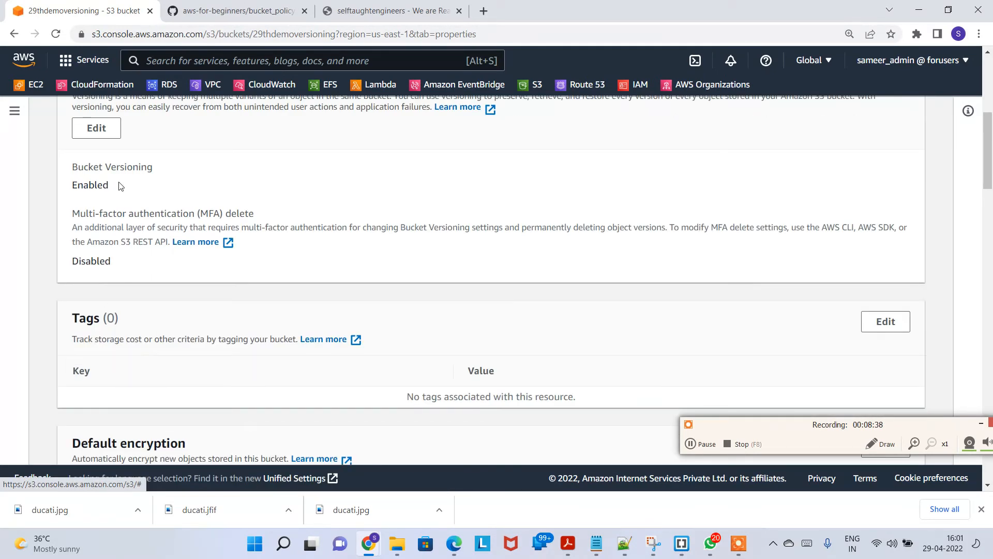
scroll(119, 187, up, 2)
drag(77, 231, 221, 254)
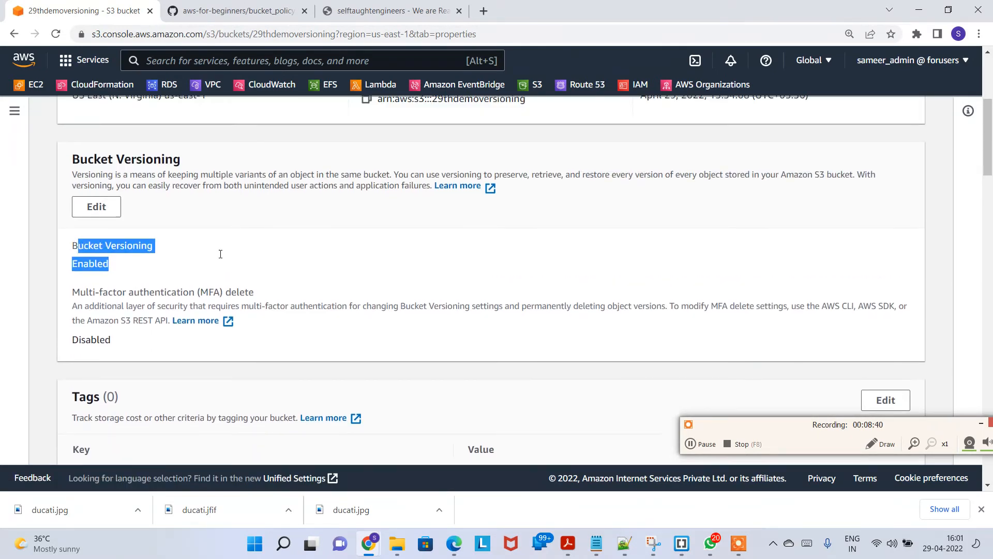
scroll(221, 254, up, 5)
click(90, 220)
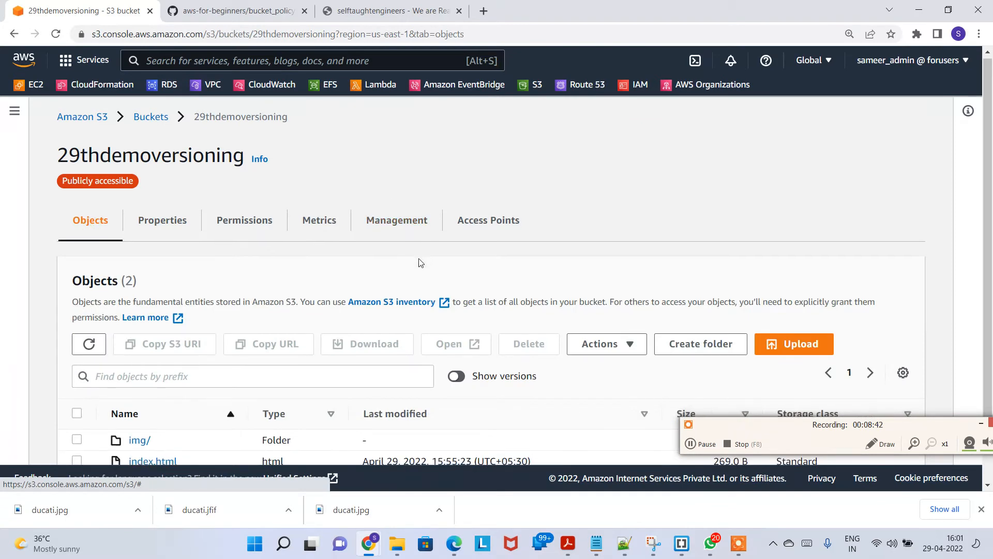
Step: Turn on Show versions and open the img/ folder to list all versions of ducati.jpg
scroll(421, 263, down, 2)
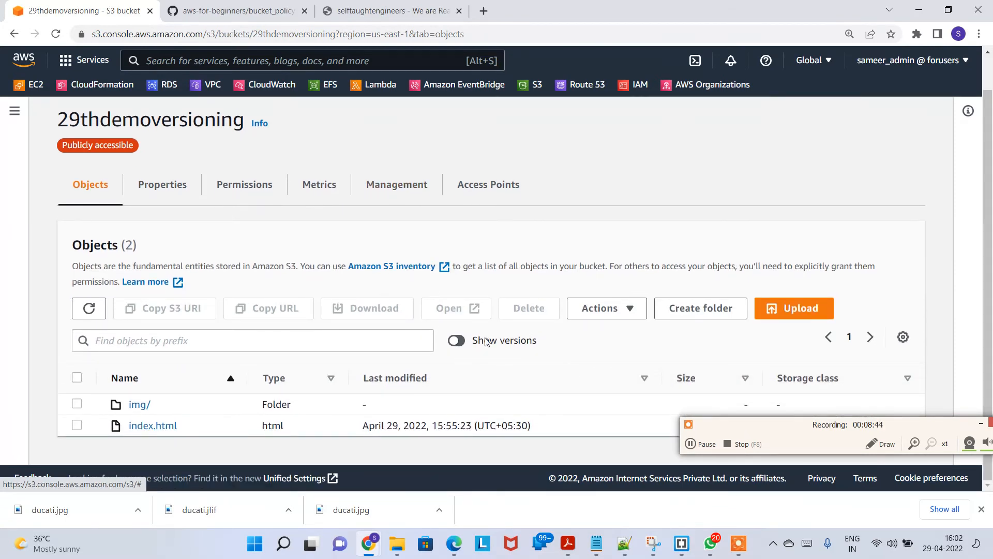
drag(486, 341, 581, 359)
click(561, 348)
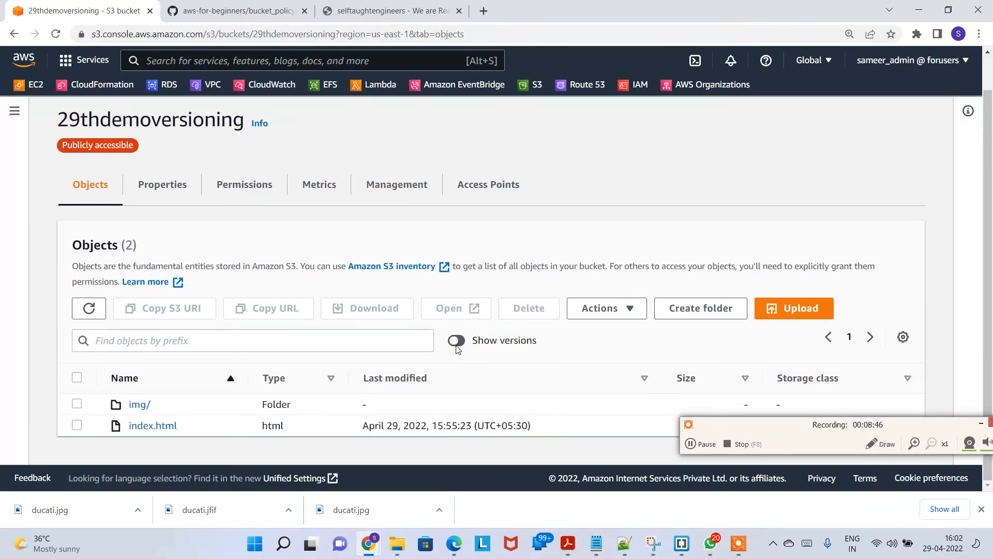
click(457, 344)
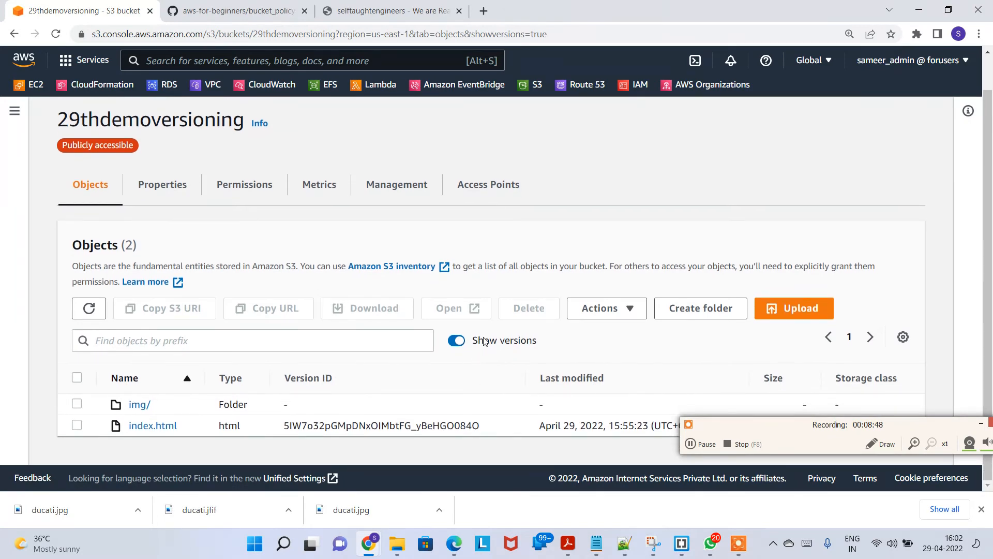
click(140, 406)
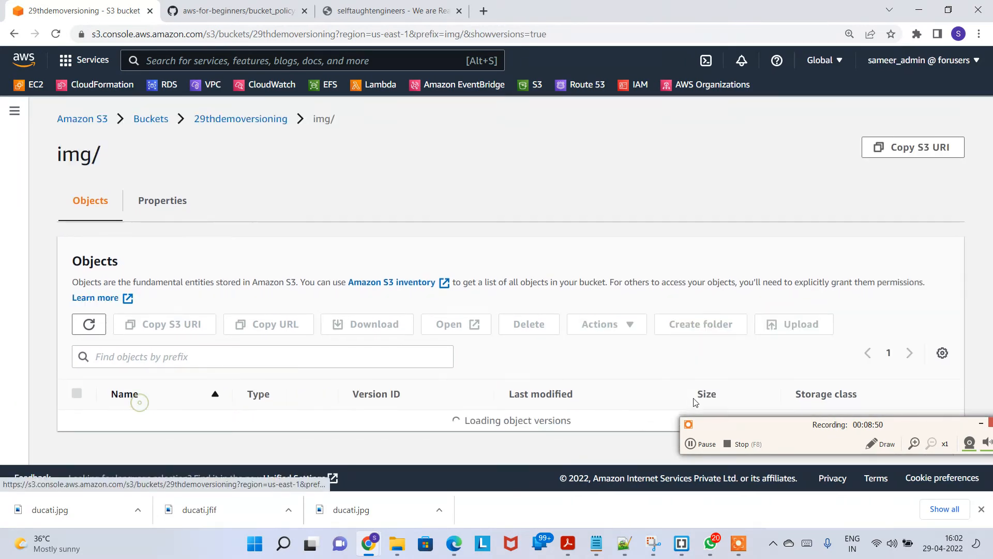
scroll(448, 356, down, 1)
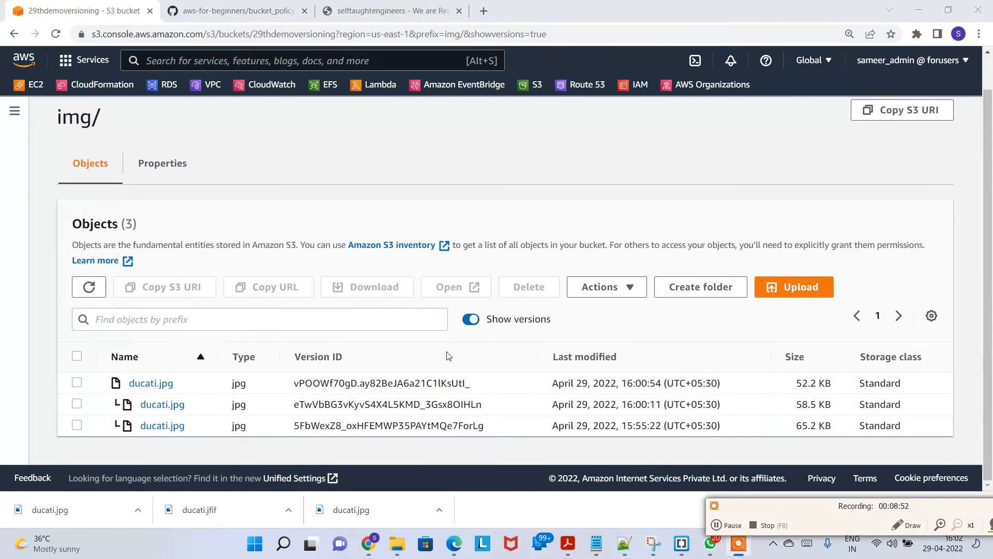
Step: Compare the website tab with the img/ listing, switching Show versions off and back on
click(480, 322)
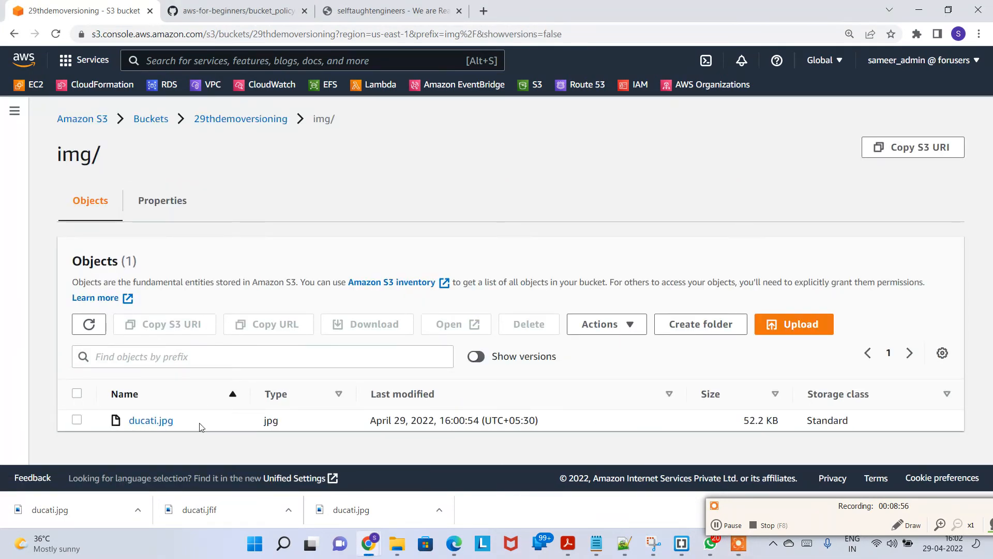
click(445, 11)
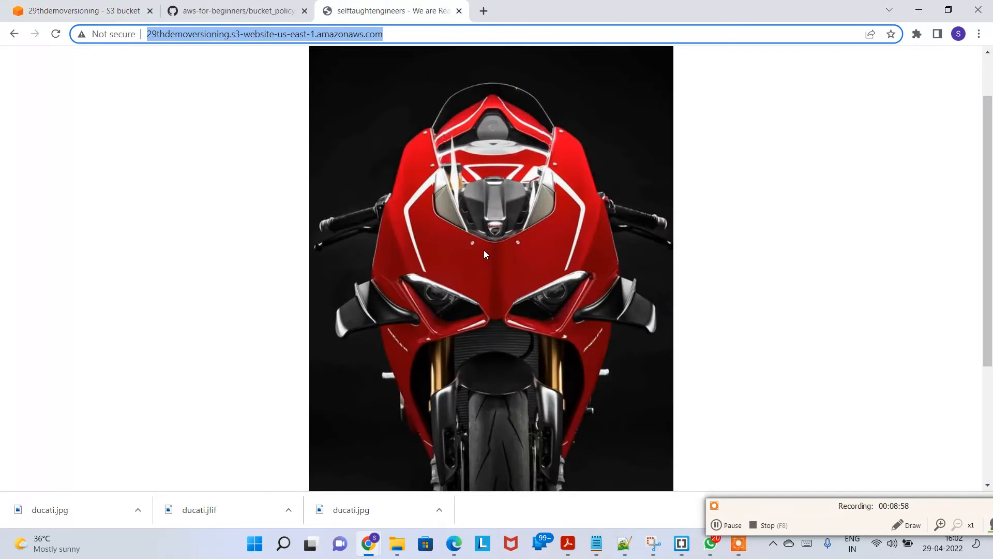
click(83, 11)
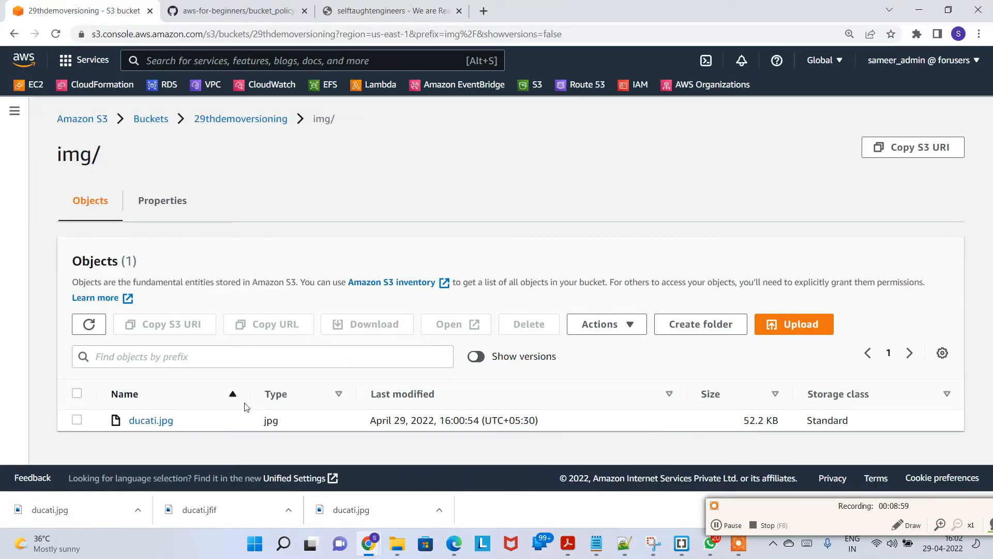
click(476, 355)
scroll(524, 385, down, 2)
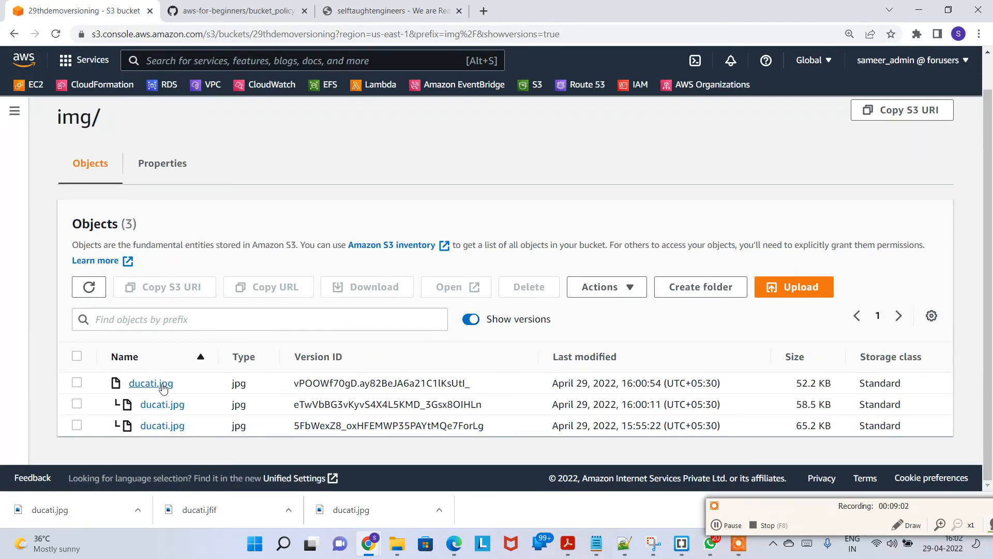
Step: Examine the three ducati.jpg versions and their last-modified times in the version list
drag(192, 407, 137, 409)
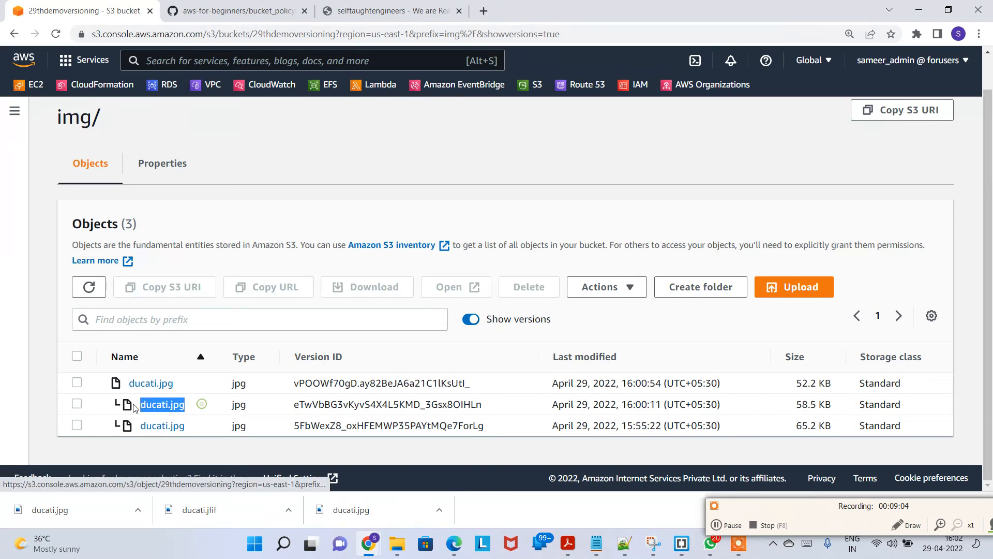
drag(191, 426, 136, 430)
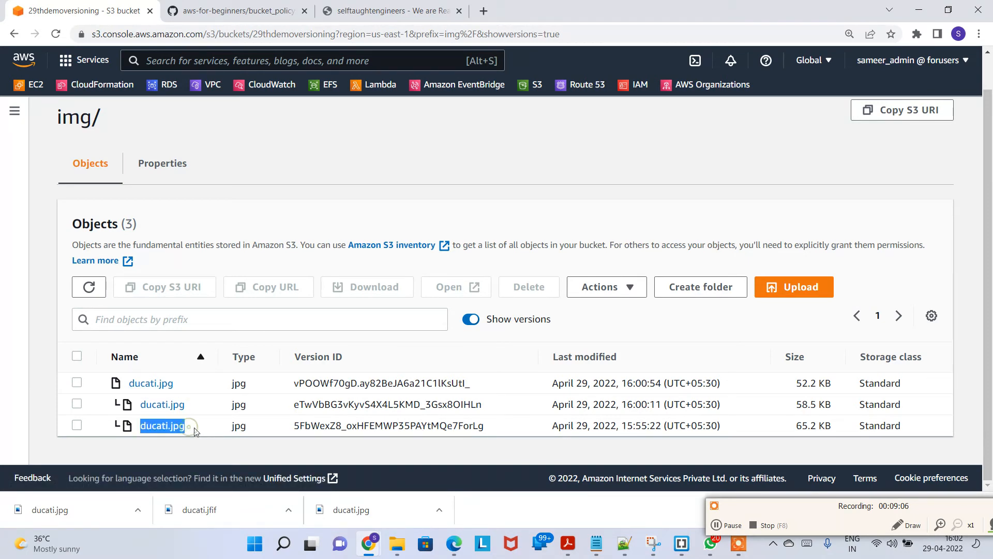
drag(191, 434, 152, 425)
drag(621, 426, 655, 426)
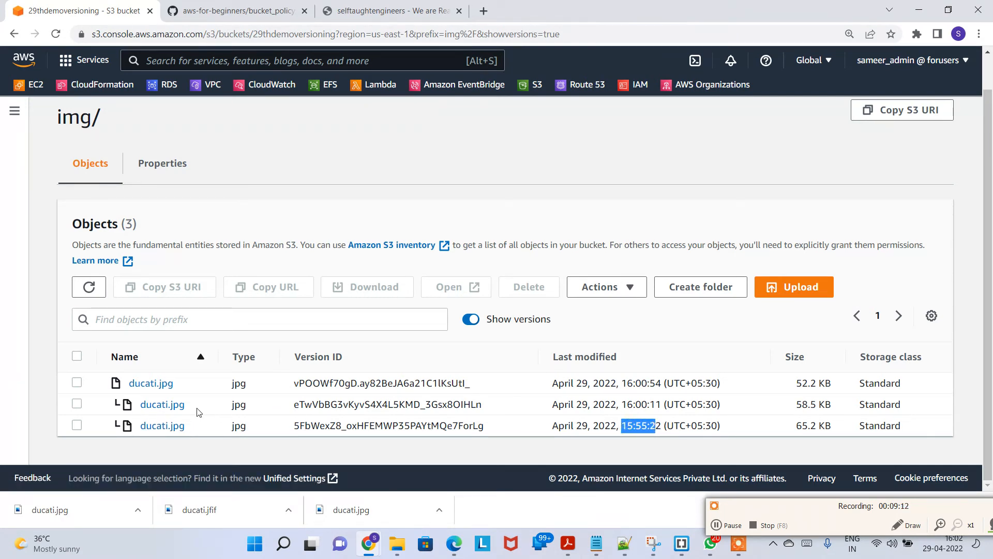
drag(197, 411, 124, 385)
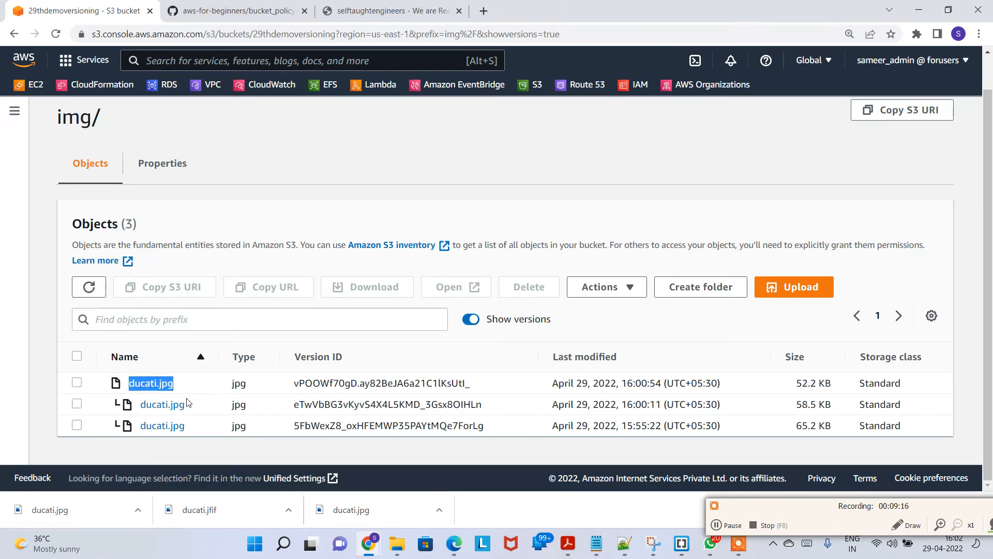
drag(196, 411, 129, 383)
Step: Inspect the image currently shown on the website, then return to the S3 console
click(393, 11)
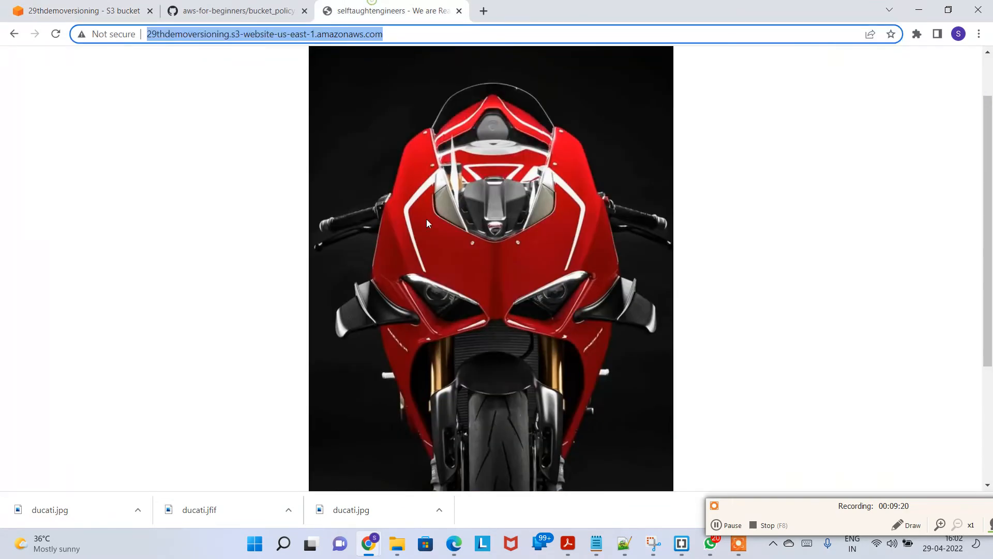
click(465, 226)
drag(397, 94, 649, 316)
drag(652, 146, 286, 282)
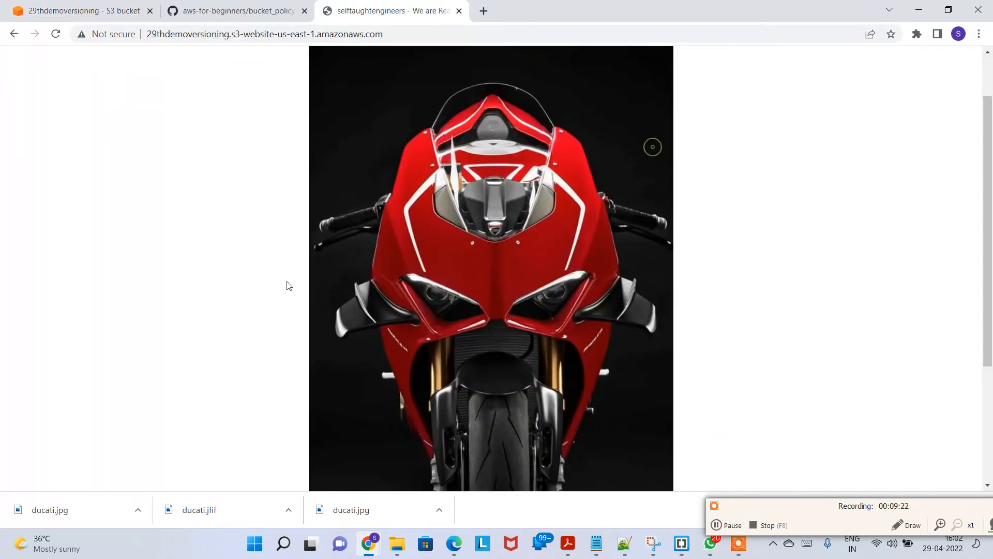
click(86, 10)
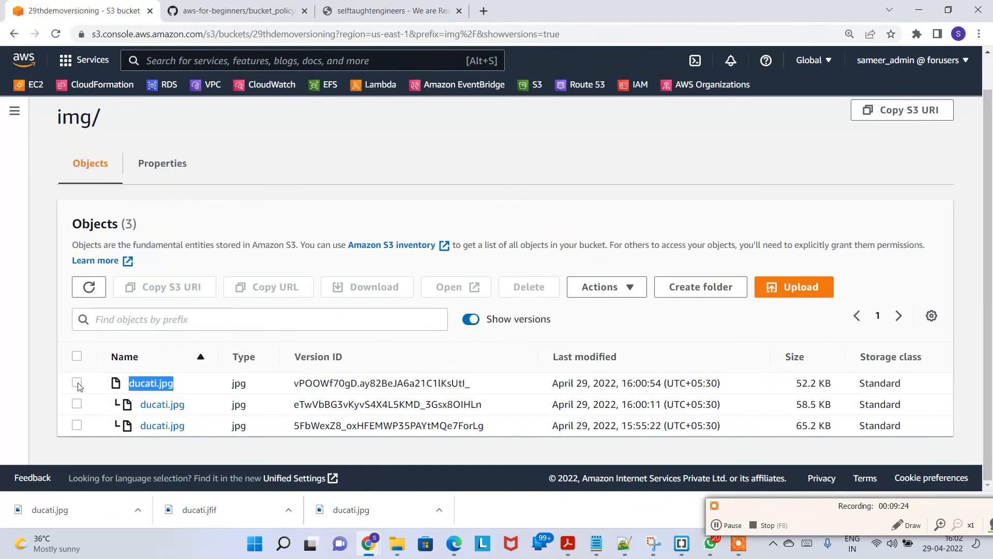
Step: Permanently delete the latest ducati.jpg version, confirming with "permanently delete", and close the status page
click(469, 321)
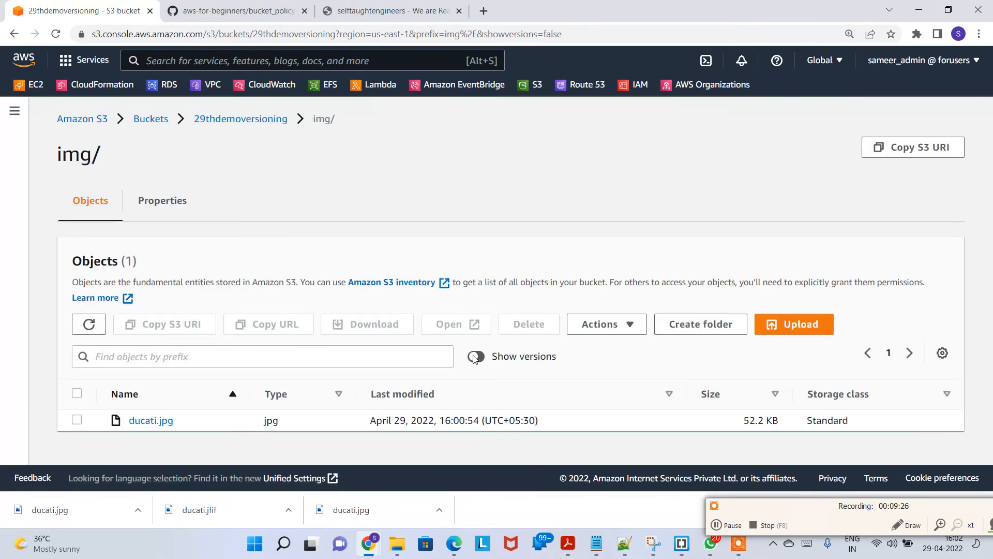
click(469, 320)
click(77, 383)
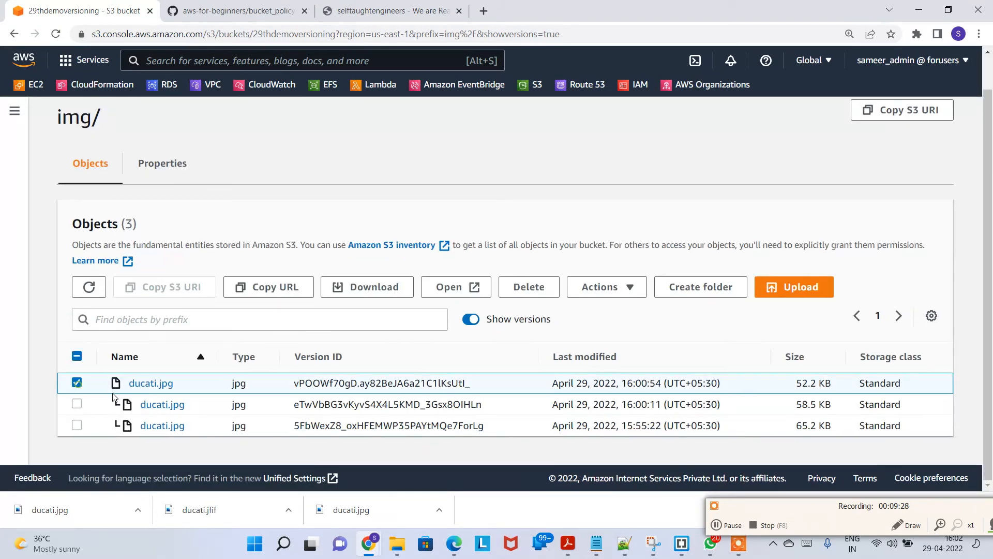
click(536, 294)
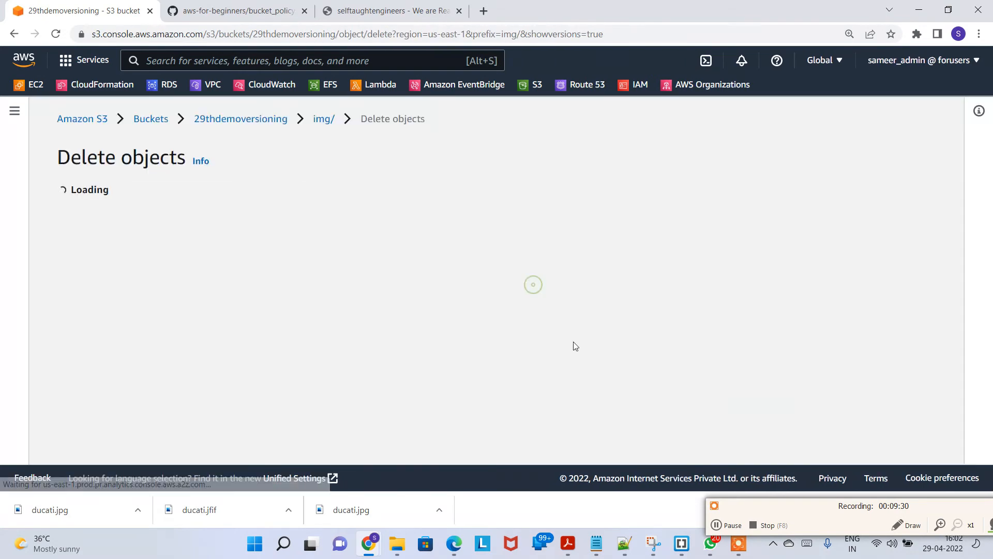
scroll(365, 368, down, 2)
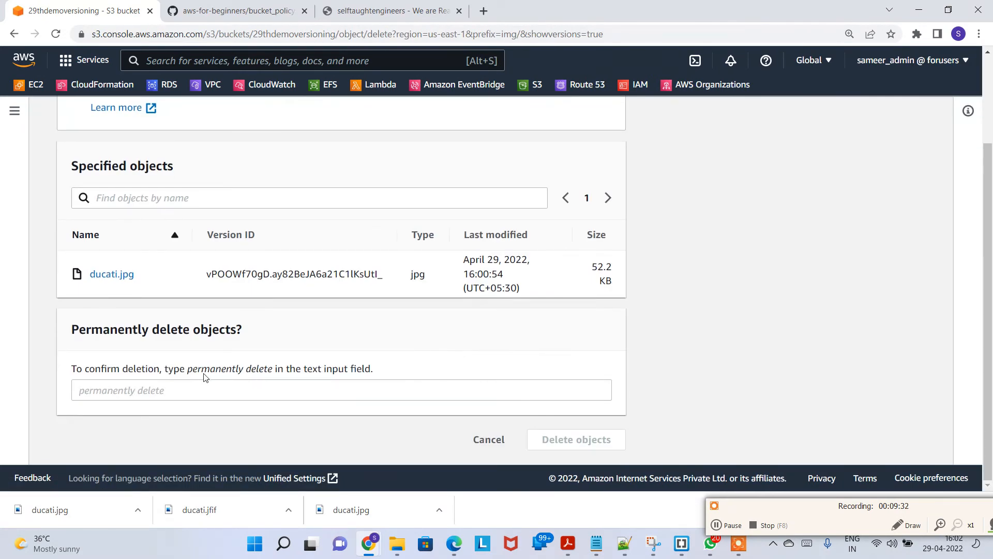
drag(190, 371, 271, 371)
key(ctrl+c)
click(280, 391)
key(ctrl+v)
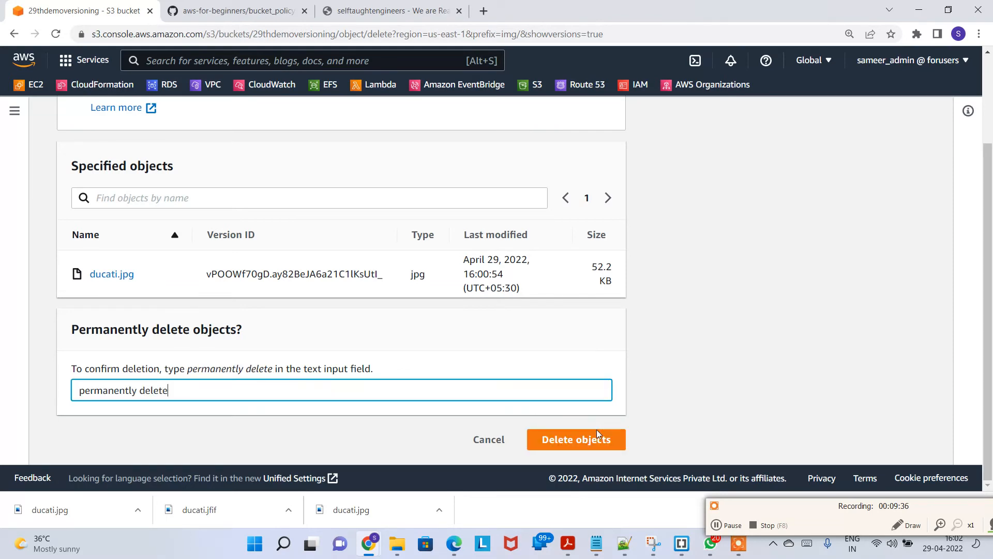
click(595, 439)
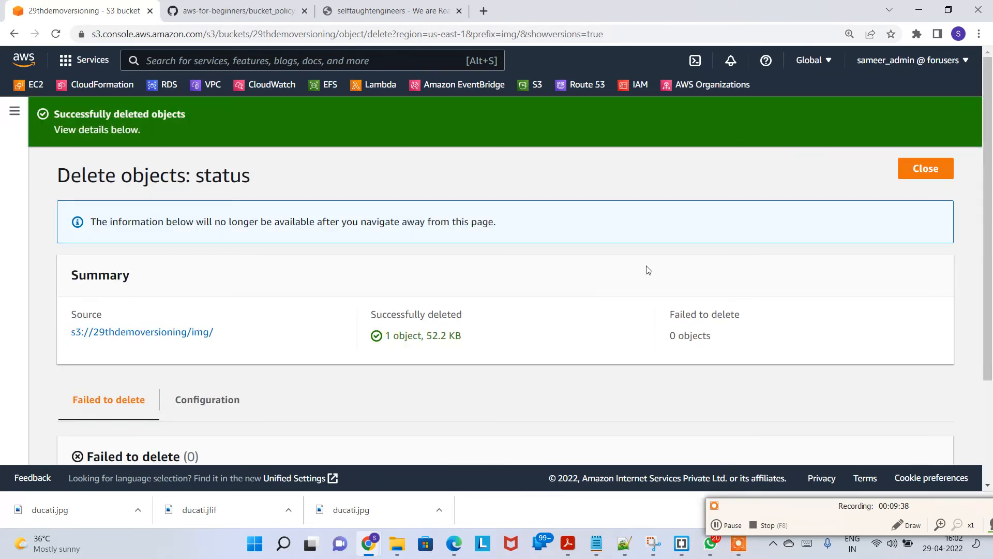
click(926, 169)
Step: Reload the website to view the image now served, then return to the img/ version list
scroll(129, 426, down, 1)
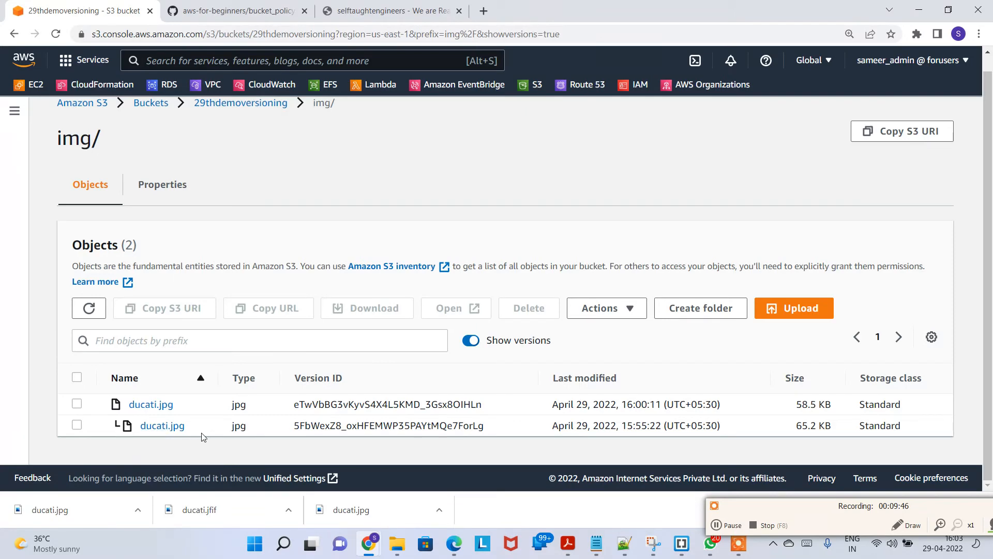
click(364, 7)
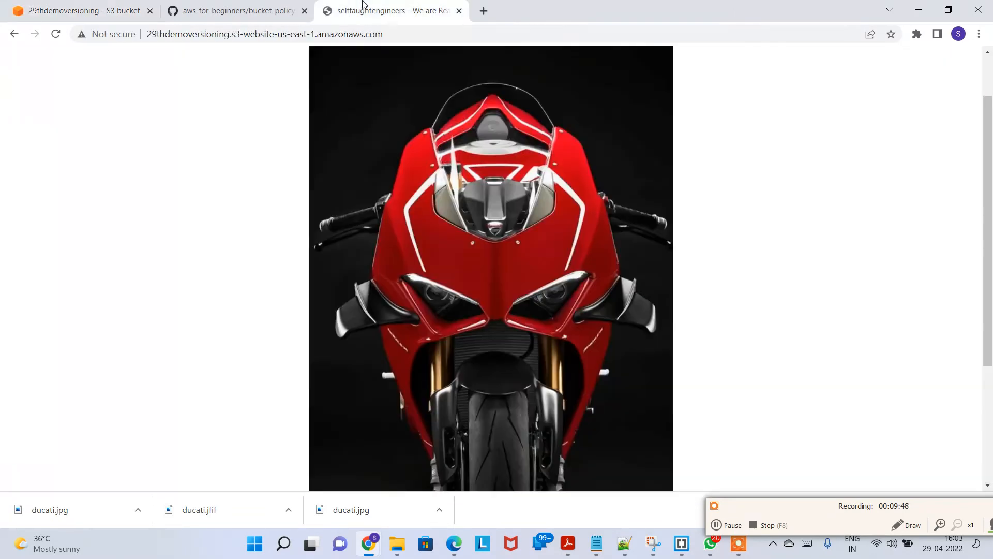
click(55, 34)
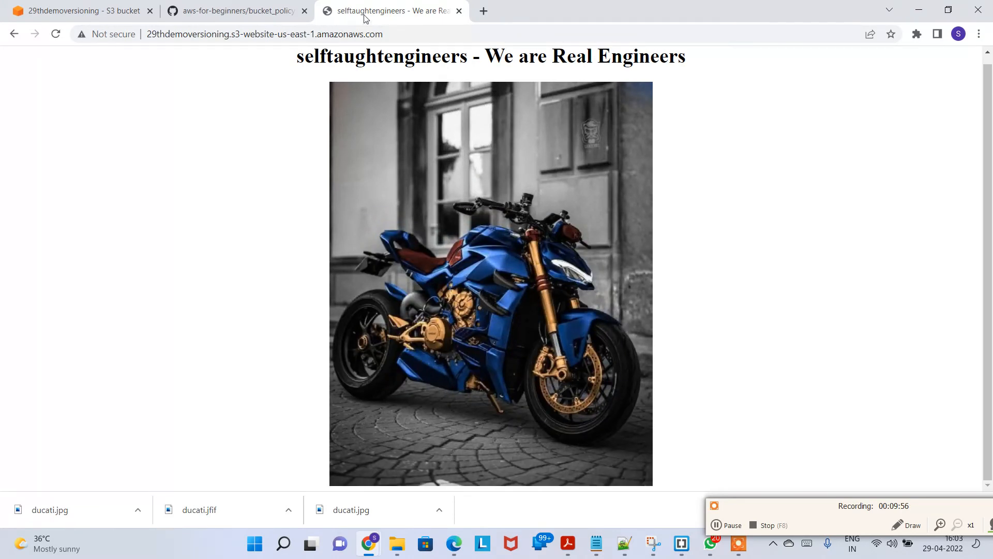
click(111, 7)
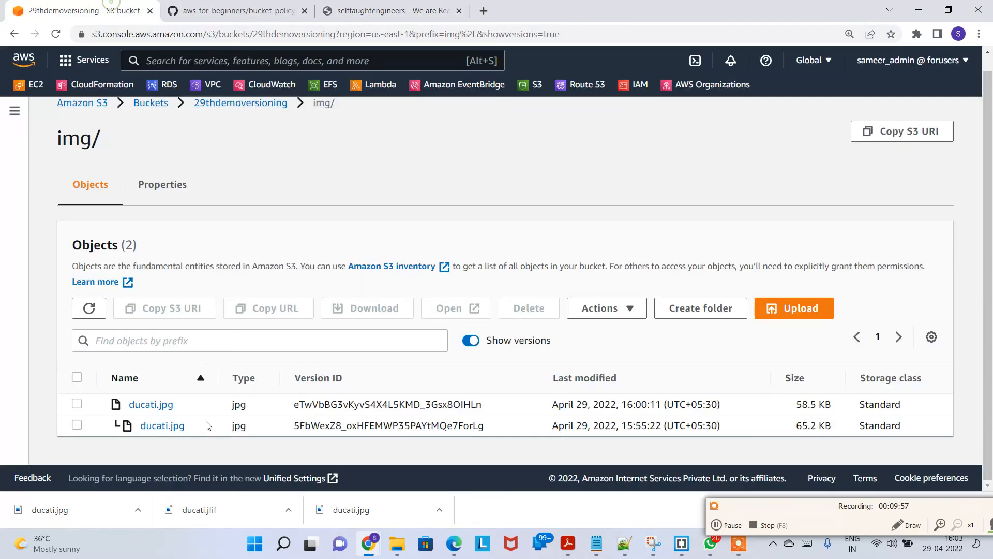
click(78, 404)
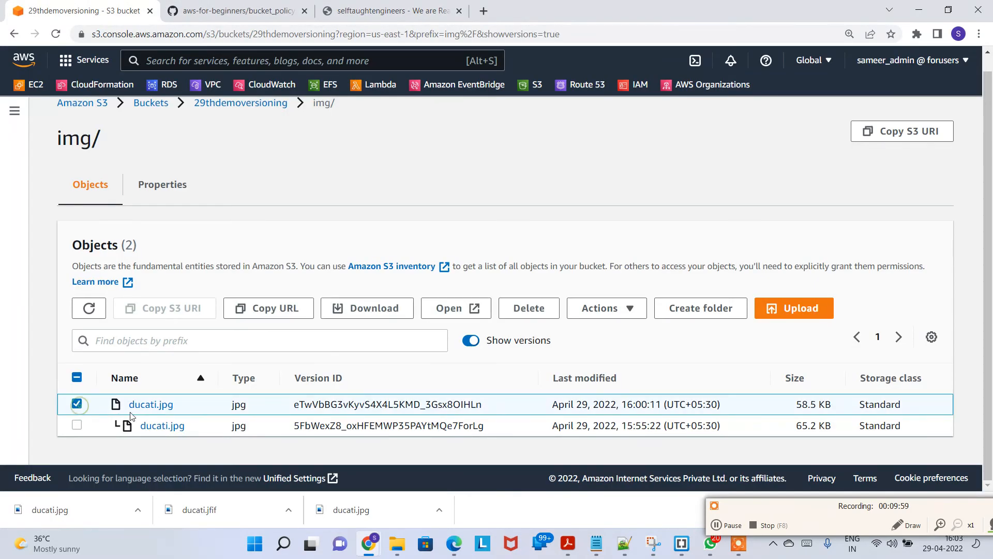
click(77, 406)
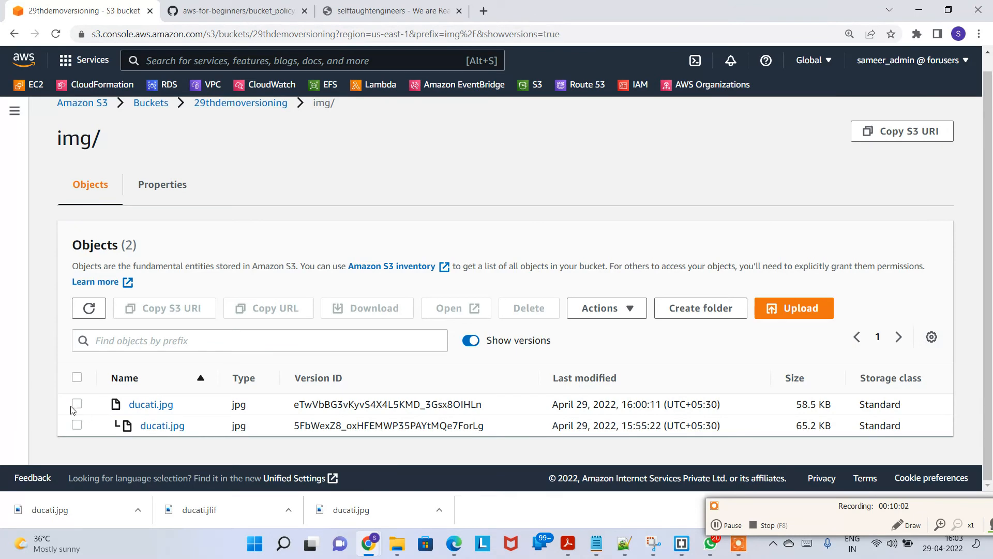
Step: Hide object versions and delete the current ducati.jpg, confirming with "delete", then close the status page
click(77, 404)
click(76, 377)
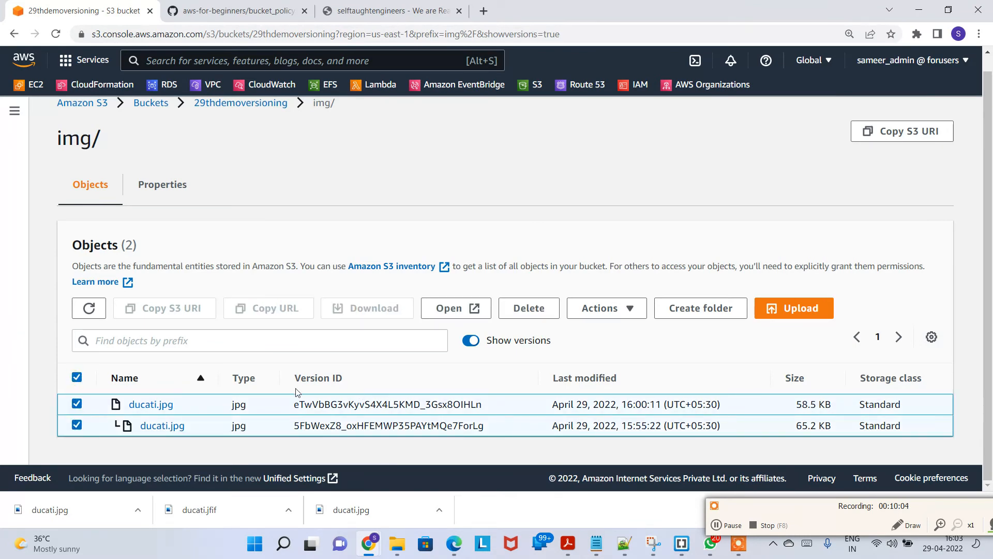
click(472, 341)
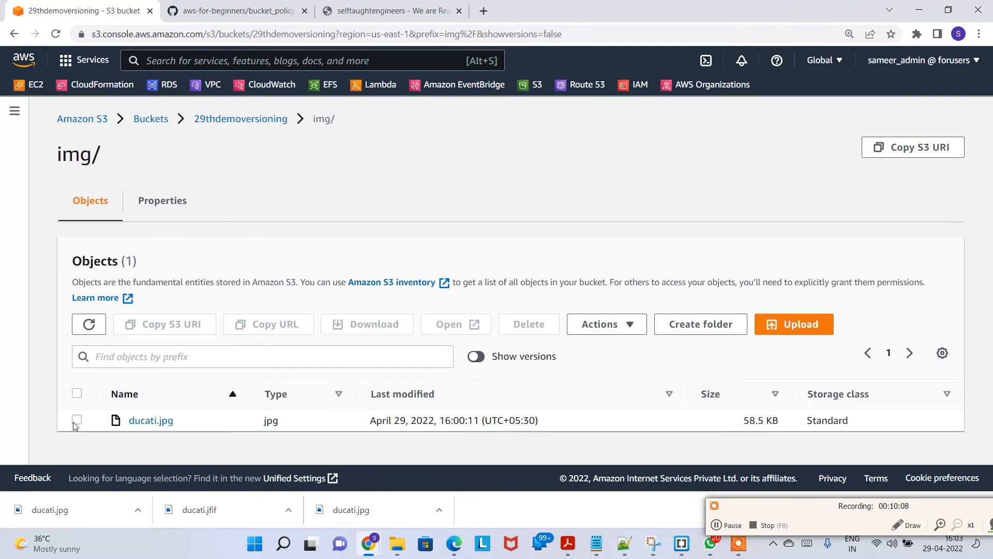
click(77, 420)
click(512, 326)
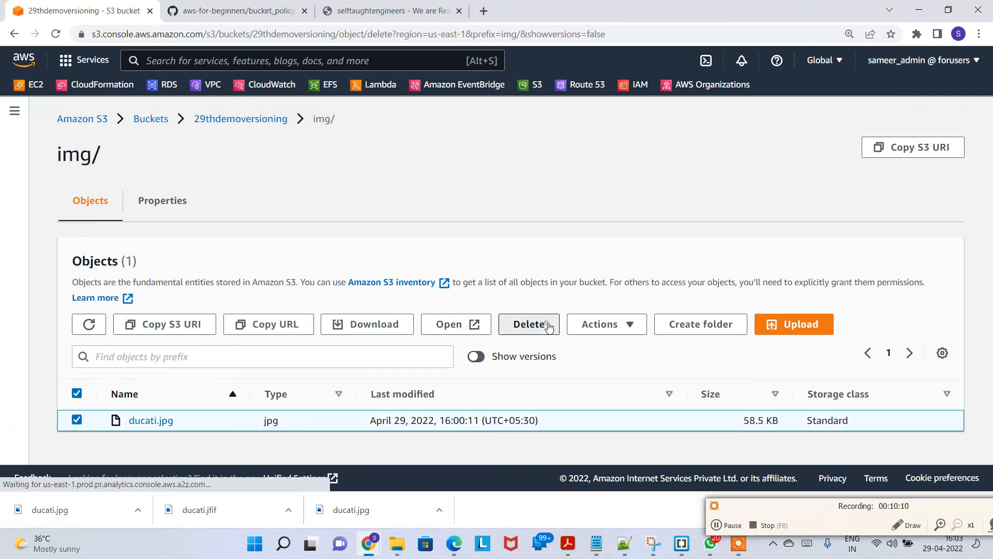
scroll(146, 373, down, 2)
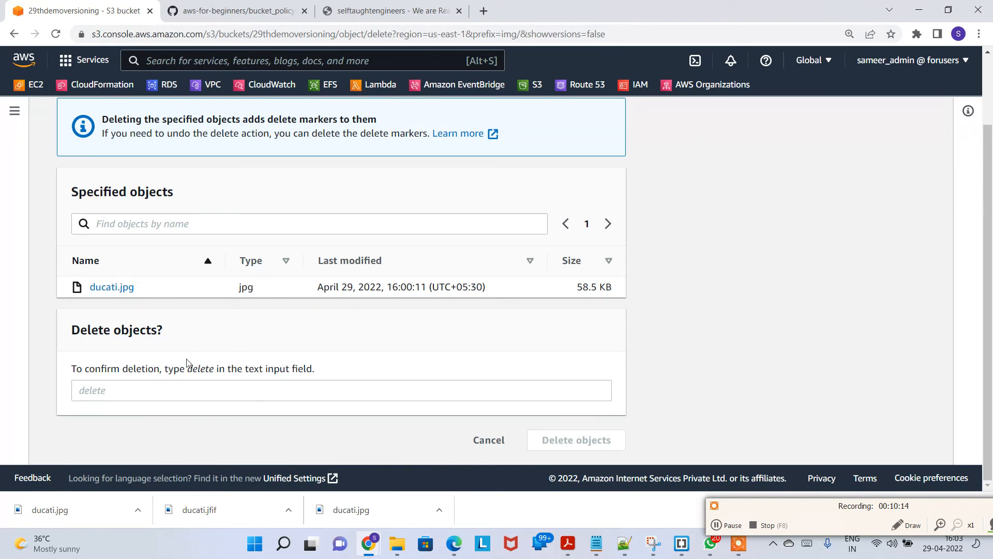
double_click(201, 370)
key(ctrl+c)
click(205, 393)
key(ctrl+v)
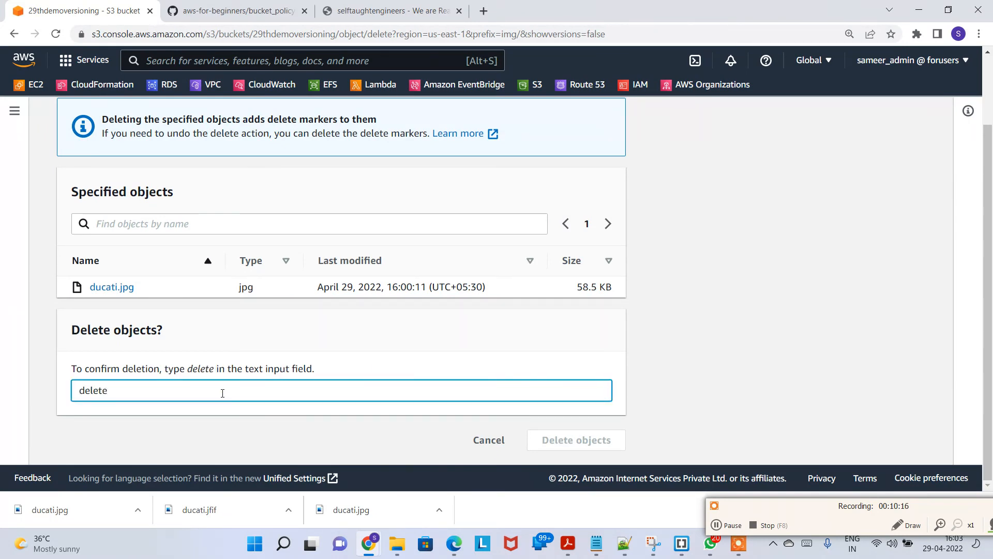
click(565, 444)
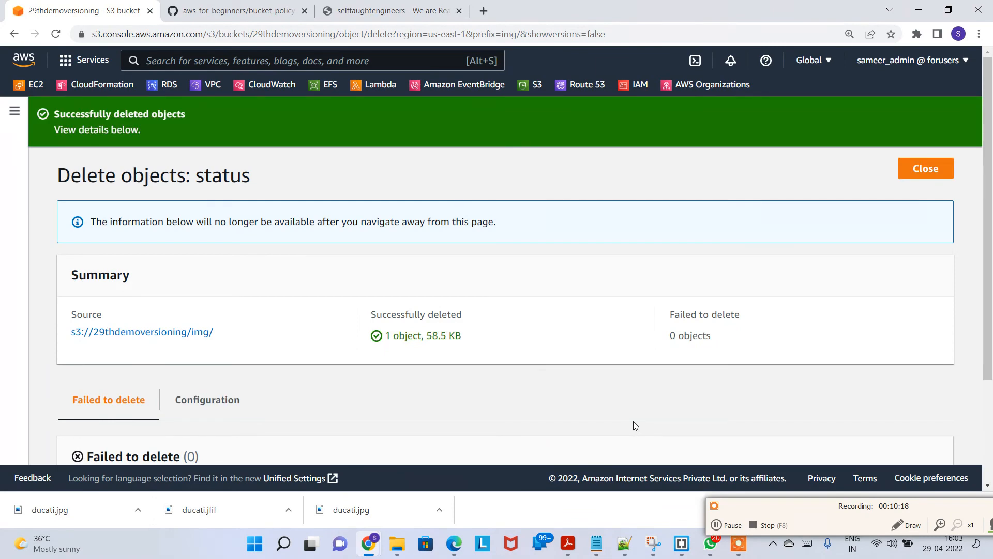
click(926, 169)
Step: Reload the static website to check which image it now serves
scroll(457, 402, down, 1)
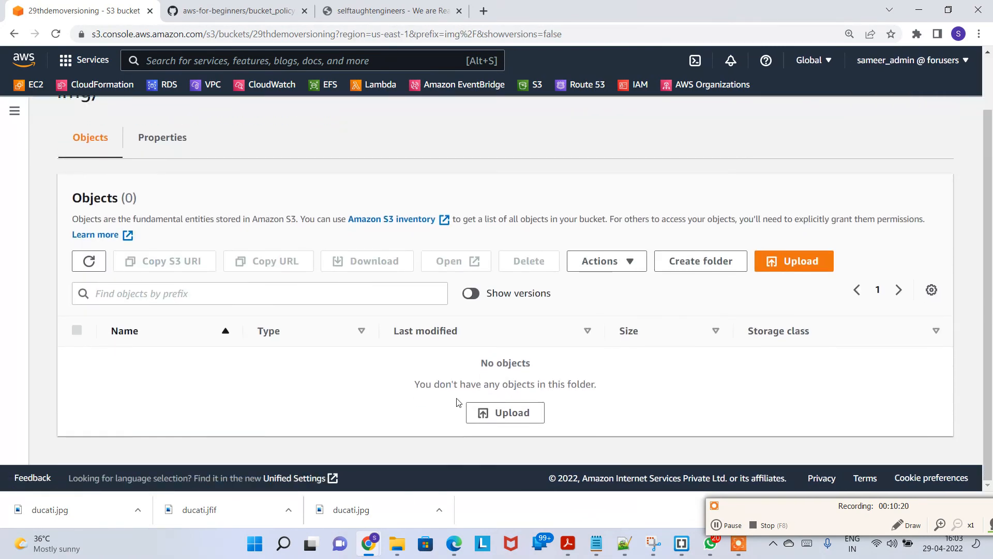
scroll(362, 237, up, 1)
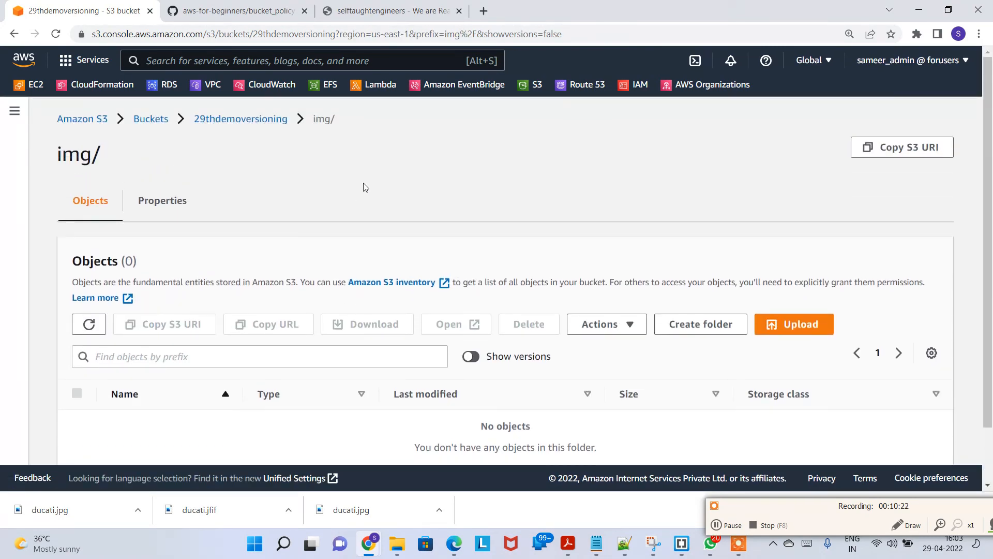
click(327, 10)
click(56, 35)
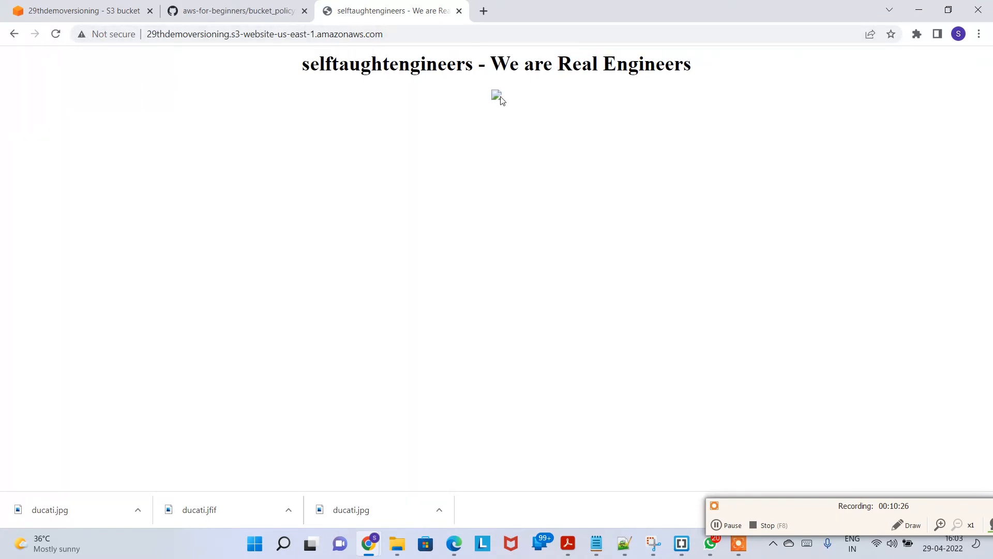
right_click(496, 102)
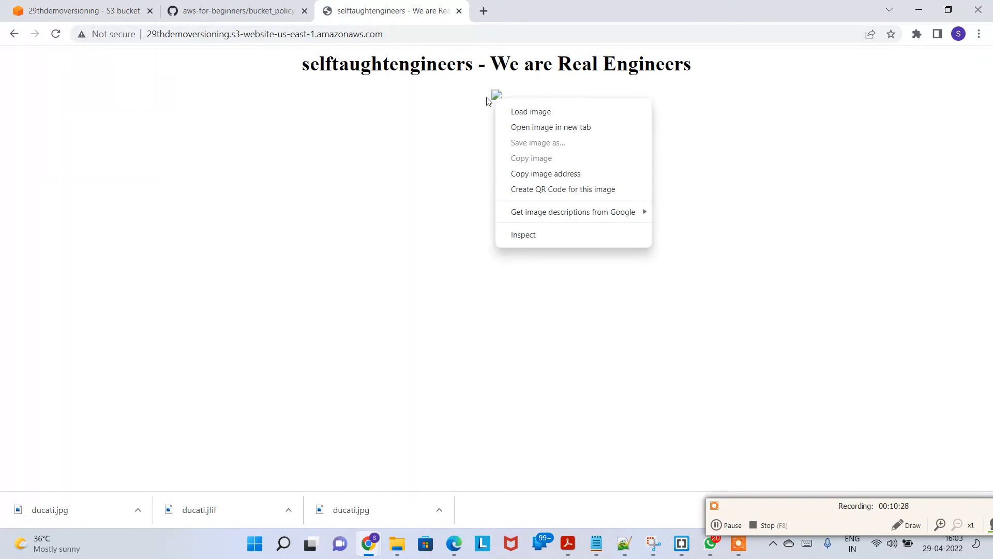
click(413, 132)
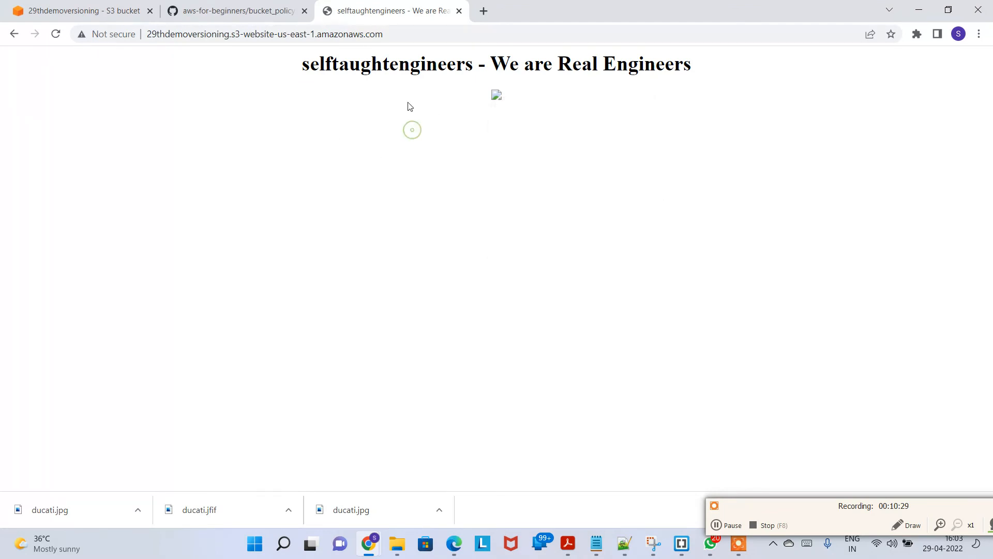
click(55, 35)
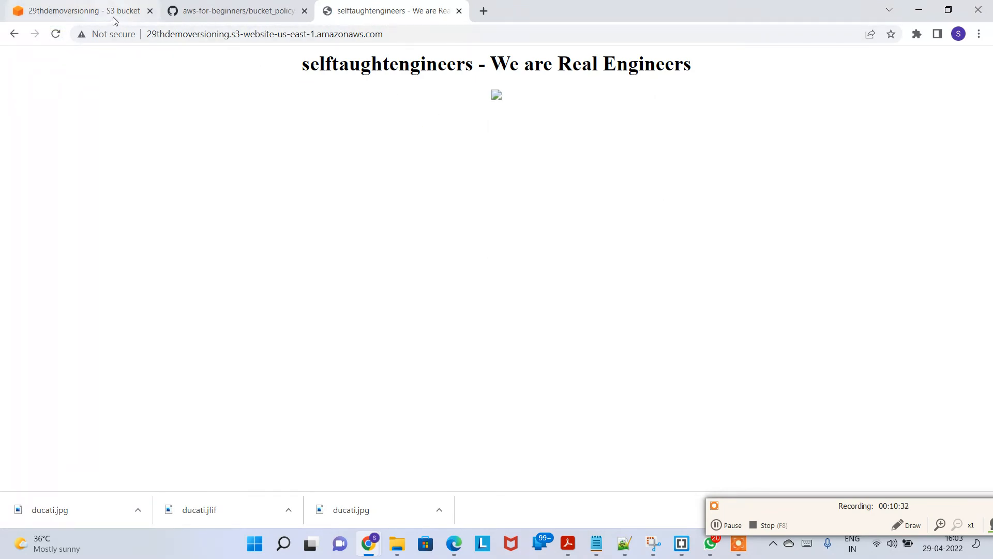
Step: Return to the console and examine the img/ version list, including the new delete marker
click(112, 12)
scroll(497, 370, down, 2)
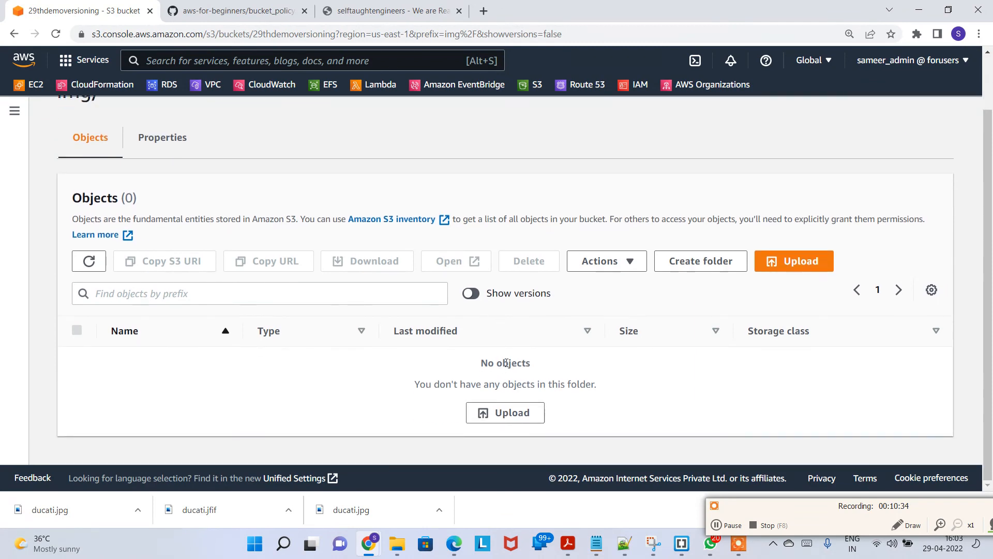
click(470, 294)
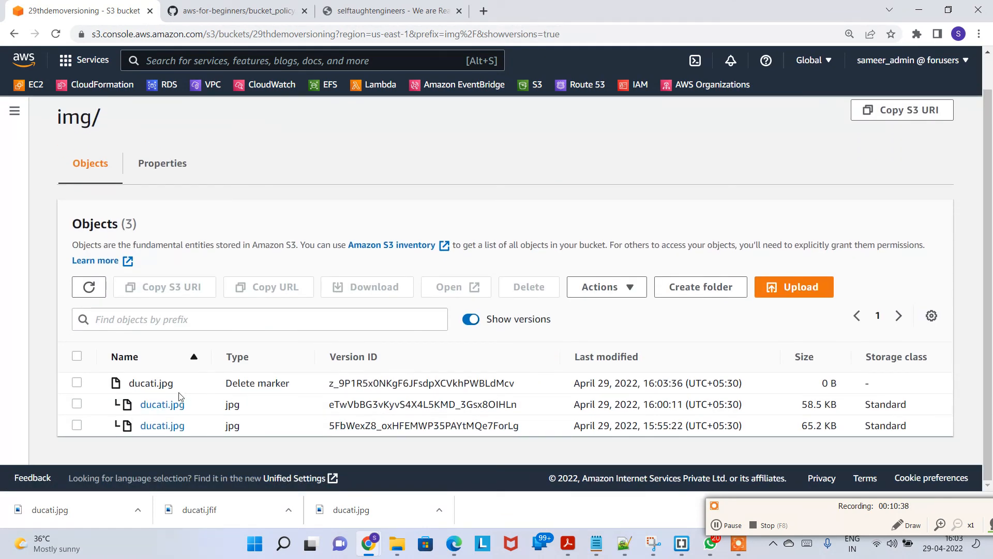
click(483, 321)
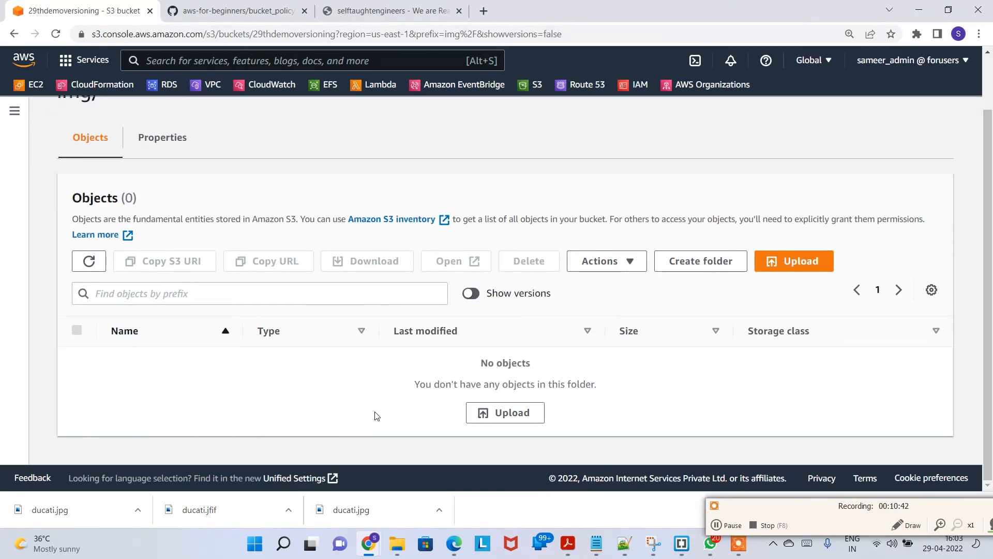
Step: Go to the bucket root with versions shown and reopen the img/ folder's version list
scroll(400, 396, up, 1)
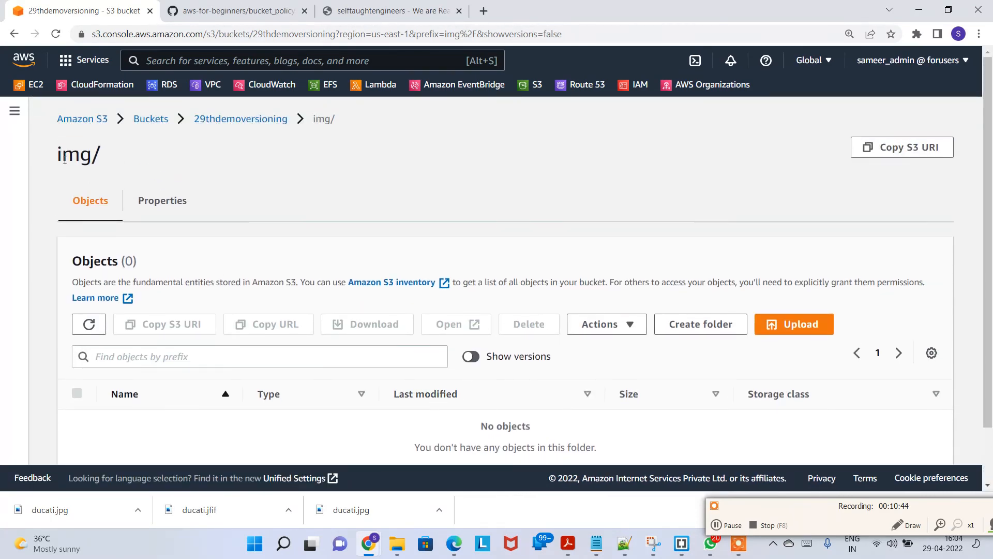
triple_click(64, 159)
click(257, 118)
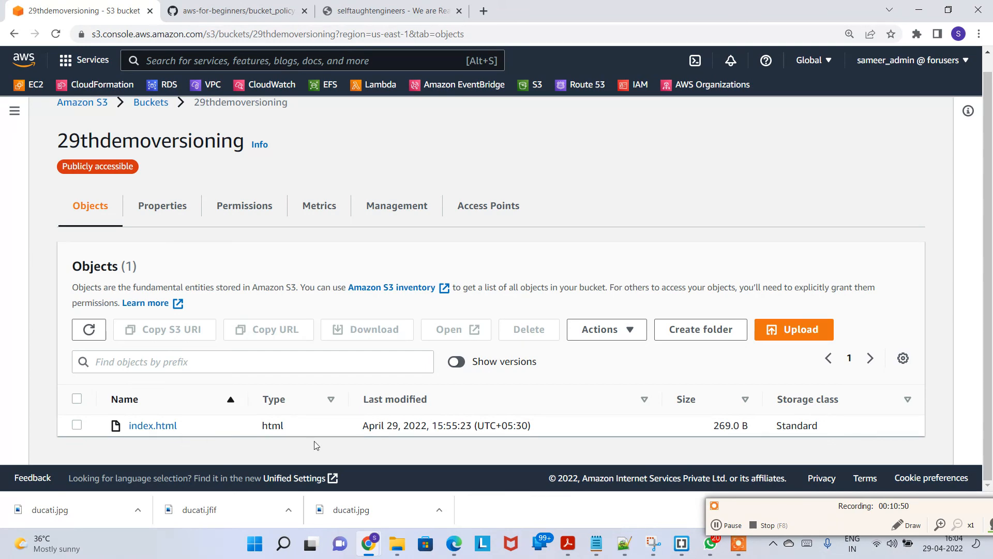
click(456, 362)
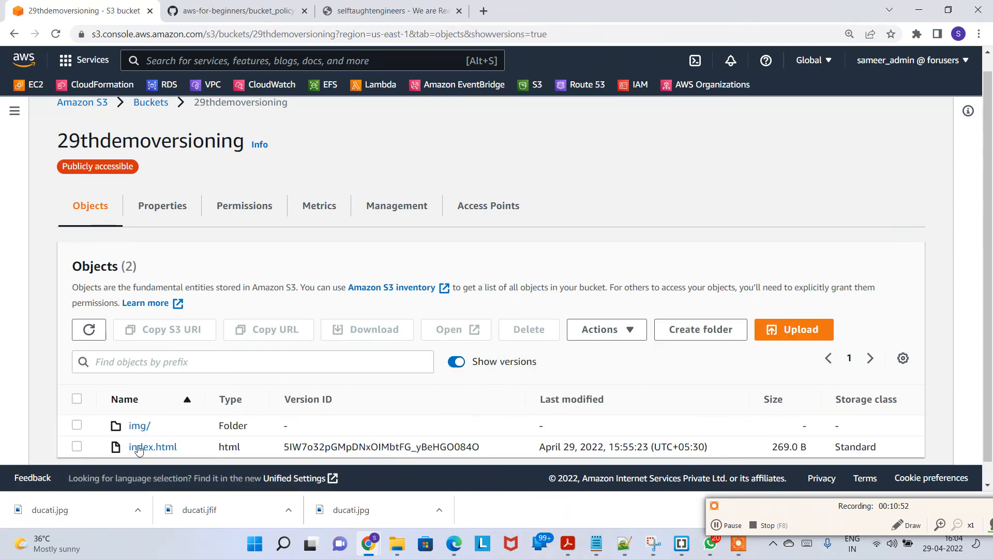
click(140, 426)
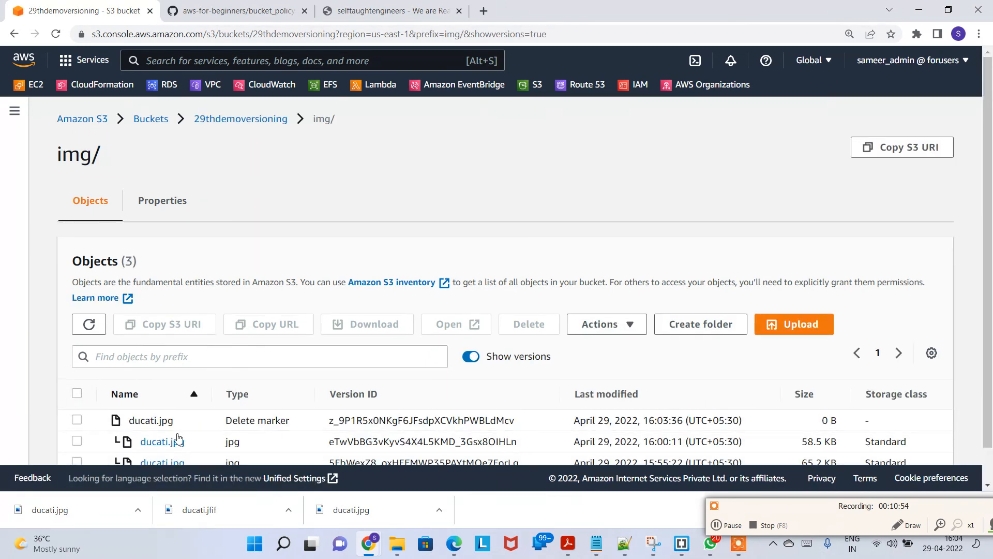
scroll(178, 439, down, 1)
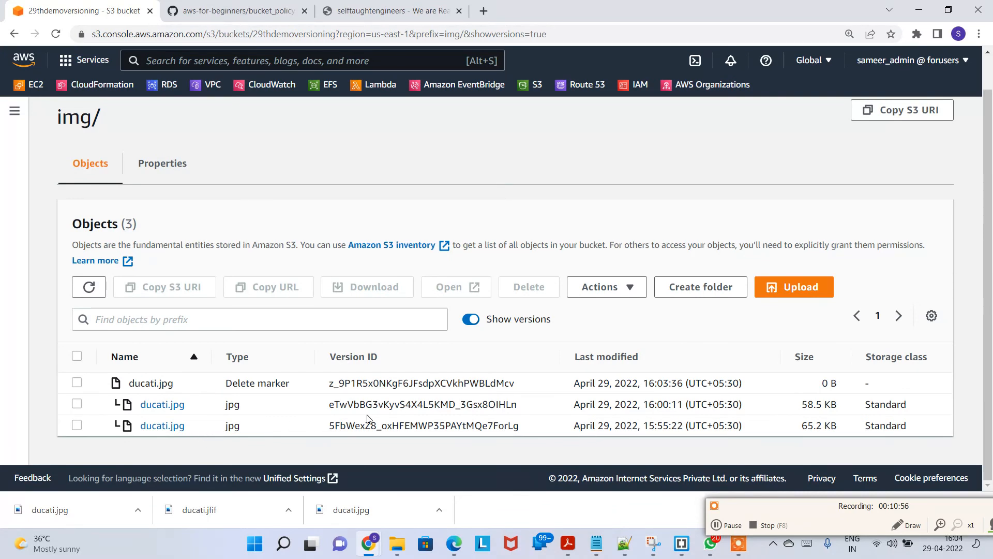
click(907, 525)
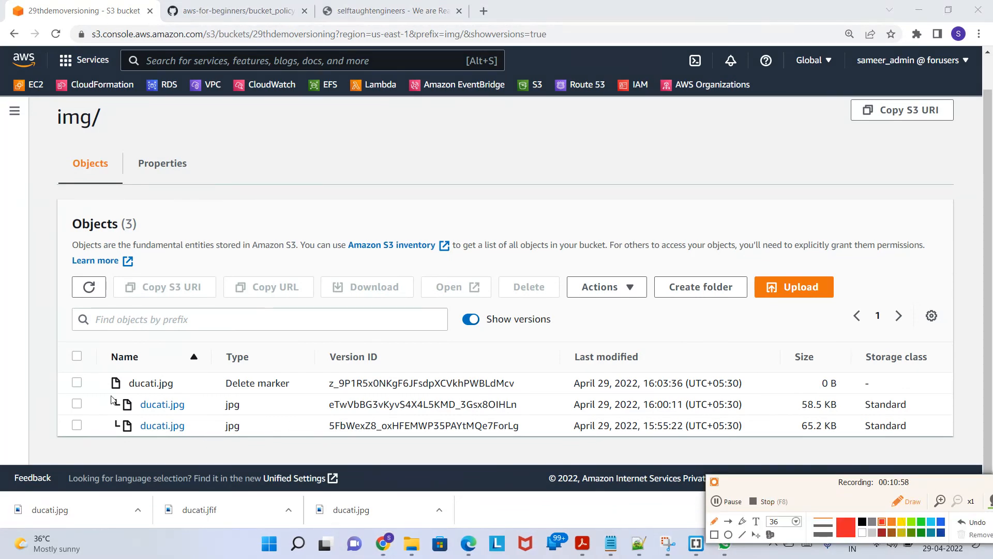
mouse_move(136, 398)
mouse_down()
mouse_move(311, 397)
mouse_move(223, 346)
mouse_move(84, 381)
mouse_move(122, 395)
mouse_up()
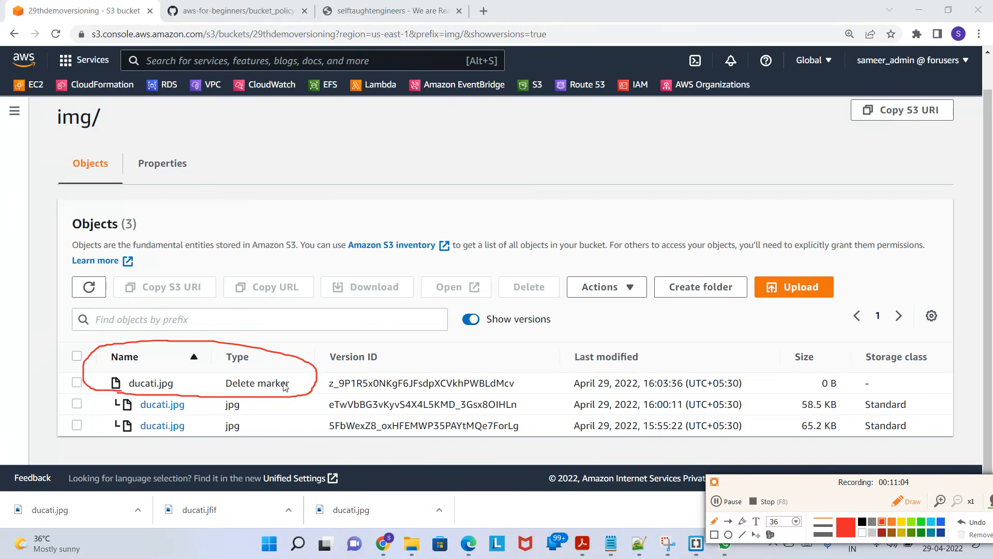
mouse_move(316, 389)
mouse_down()
mouse_move(376, 382)
mouse_move(306, 388)
mouse_move(331, 395)
mouse_up()
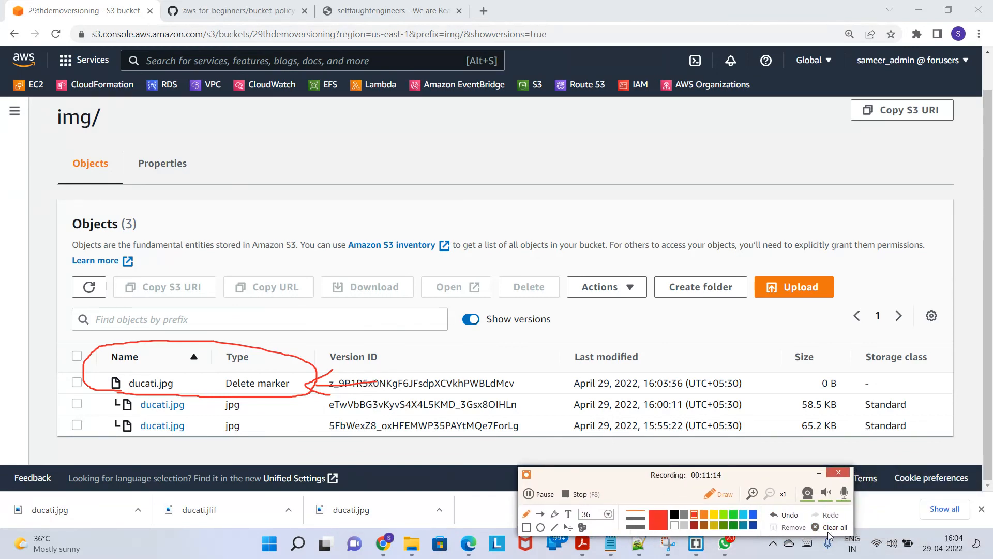
click(830, 528)
click(725, 495)
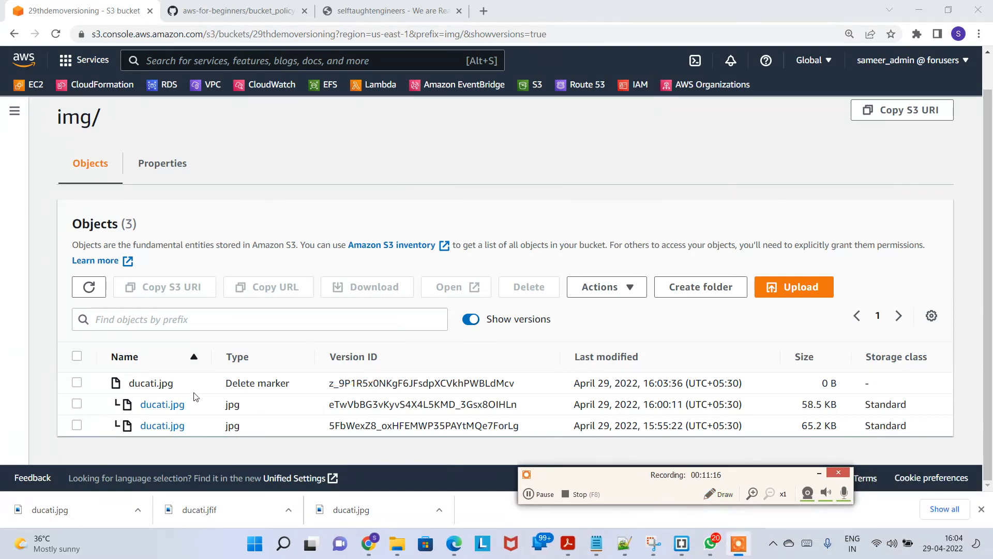
Step: Permanently delete the ducati.jpg delete marker, confirming with "permanently delete", and close the status page
click(76, 382)
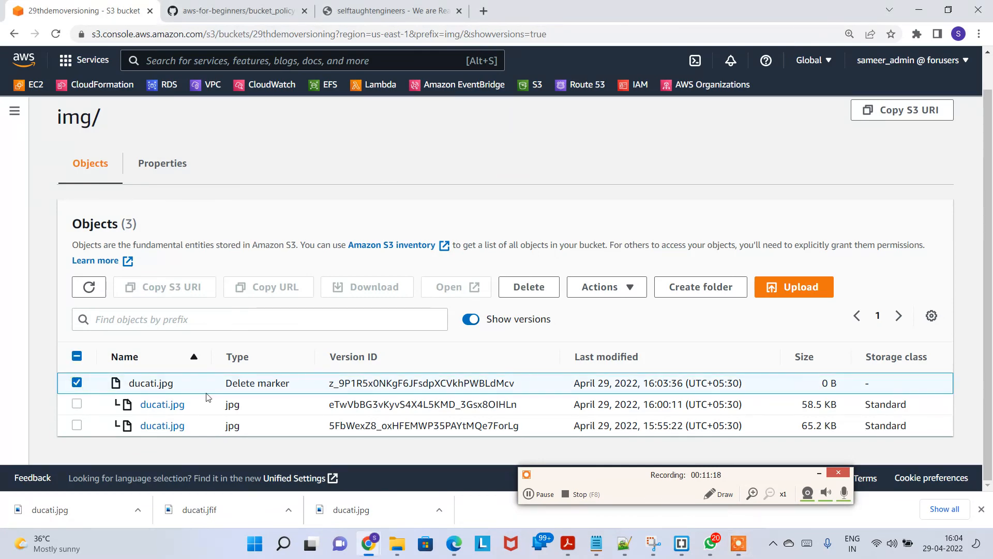
click(529, 287)
scroll(285, 336, down, 2)
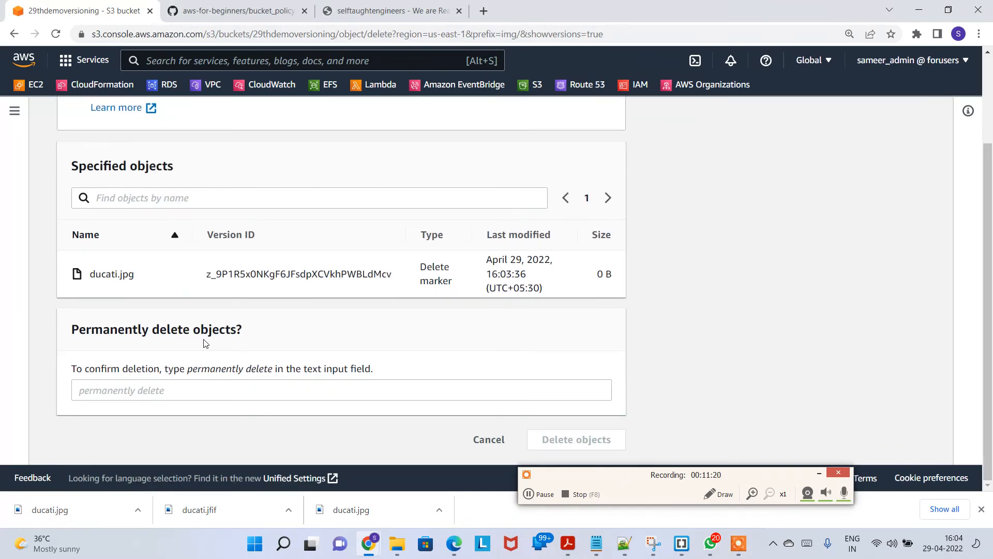
drag(188, 372, 274, 371)
key(ctrl+c)
click(295, 390)
key(ctrl+v)
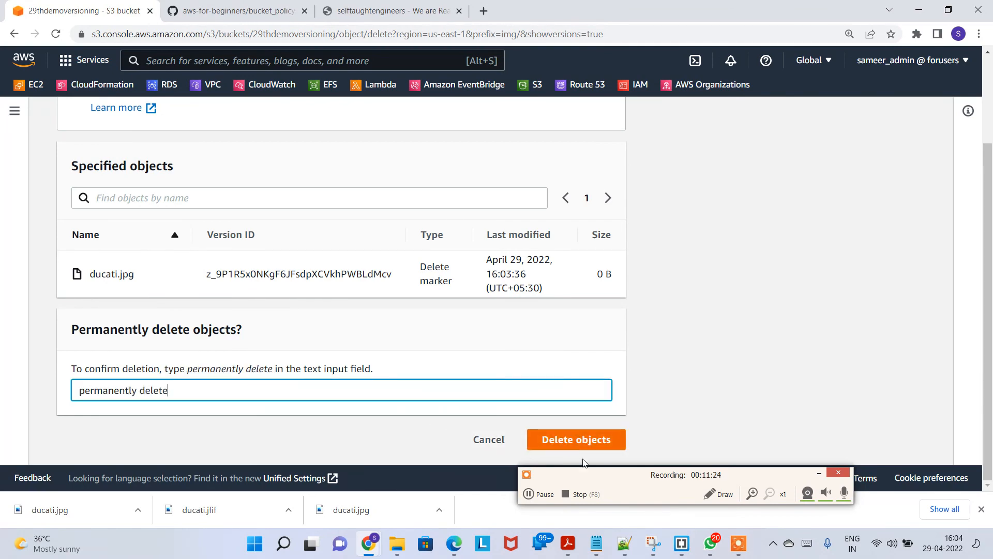
click(577, 440)
scroll(687, 364, down, 3)
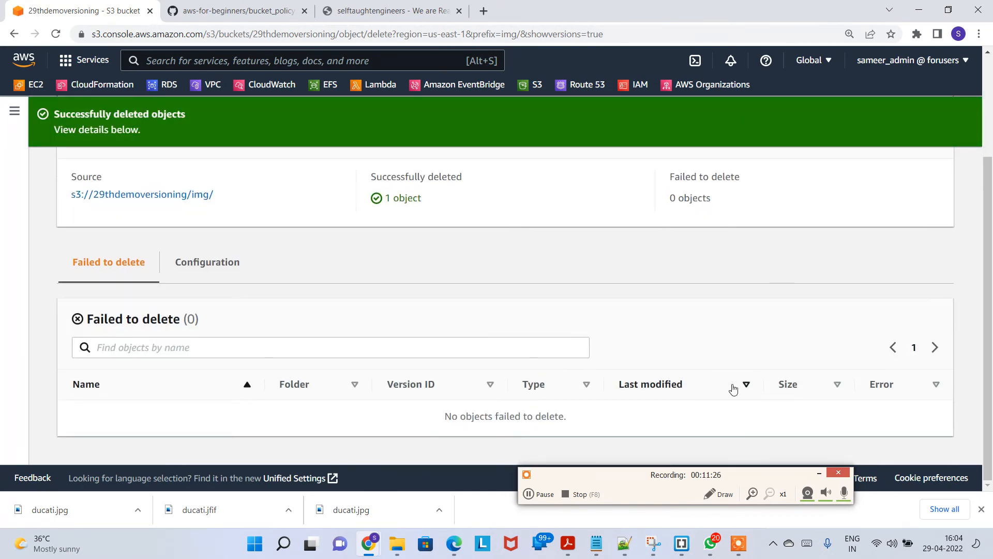
scroll(732, 388, up, 3)
click(926, 168)
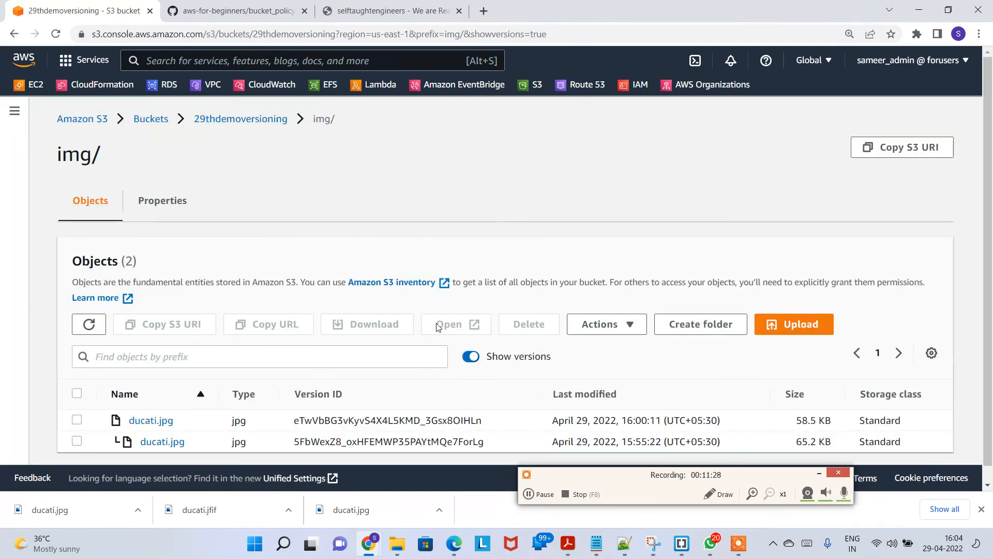
Step: Reload the website to view the restored image, then return to the console and check the img/ folder's properties
click(472, 356)
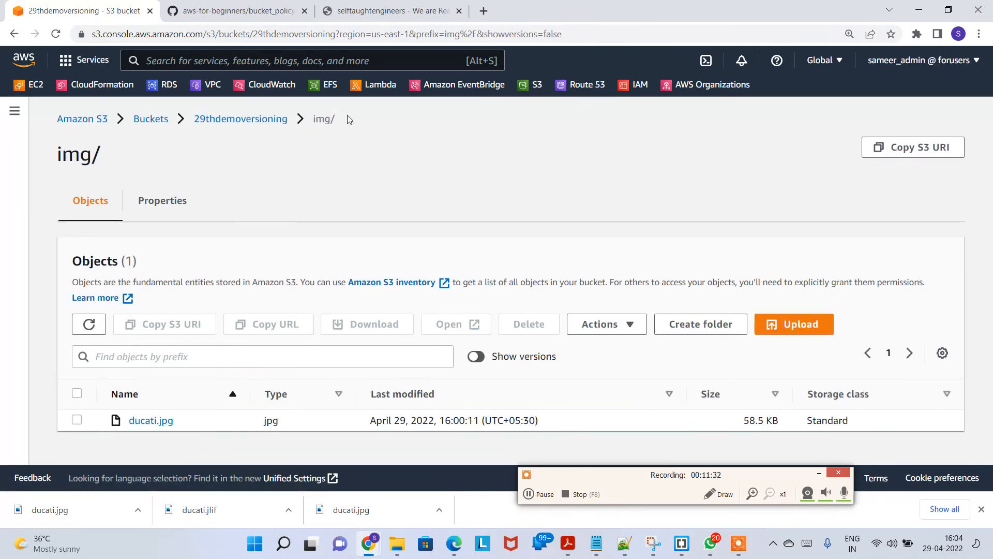
click(344, 15)
click(57, 36)
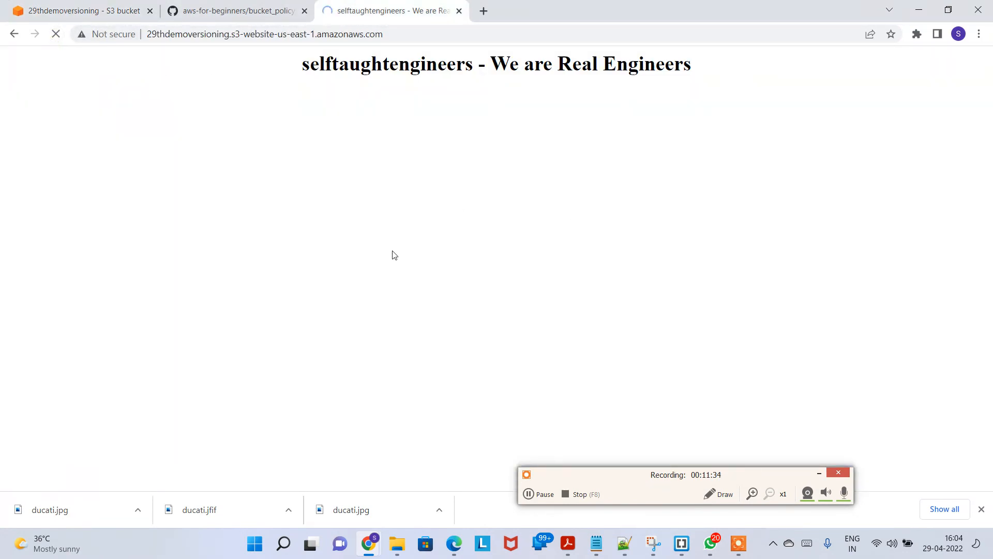
scroll(554, 324, down, 1)
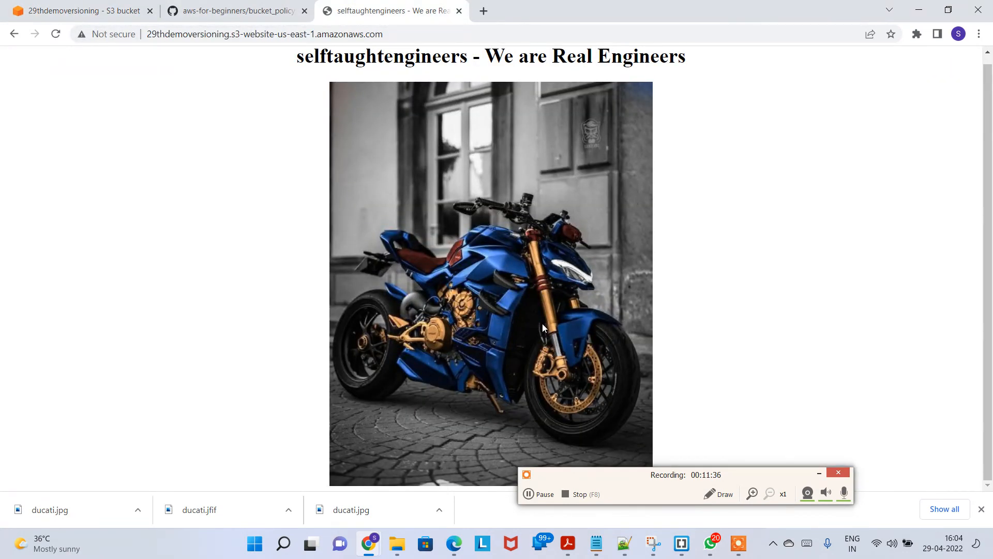
click(83, 11)
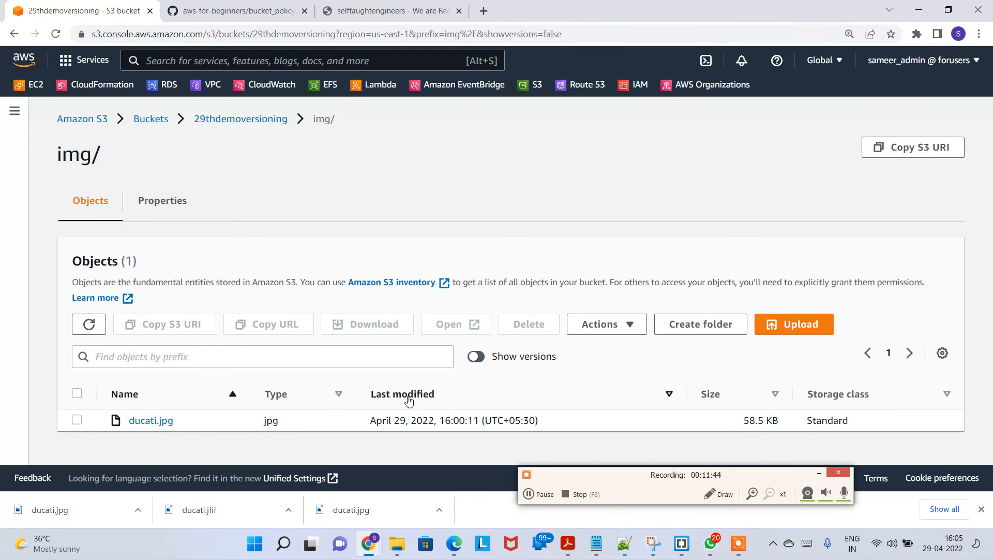
click(176, 207)
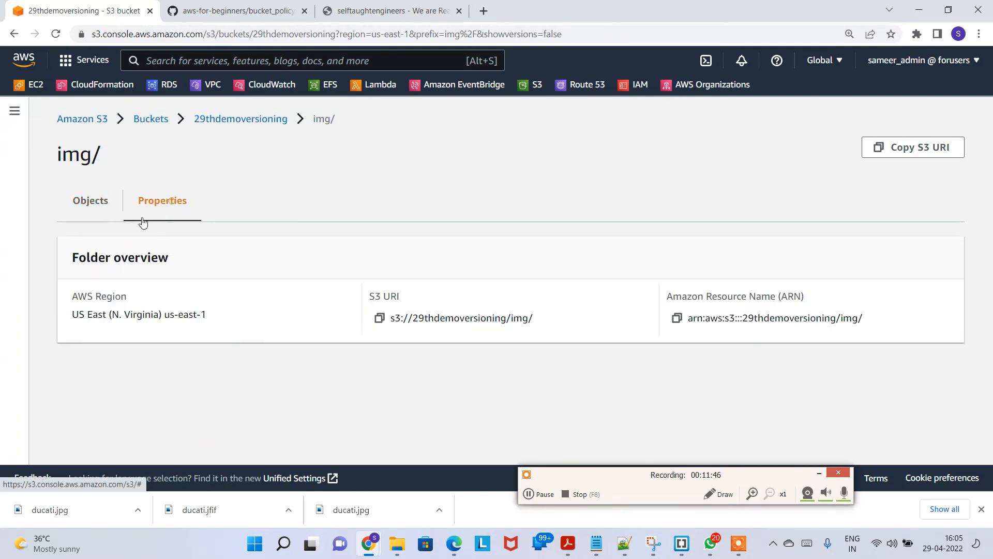
click(107, 204)
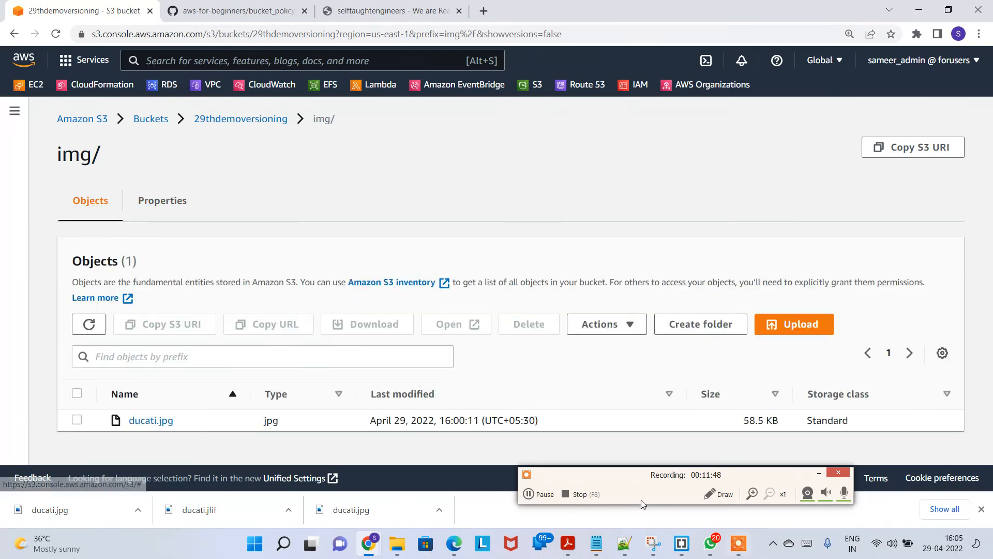